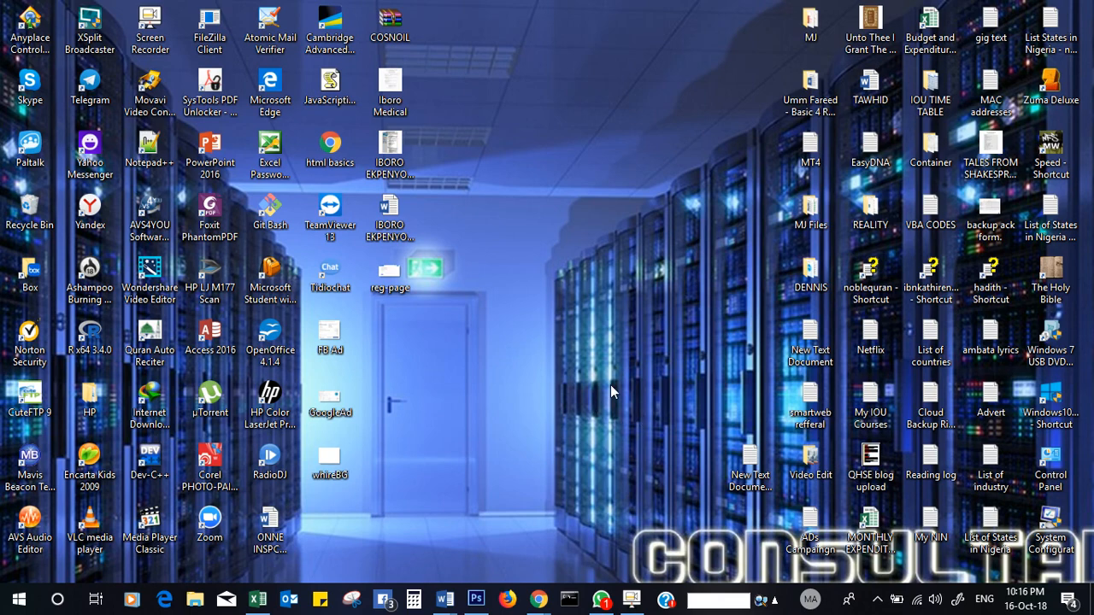
# - Bring the 'Halal Mart – Muslim Shoppers' Chrome window to the front from the taskbar
pyautogui.moveTo(538, 600)
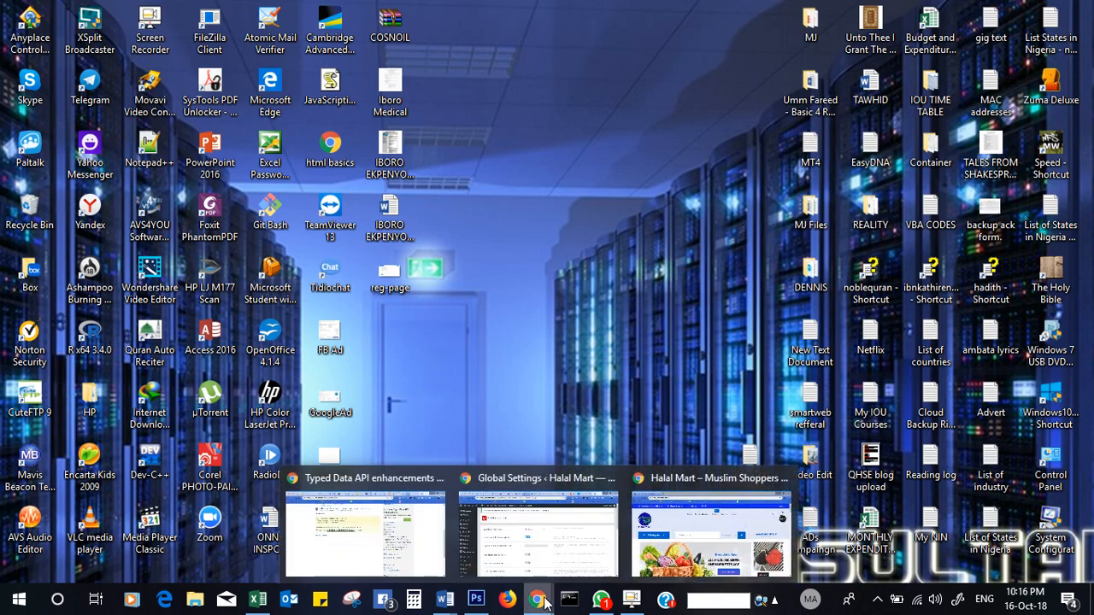
pyautogui.click(686, 537)
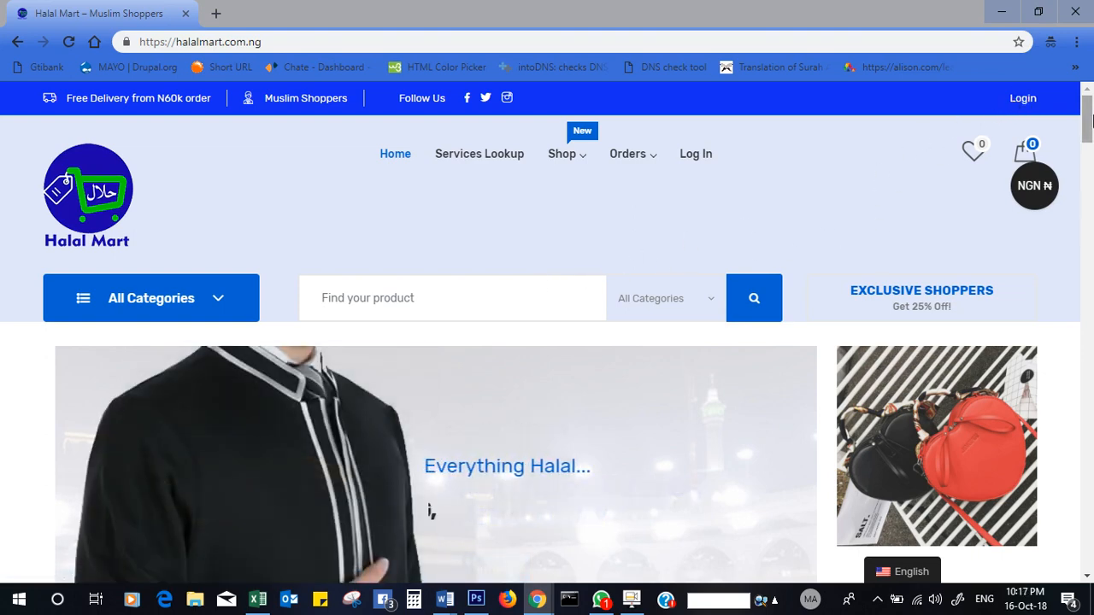
# - Open Merchant Registration from the homepage footer's Useful Links
pyautogui.moveTo(1091, 123); pyautogui.dragTo(1090, 533)
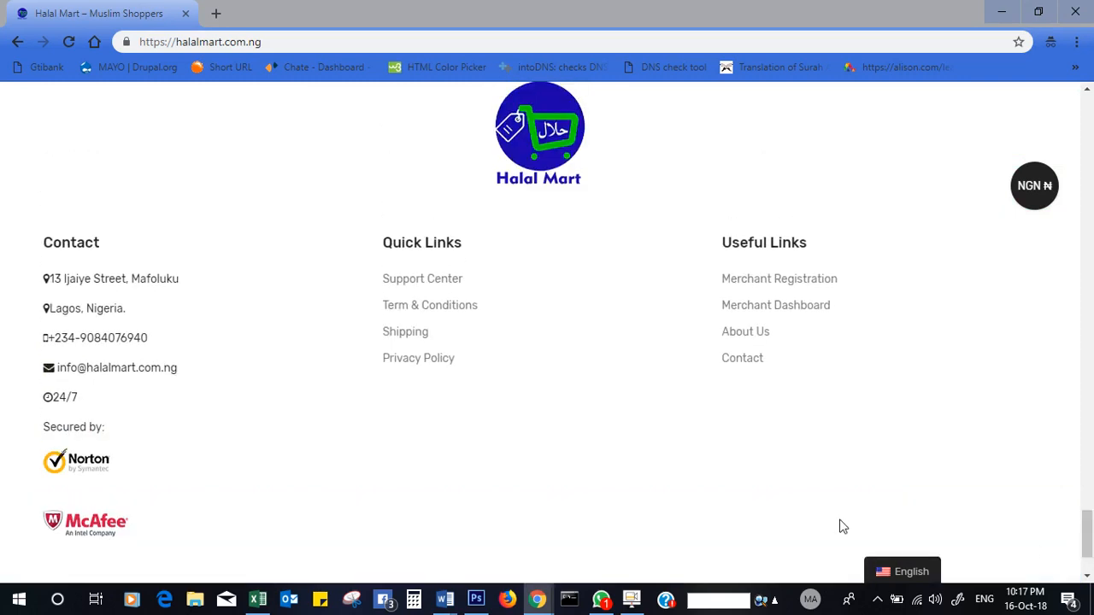
pyautogui.click(767, 282)
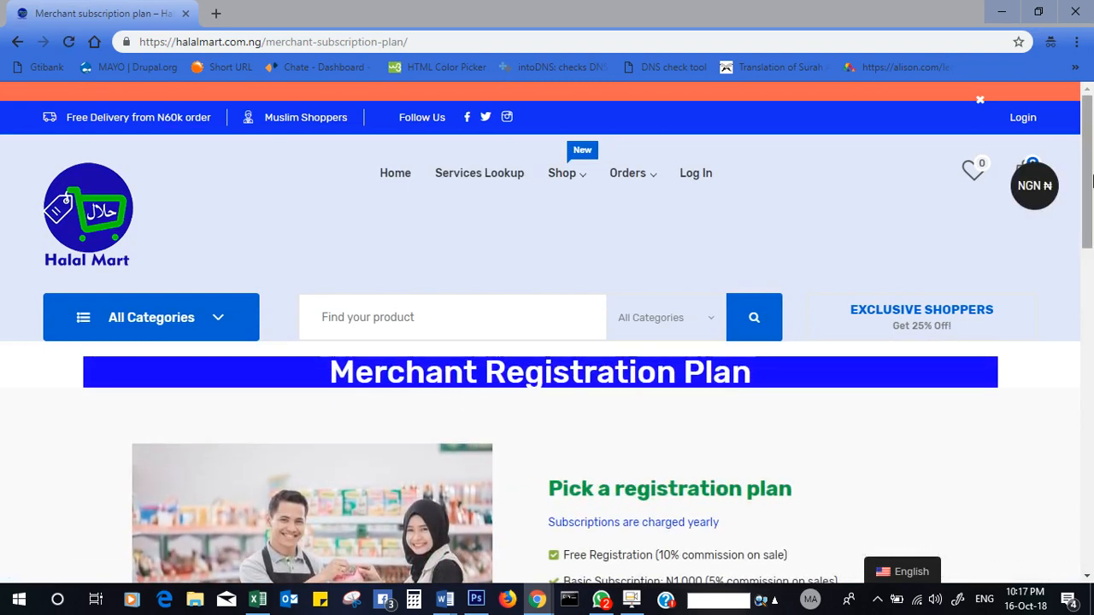
# - Choose the Basic Subscription plan at N1,000 to reach its Paystack checkout
pyautogui.moveTo(1092, 180); pyautogui.dragTo(1092, 235)
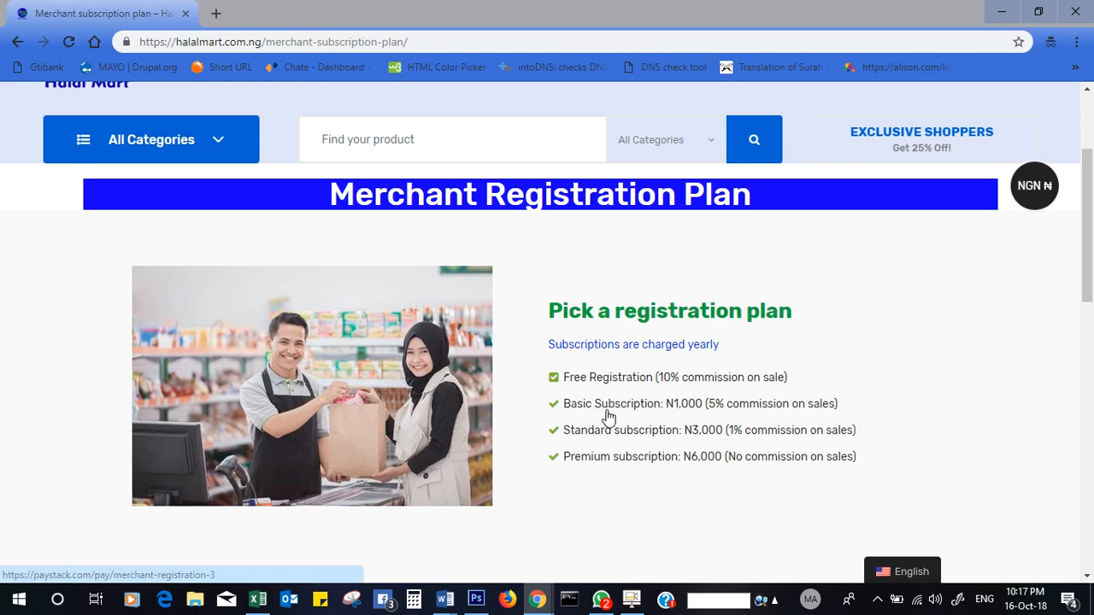
pyautogui.click(724, 408)
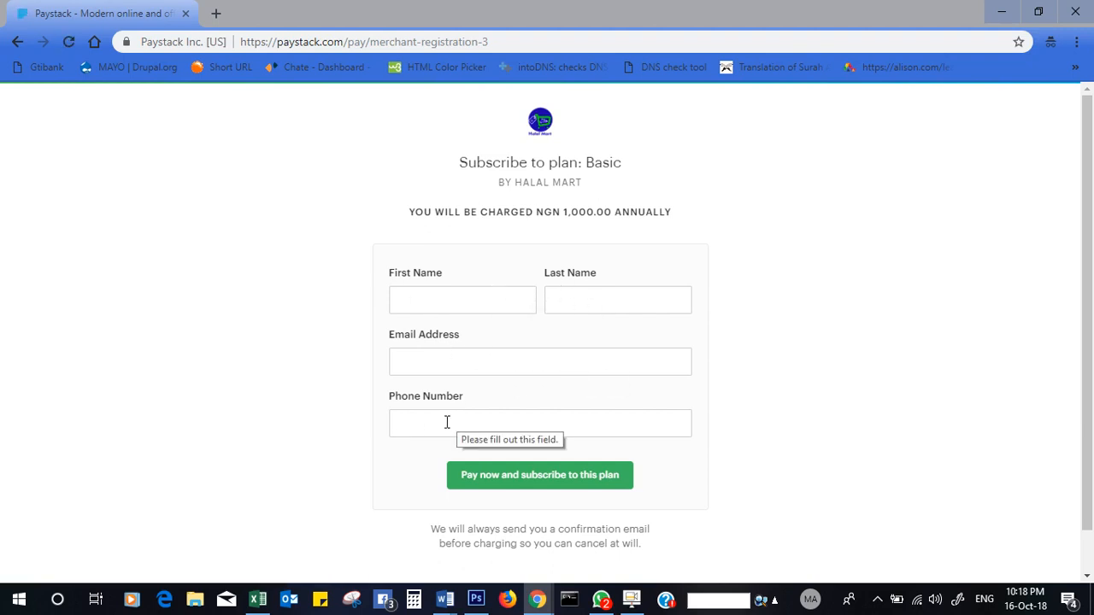
# - Autofill the subscriber's contact details, close the card payment unpaid, and go back
pyautogui.click(453, 306)
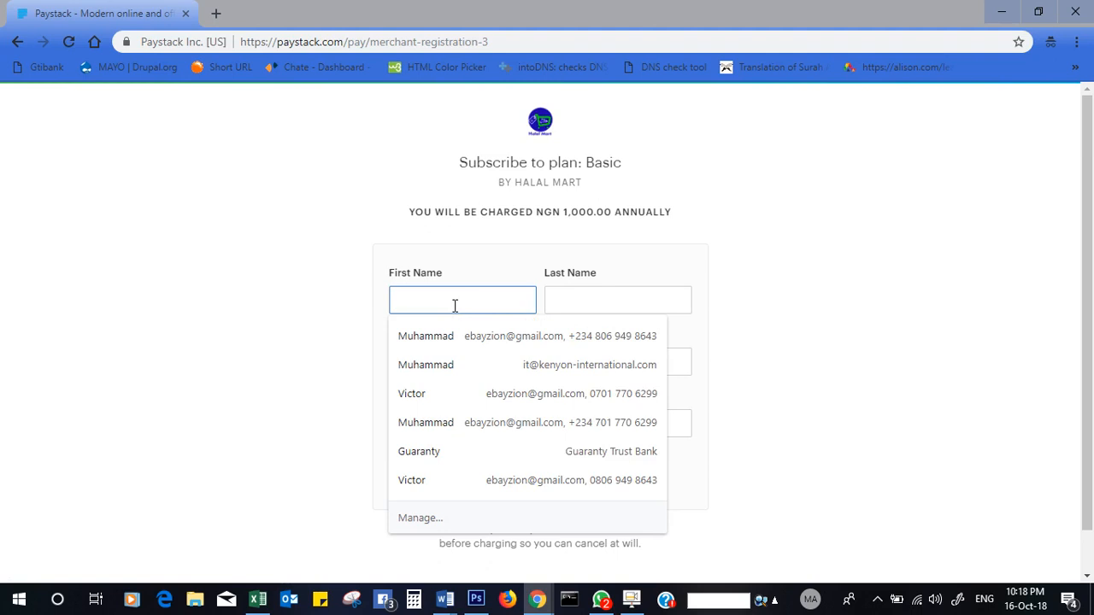
pyautogui.click(458, 337)
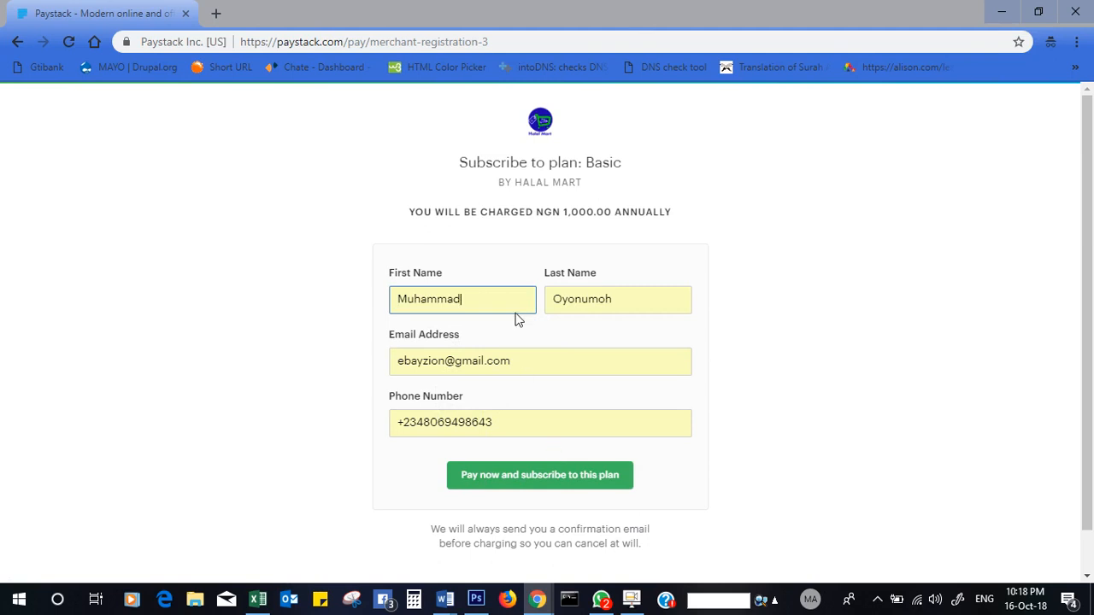
pyautogui.click(530, 483)
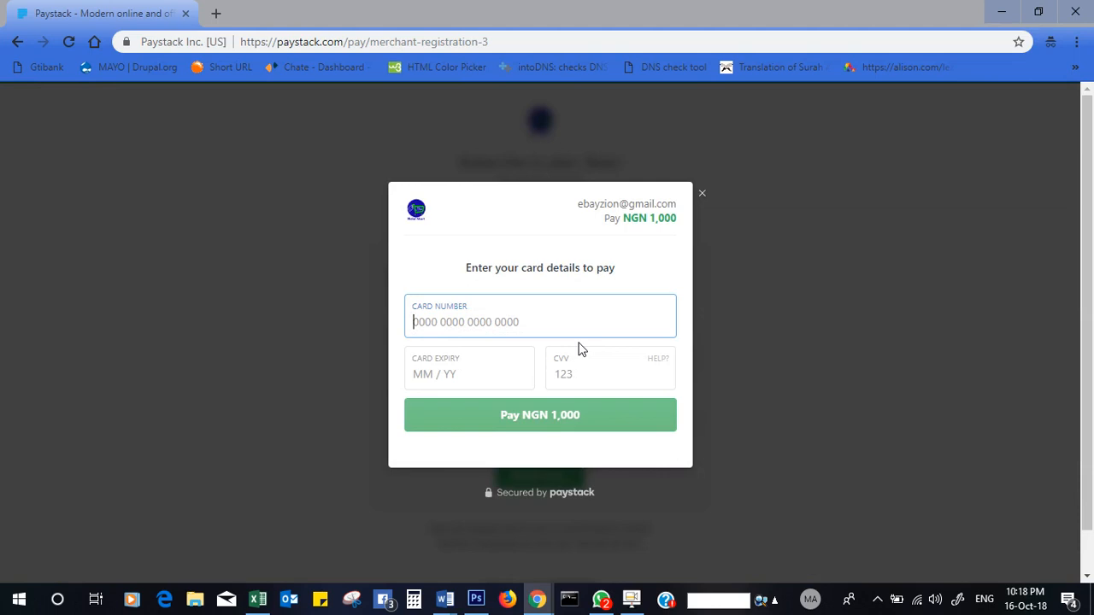
pyautogui.click(701, 195)
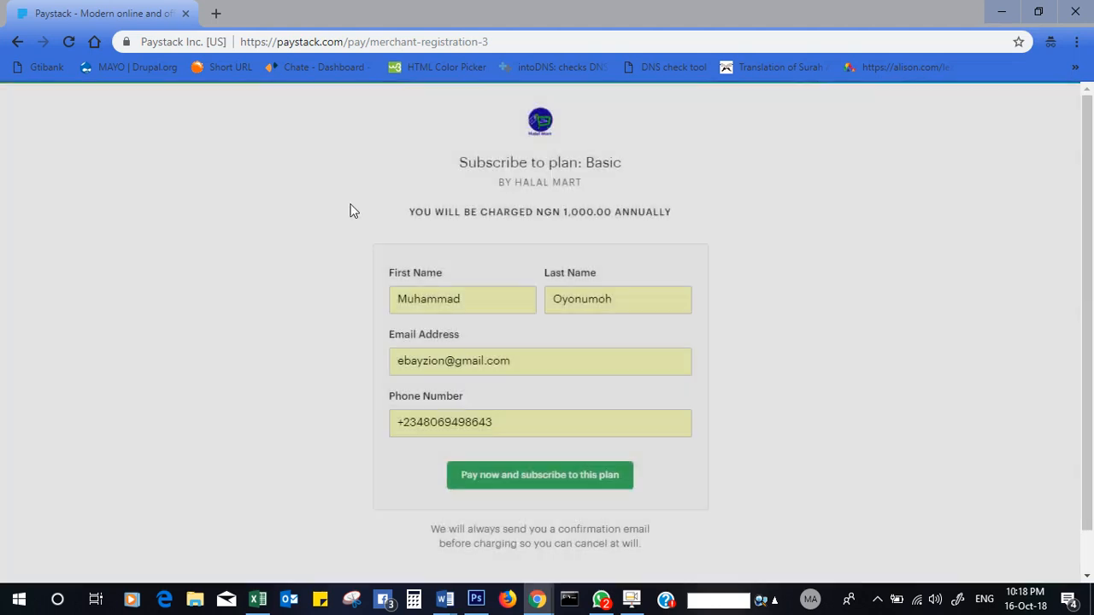
pyautogui.click(17, 42)
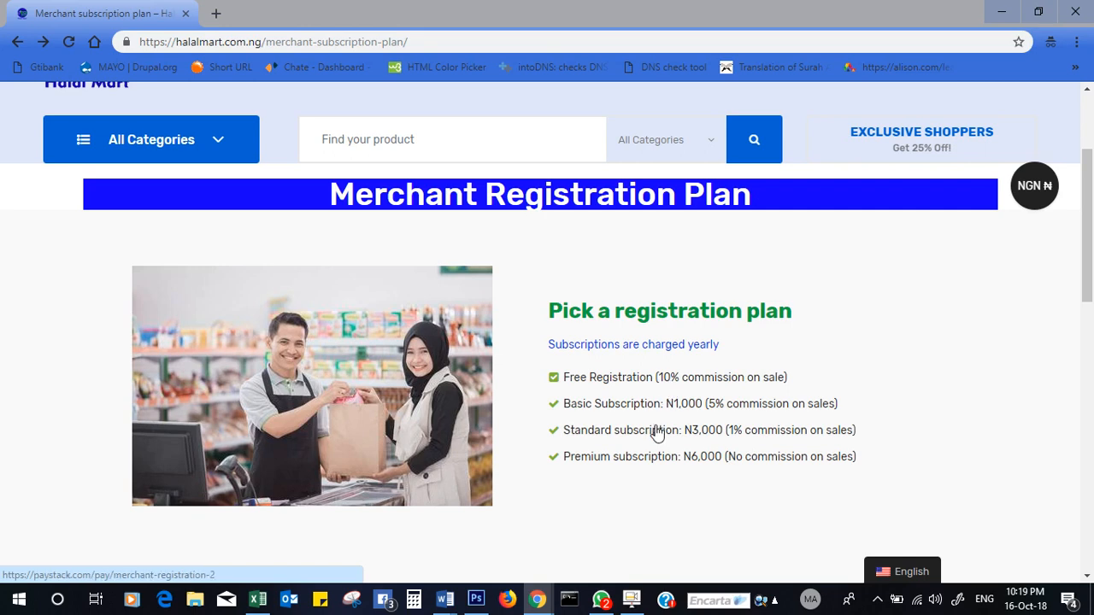
# - Pick 'Free Registration (10% commission on sale)' to reach the Vendor Registration form
pyautogui.click(619, 382)
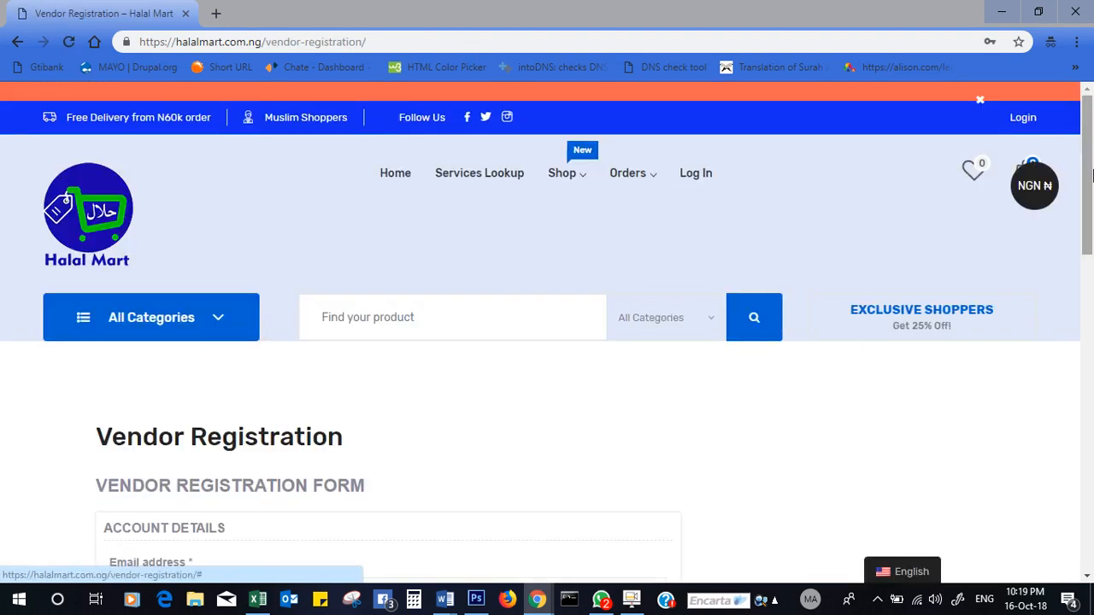
pyautogui.moveTo(1088, 160); pyautogui.dragTo(1092, 256)
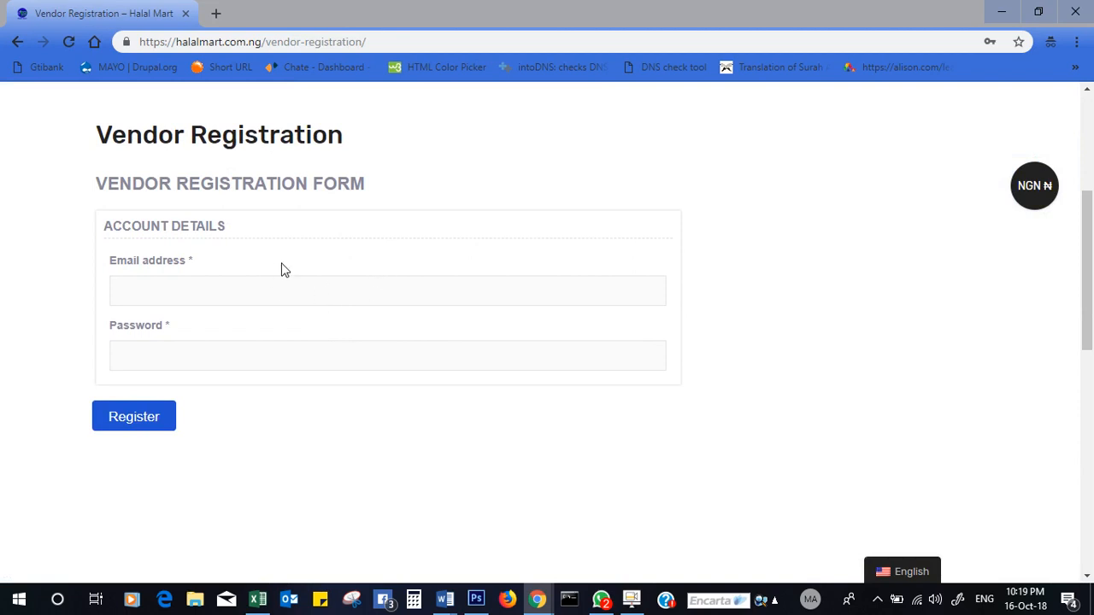
# - Fill in the vendor e-mail from saved suggestions and a strong password, then register
pyautogui.click(266, 296)
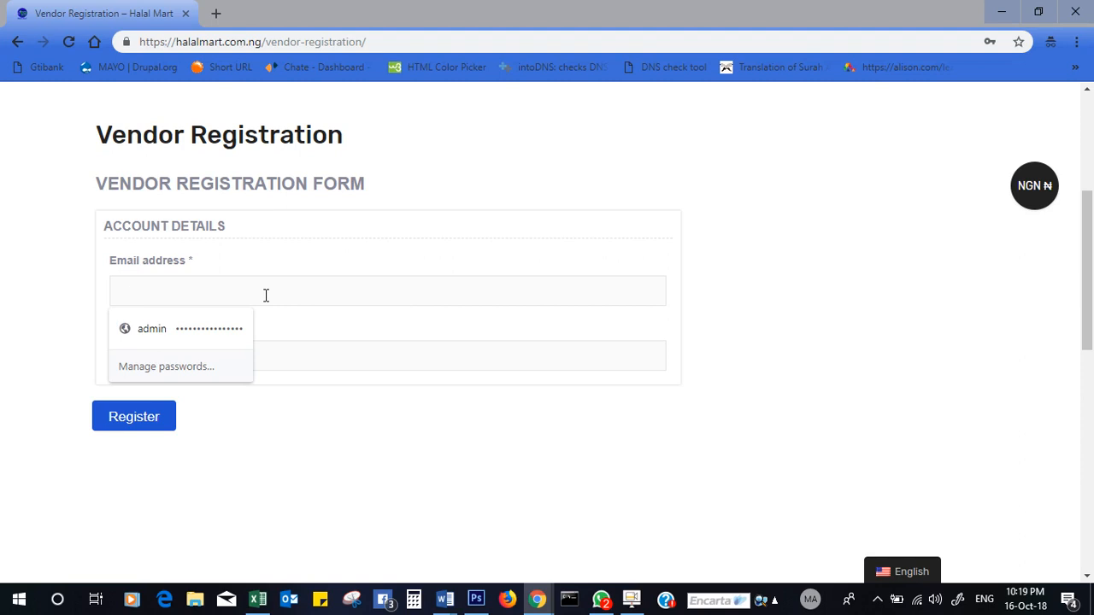
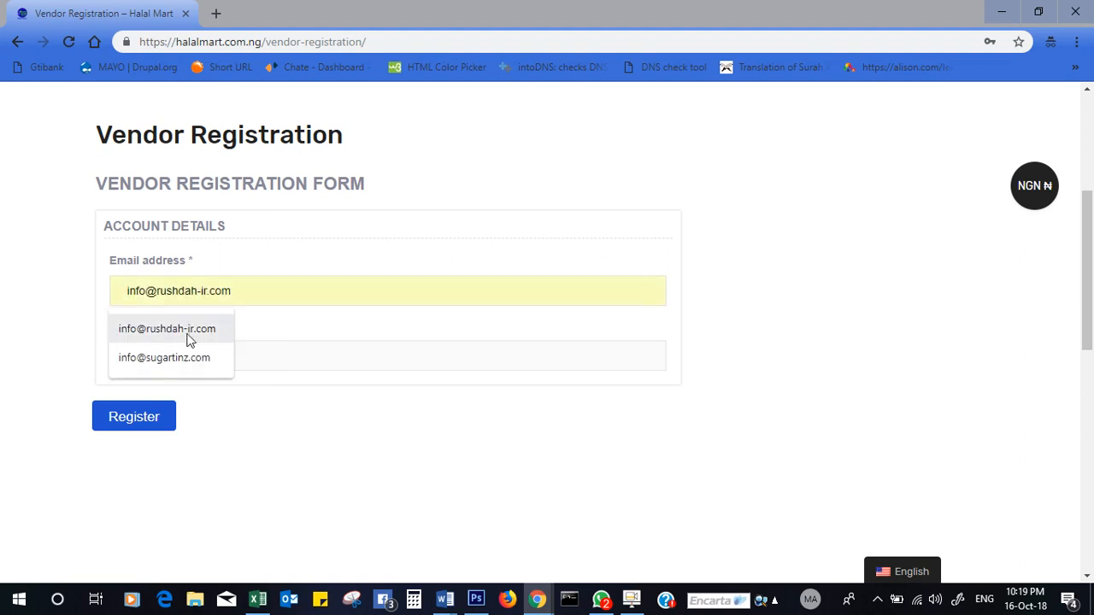
pyautogui.click(186, 330)
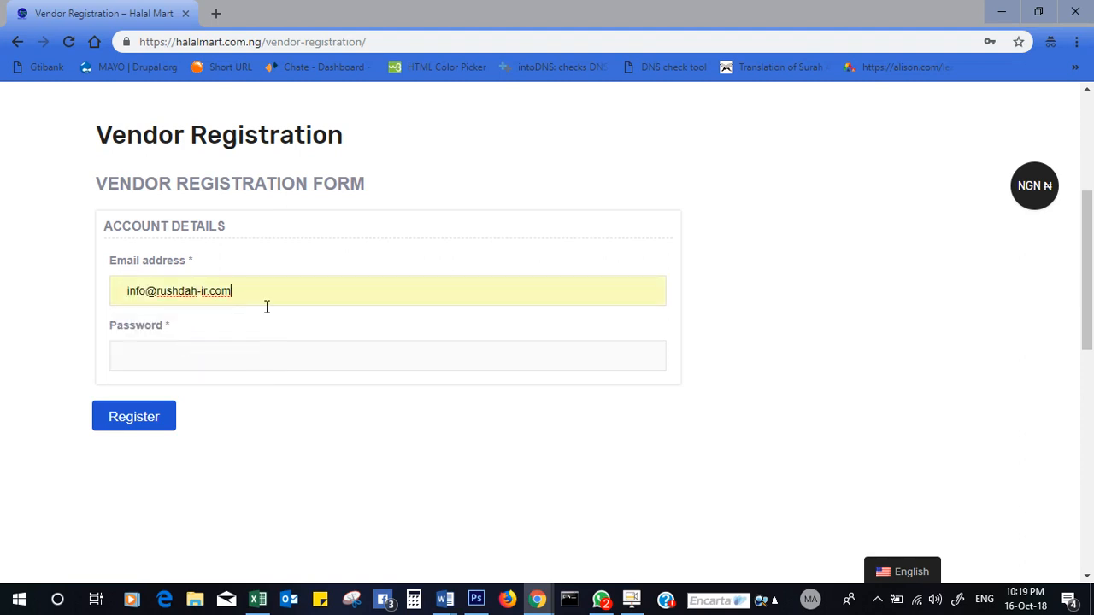
pyautogui.click(215, 350)
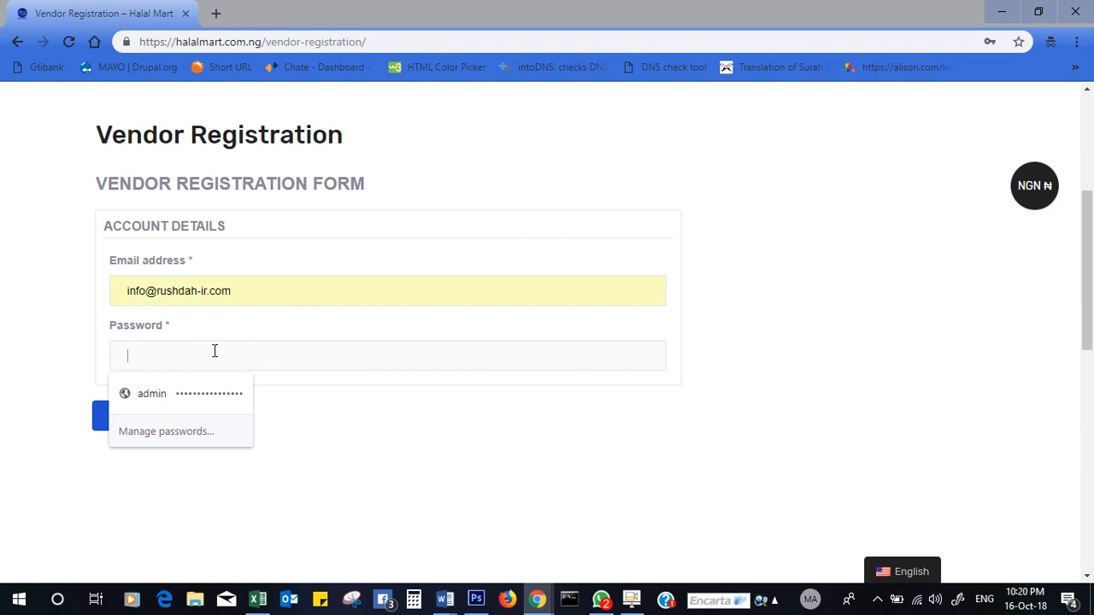
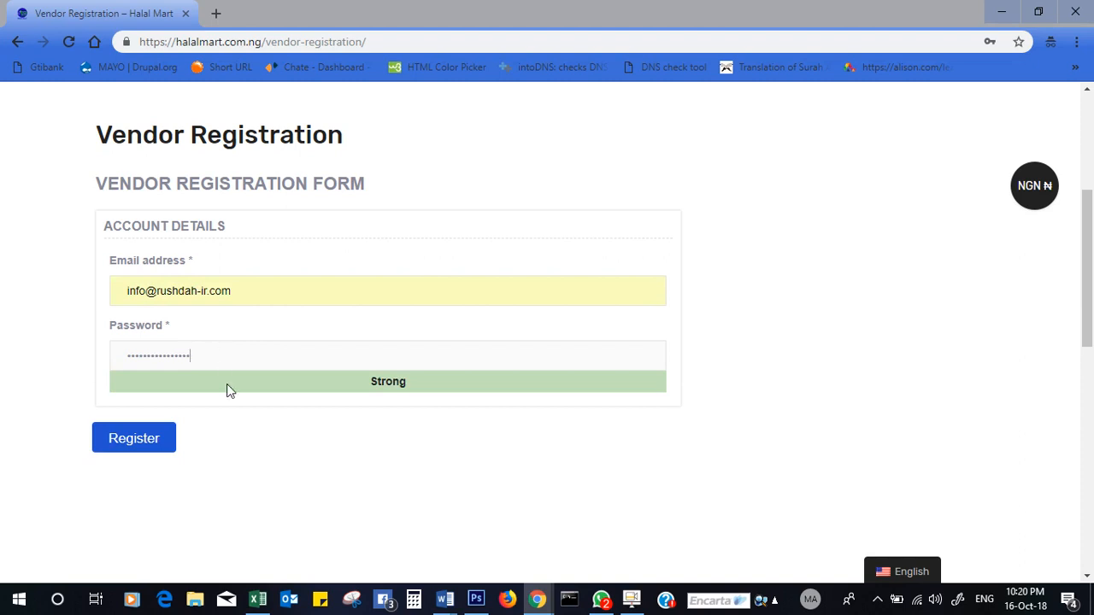
pyautogui.click(133, 440)
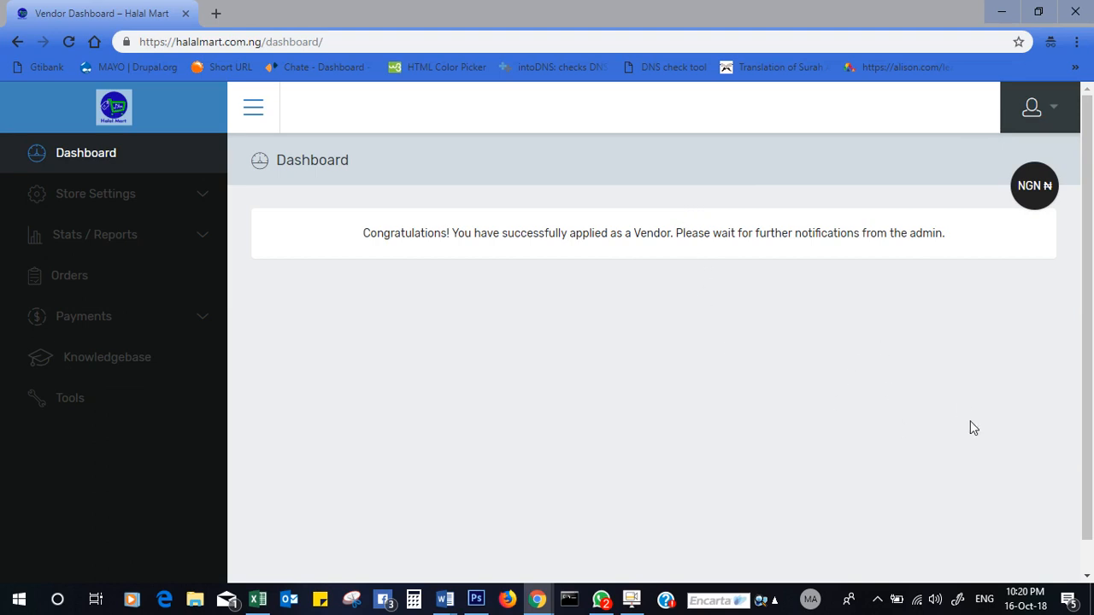
# - Minimize the Chrome window after the vendor application confirmation to show the desktop
pyautogui.click(631, 599)
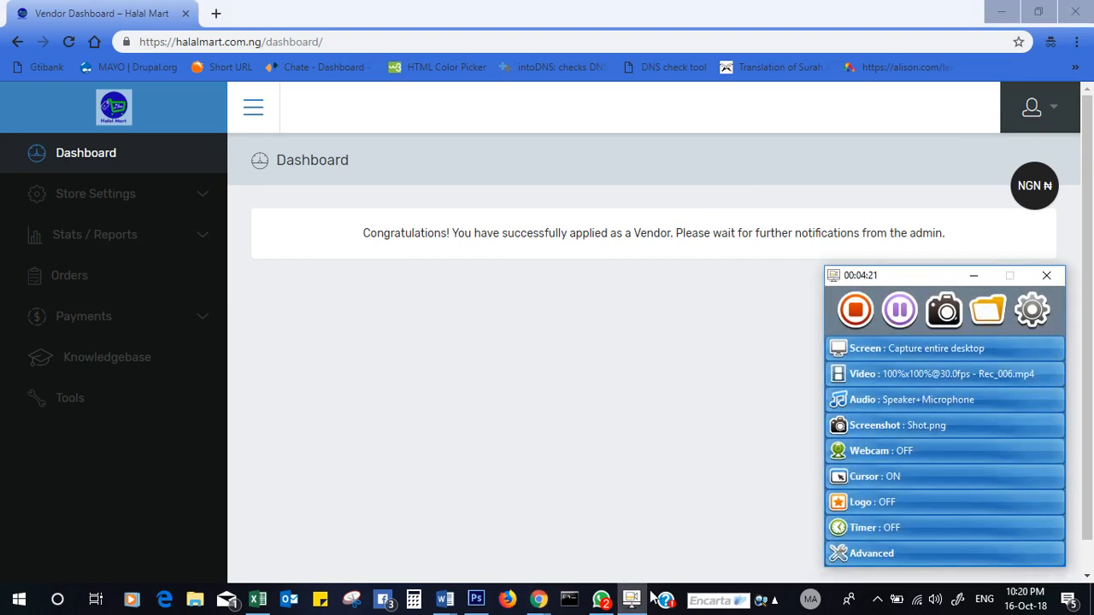
pyautogui.moveTo(637, 602)
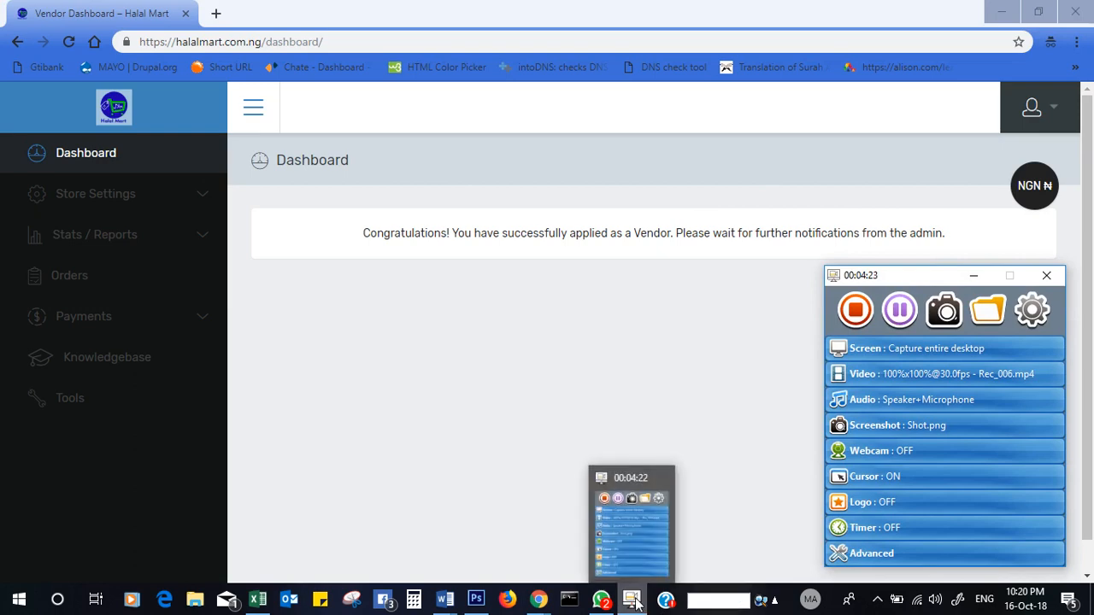
pyautogui.click(898, 316)
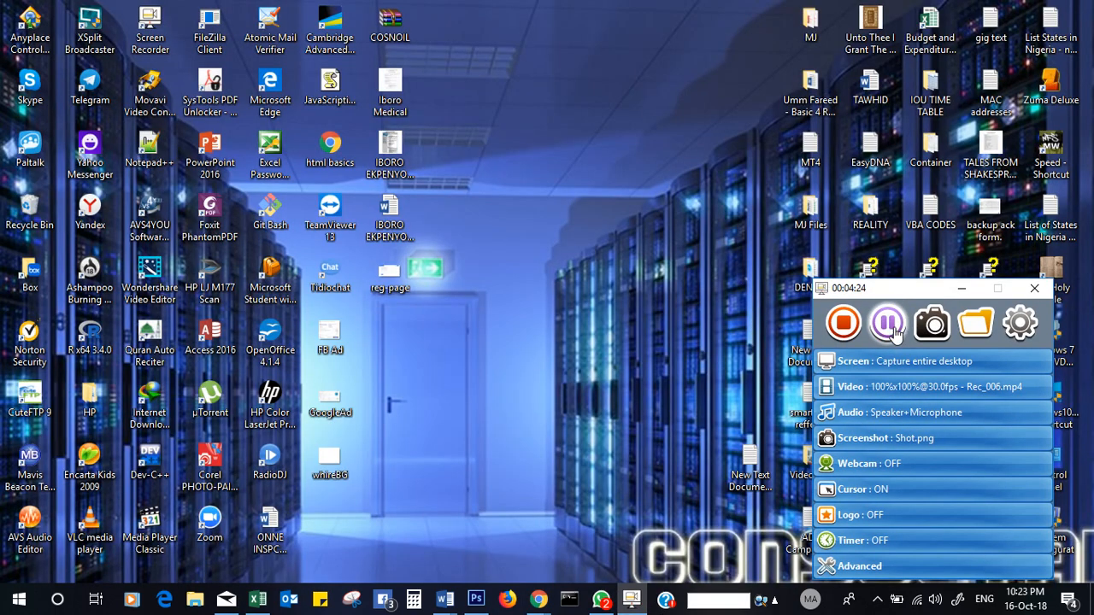
pyautogui.click(961, 289)
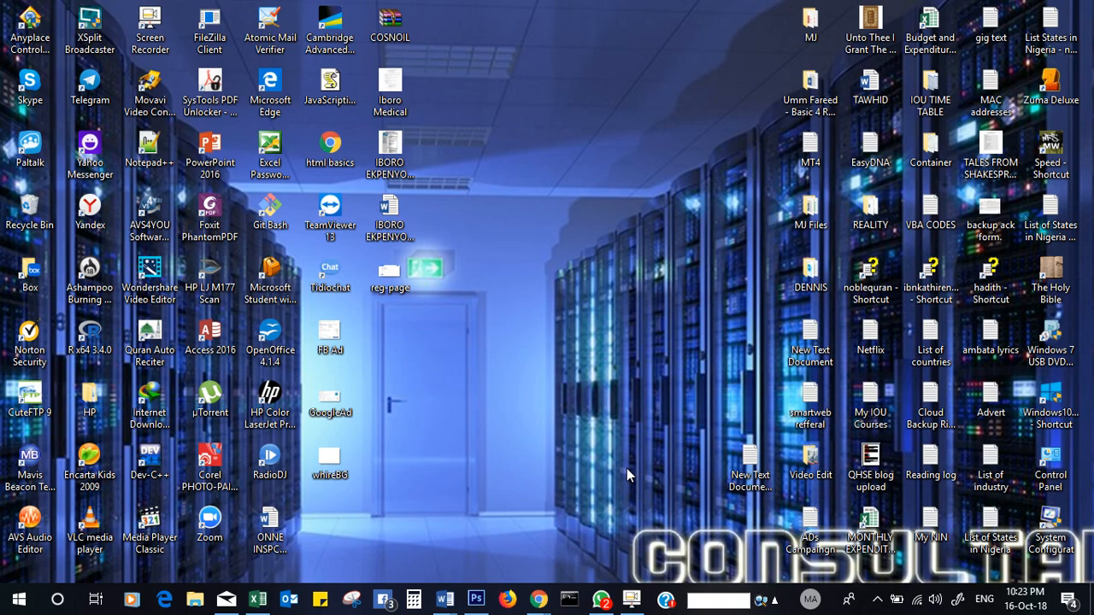
# - Check the Halal Mart e-mail in Mail for the 'Approved' status, then return to the Vendor Dashboard
pyautogui.click(227, 601)
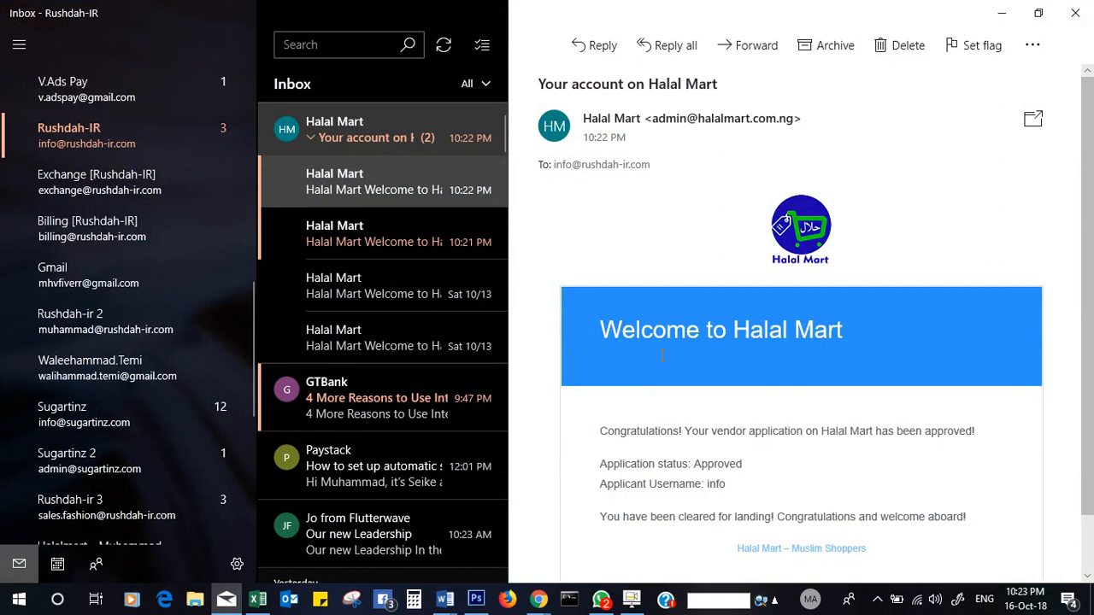
pyautogui.scroll(-1, 675, 371)
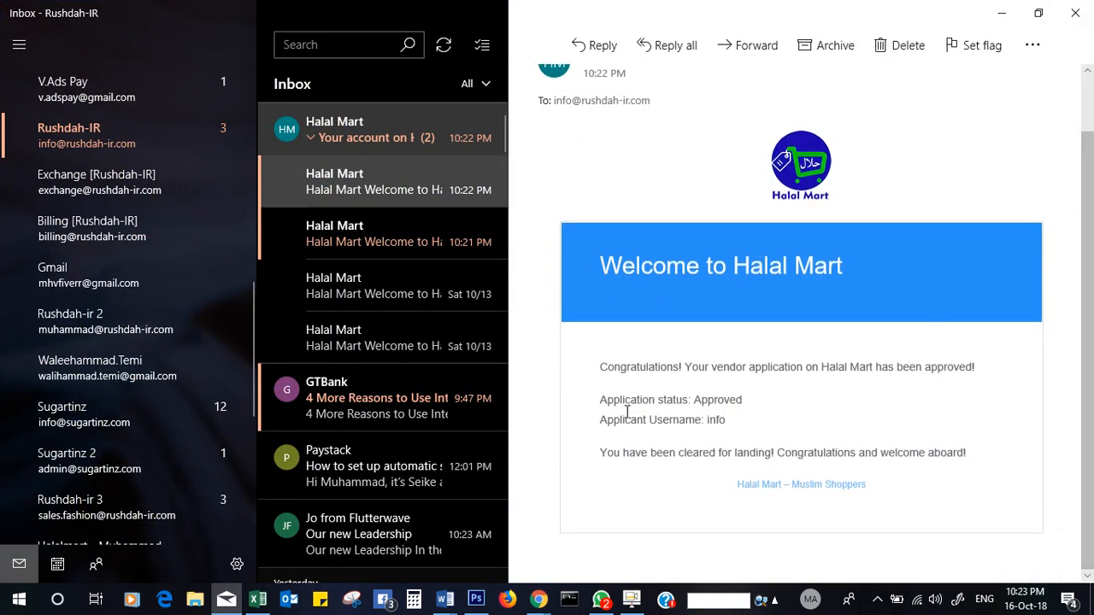
pyautogui.tripleClick(766, 408)
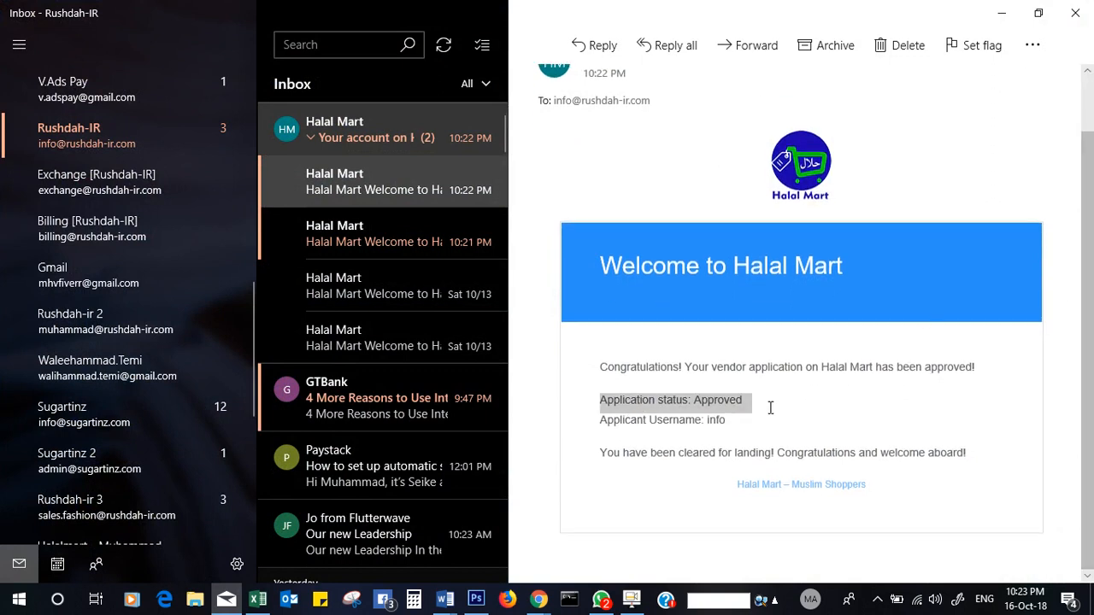
pyautogui.click(1006, 14)
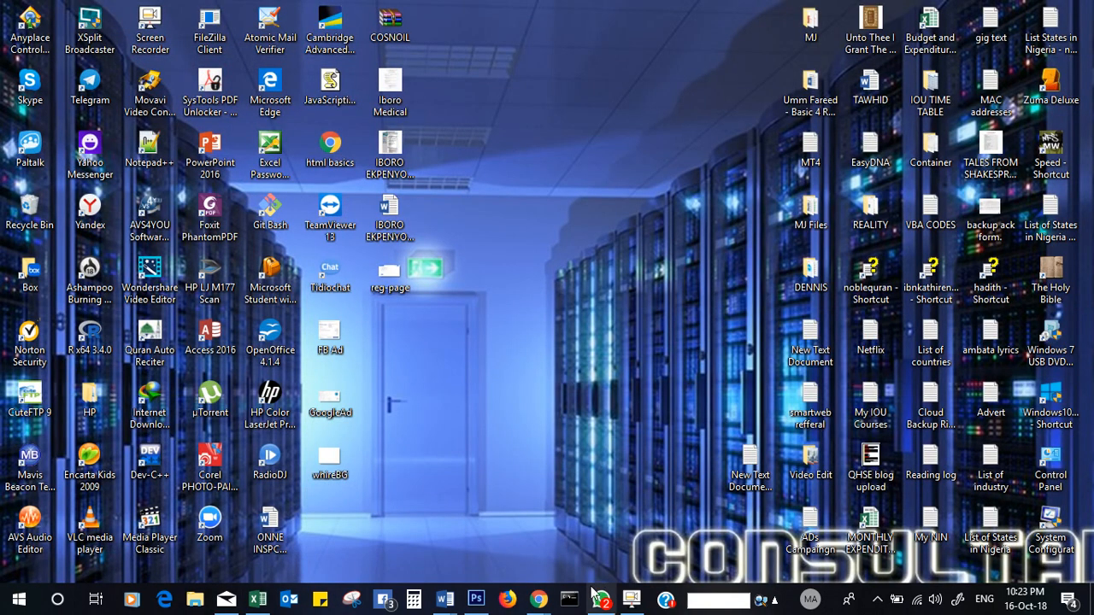
pyautogui.moveTo(538, 600)
pyautogui.click(725, 535)
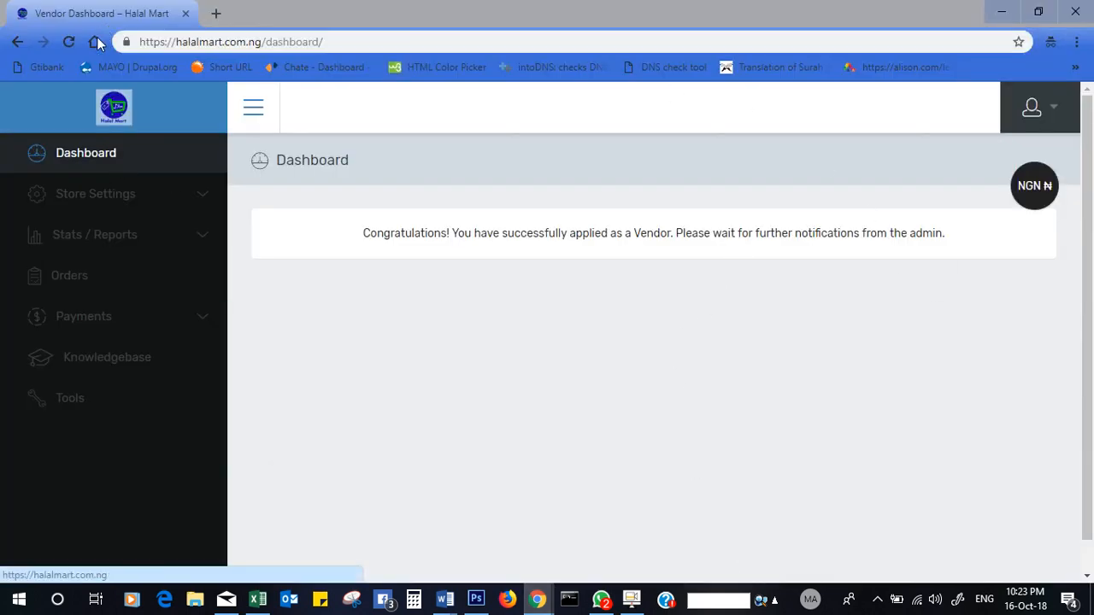
# - Reload the Vendor Dashboard and expand Store Settings to list Storefront, Policies and Billing
pyautogui.click(68, 43)
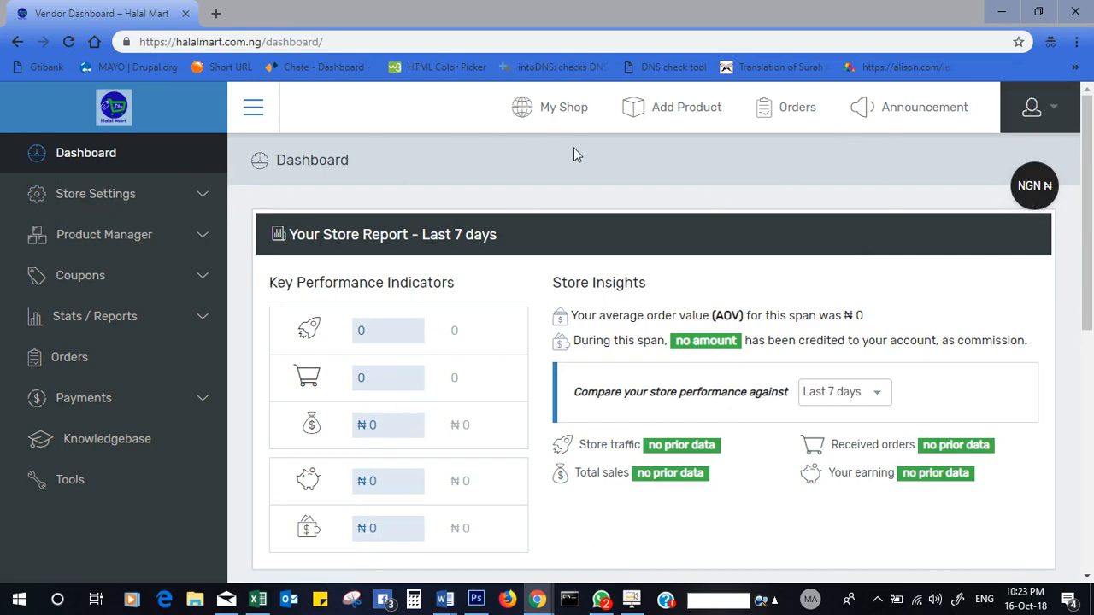
pyautogui.click(205, 203)
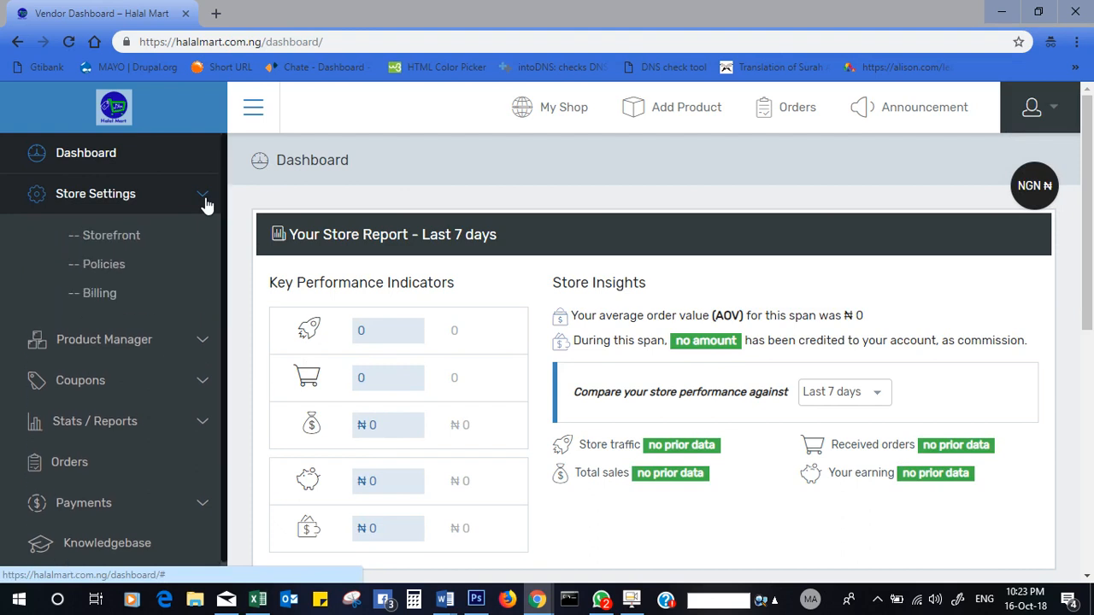
# - Open the Storefront settings and scroll to the cover picture and logo slots
pyautogui.click(109, 242)
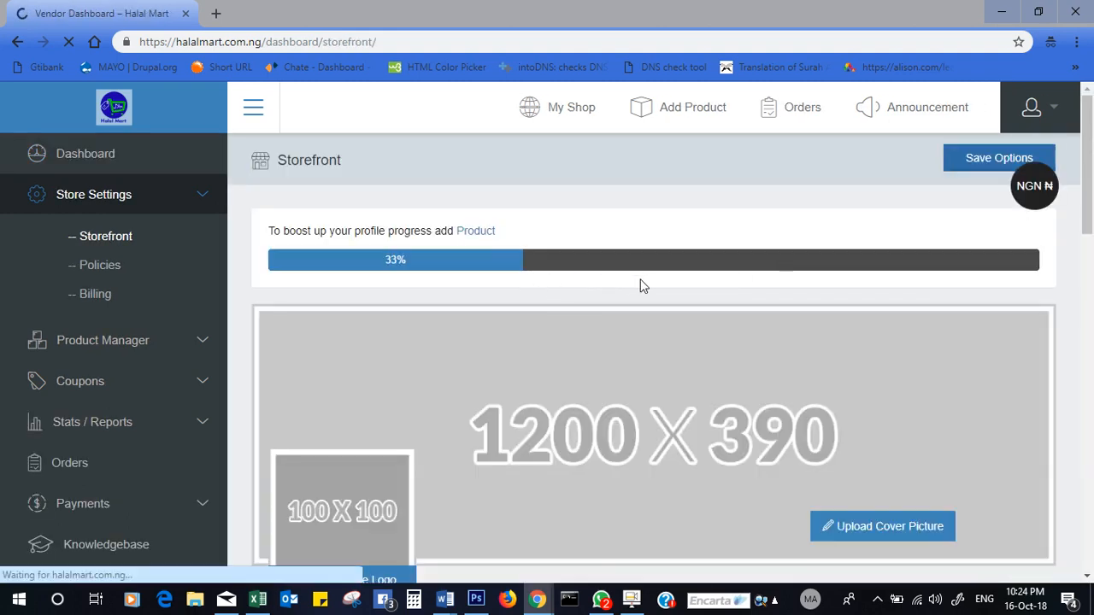
pyautogui.scroll(-1, 598, 342)
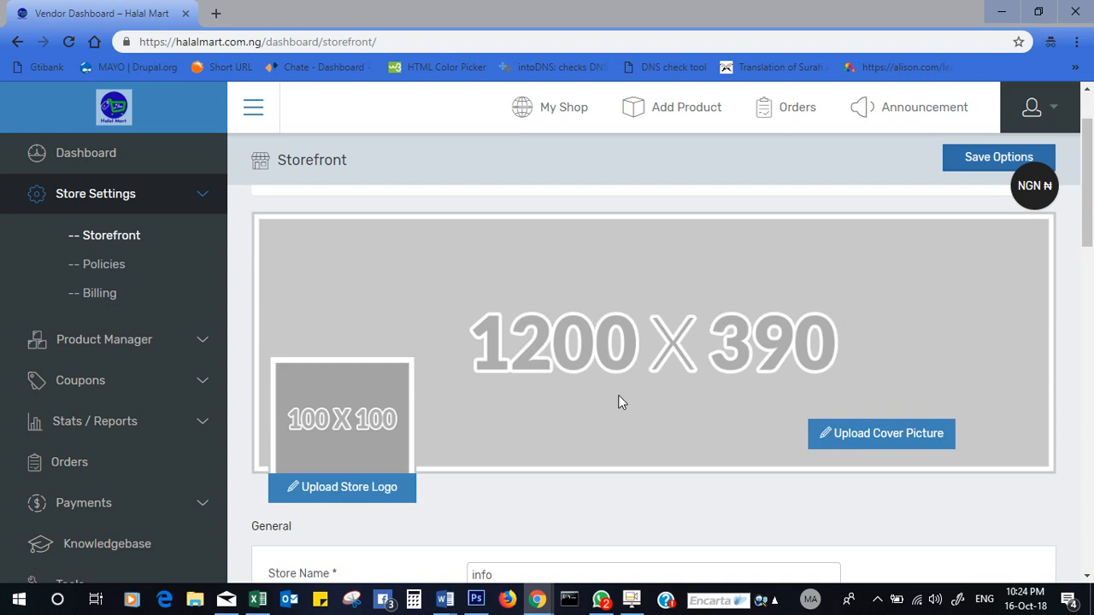
# - Begin a cover picture upload and browse to the Store-Rushdah image folder
pyautogui.click(872, 439)
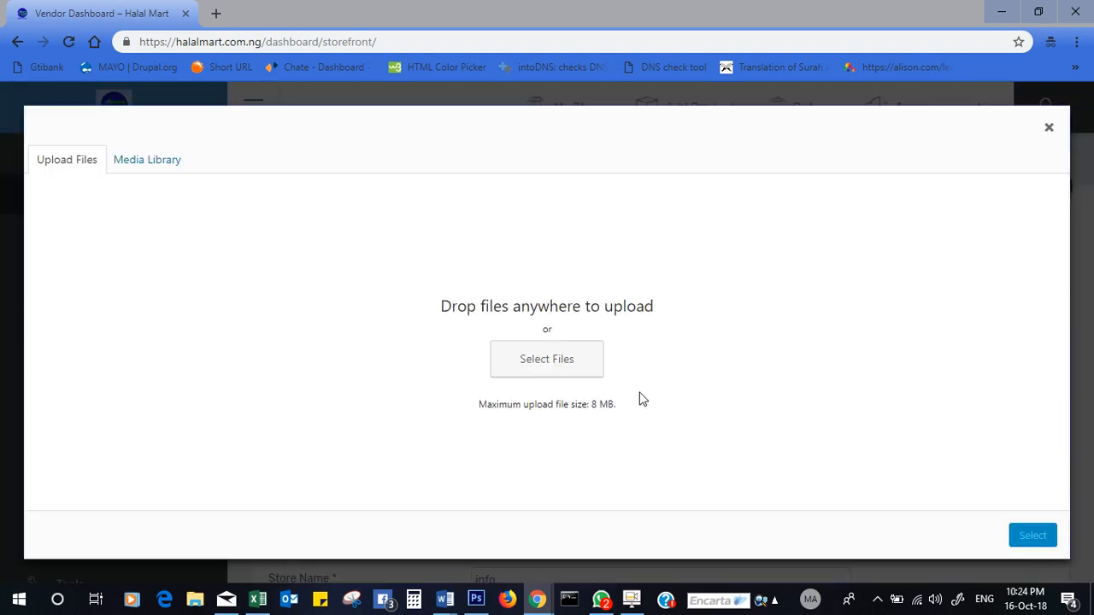
pyautogui.click(548, 366)
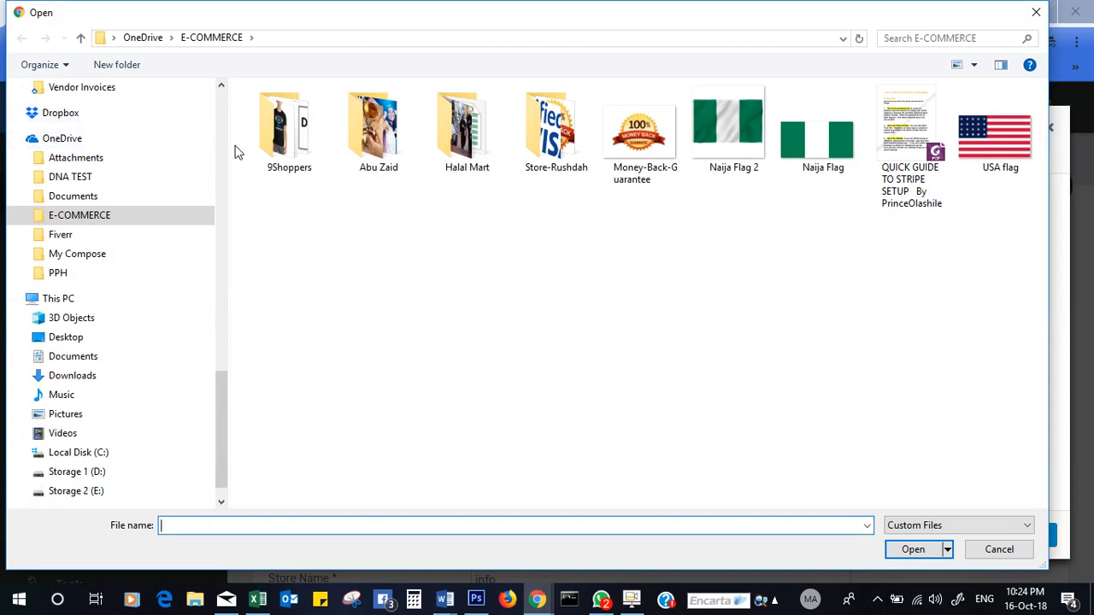
pyautogui.click(73, 221)
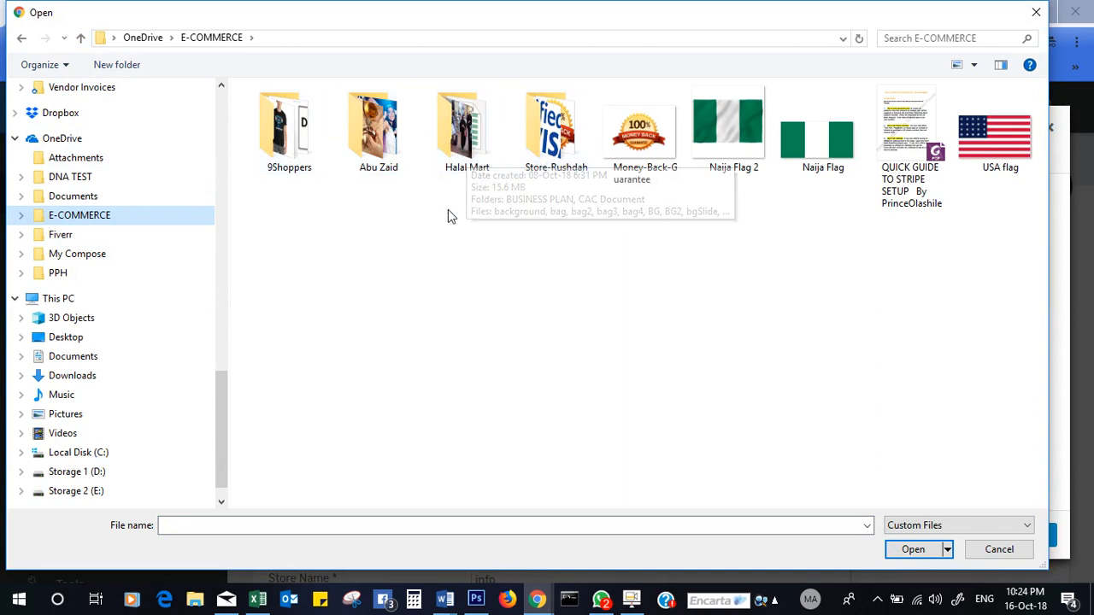
pyautogui.doubleClick(293, 140)
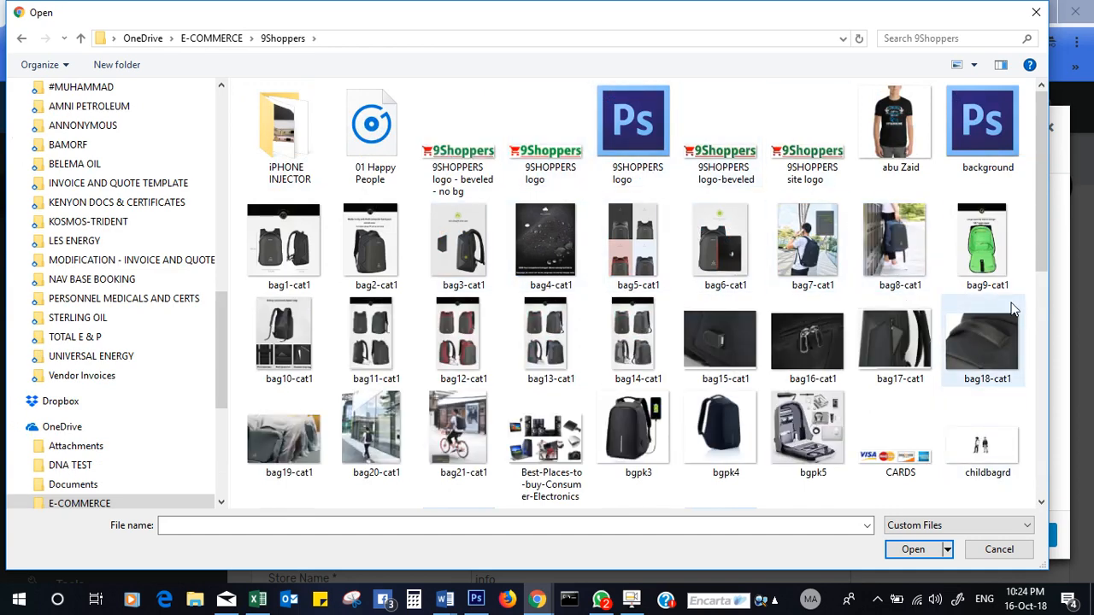
pyautogui.moveTo(1039, 249)
pyautogui.mouseDown()
pyautogui.moveTo(1042, 331)
pyautogui.moveTo(1020, 497)
pyautogui.moveTo(1025, 240)
pyautogui.mouseUp()
pyautogui.moveTo(1045, 256); pyautogui.dragTo(1032, 347)
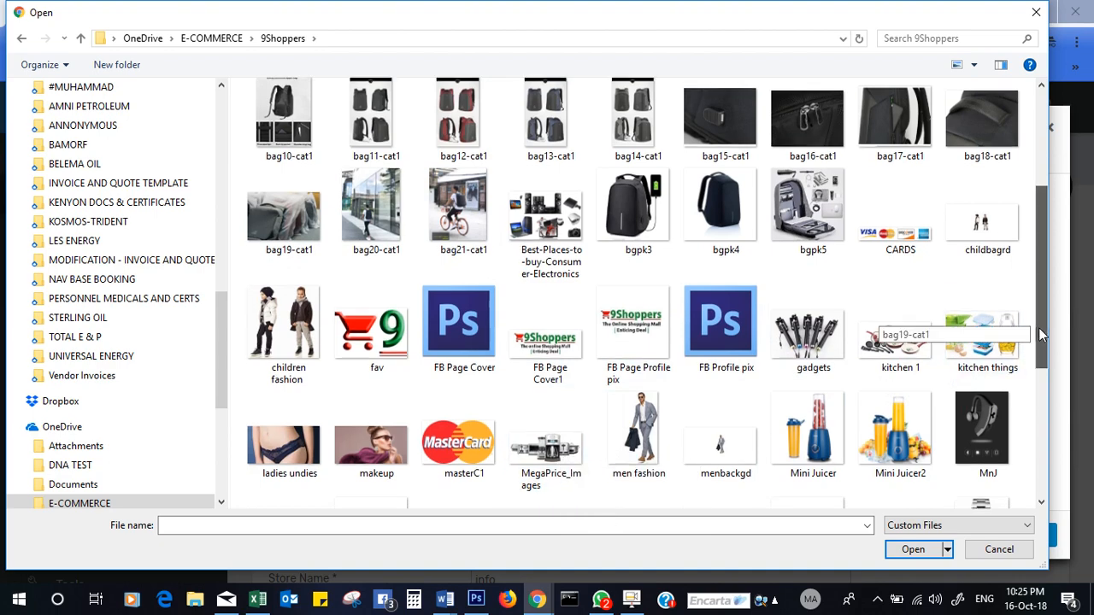
pyautogui.moveTo(1038, 328); pyautogui.dragTo(1037, 430)
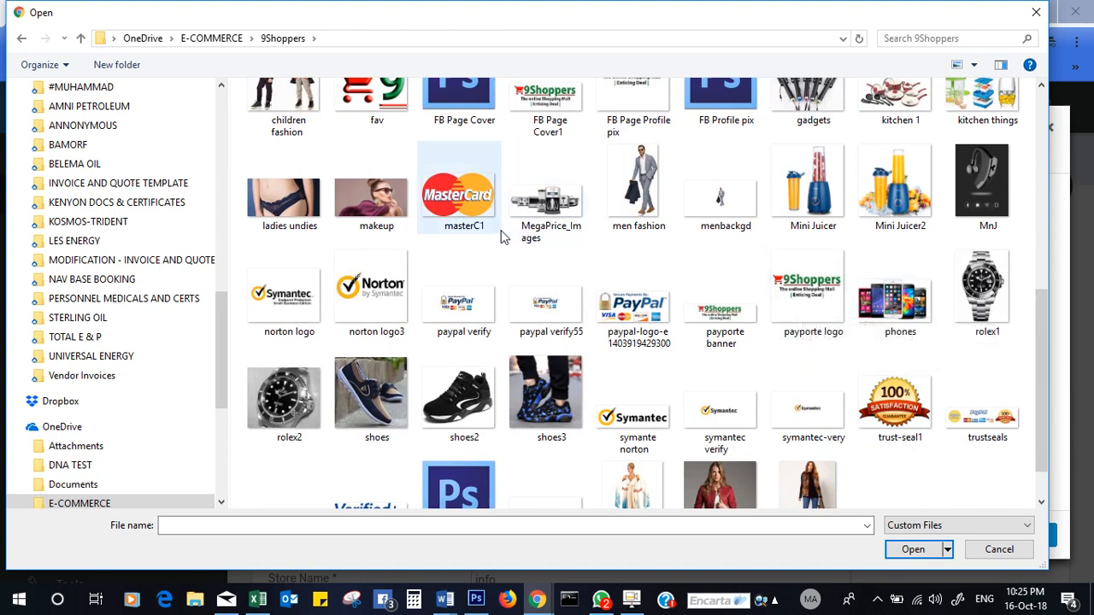
pyautogui.click(82, 41)
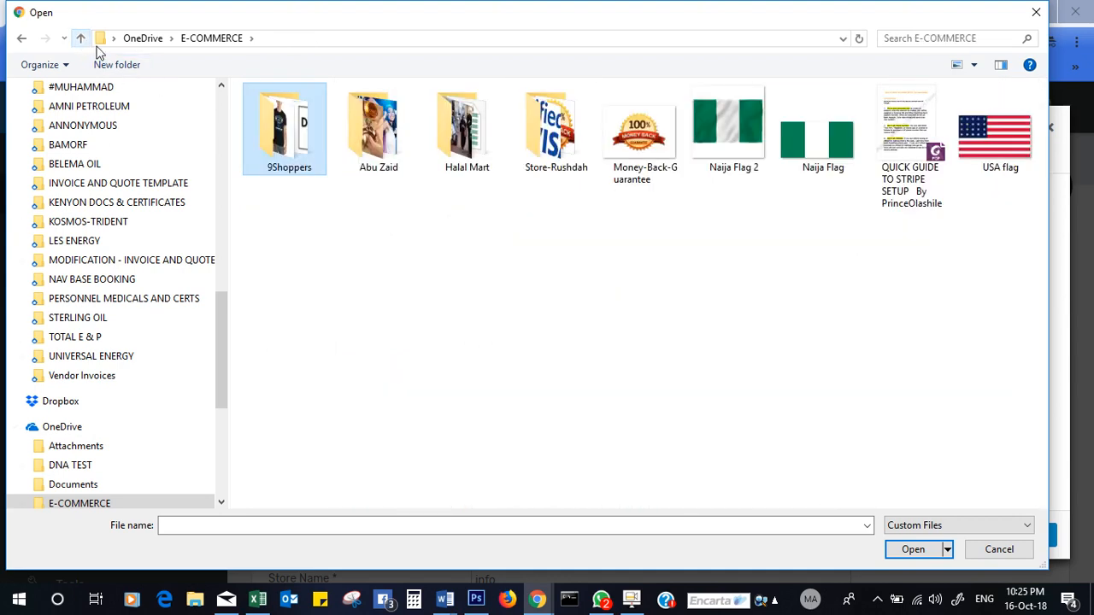
pyautogui.click(547, 162)
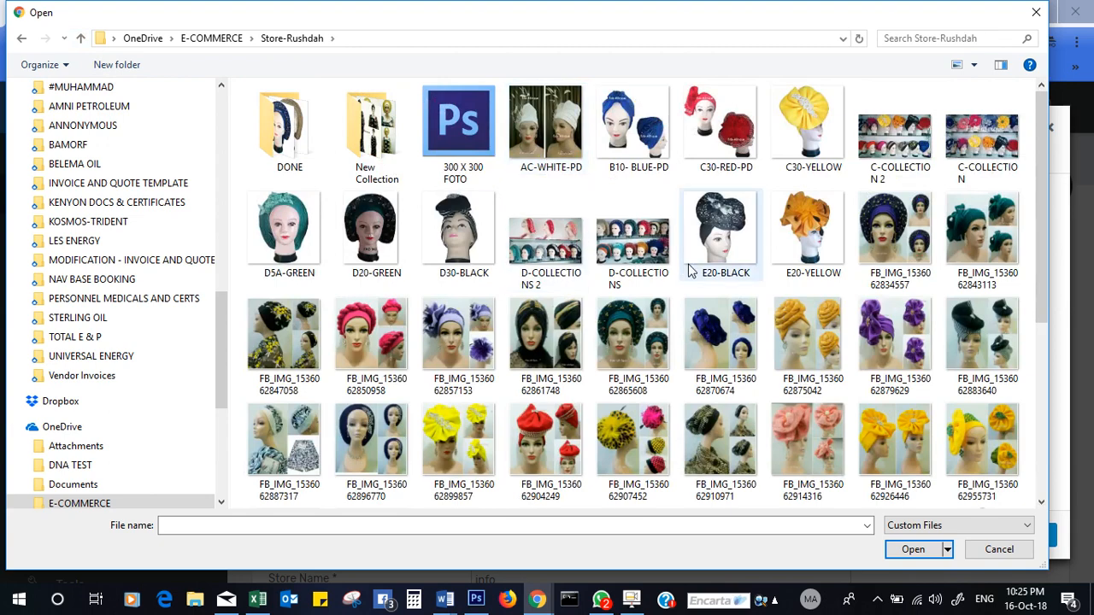
pyautogui.moveTo(1039, 172); pyautogui.dragTo(1038, 322)
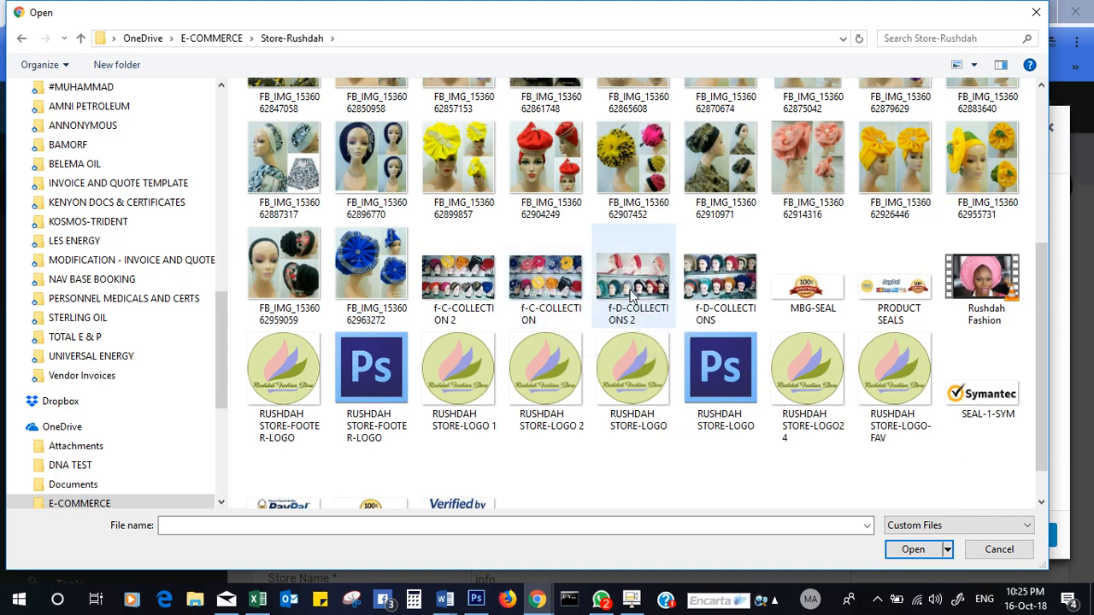
# - Upload f-D-COLLECTIONS and crop it to the lower shelf of headwraps as the cover
pyautogui.click(723, 294)
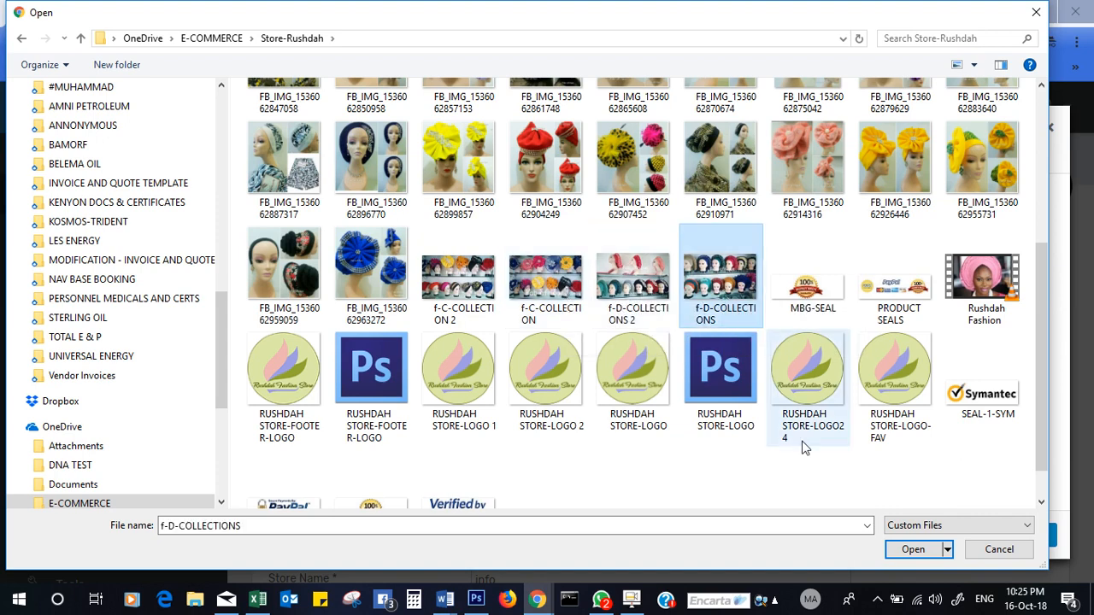
pyautogui.click(911, 550)
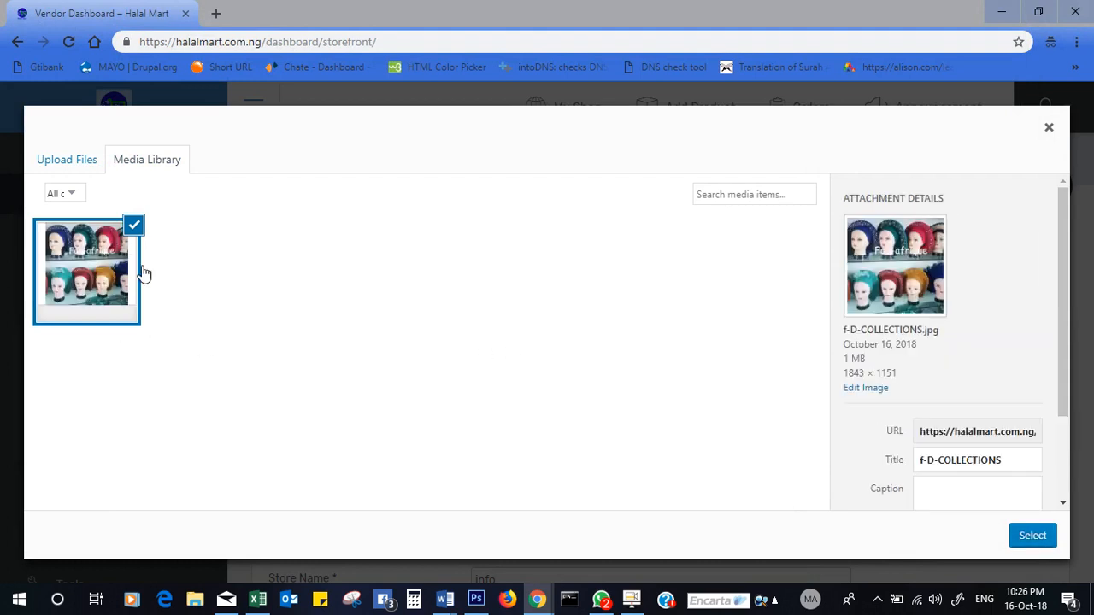
pyautogui.click(1032, 536)
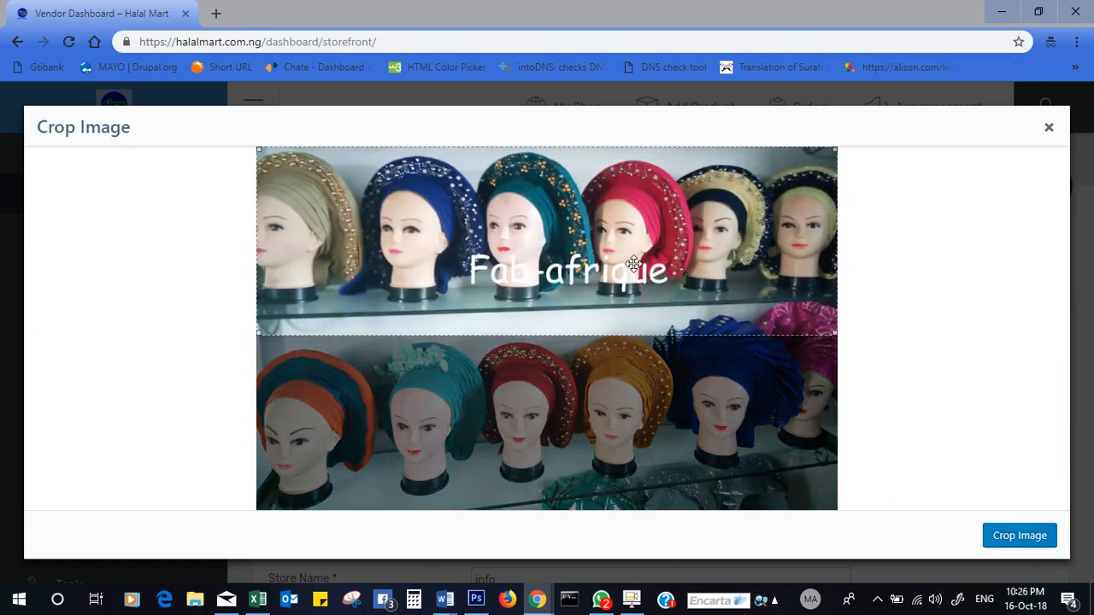
pyautogui.moveTo(633, 263); pyautogui.dragTo(633, 441)
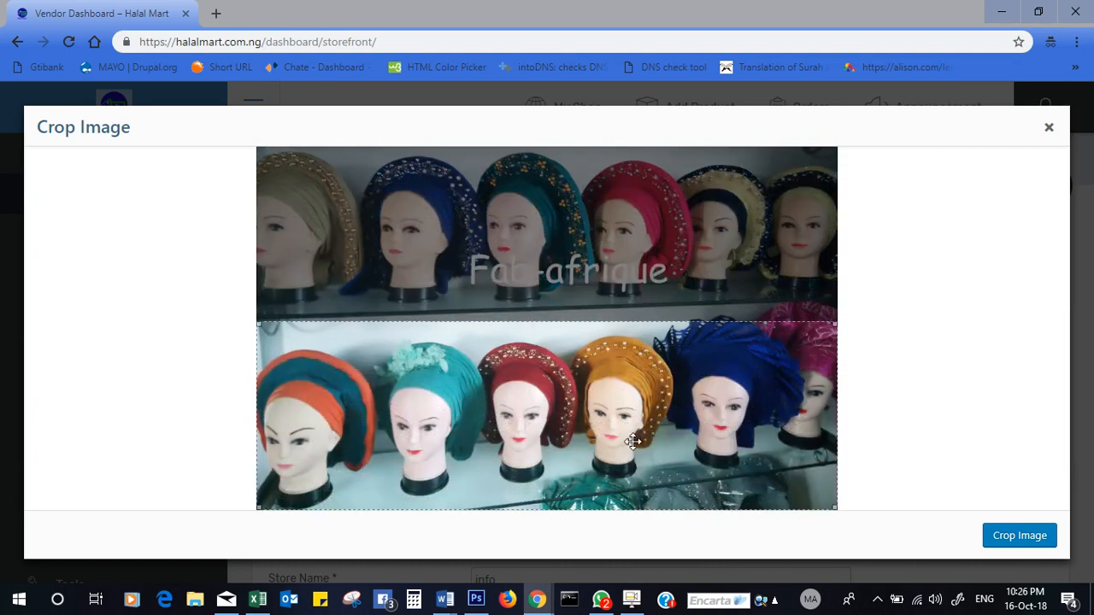
pyautogui.click(1017, 535)
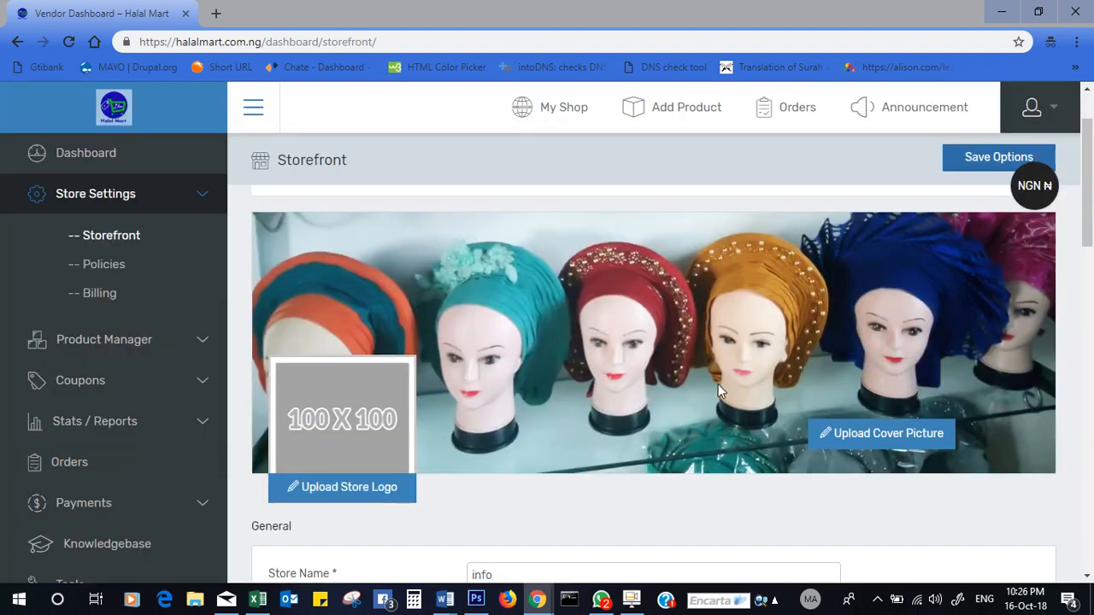
# - Upload RUSHDAH STORE-LOGO 2 and crop it as the store logo
pyautogui.click(340, 489)
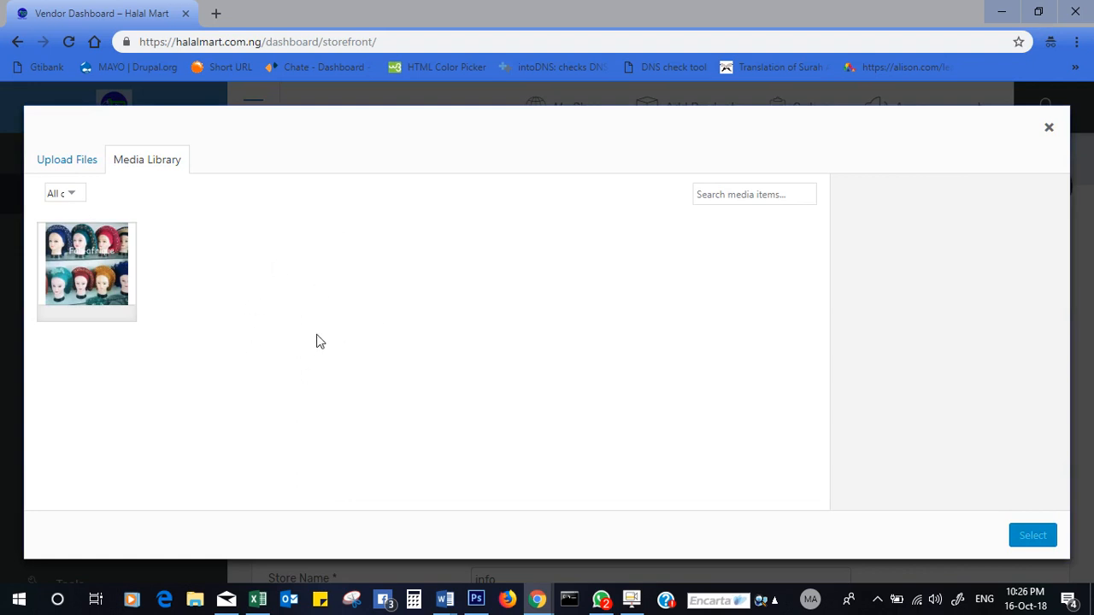
pyautogui.click(63, 166)
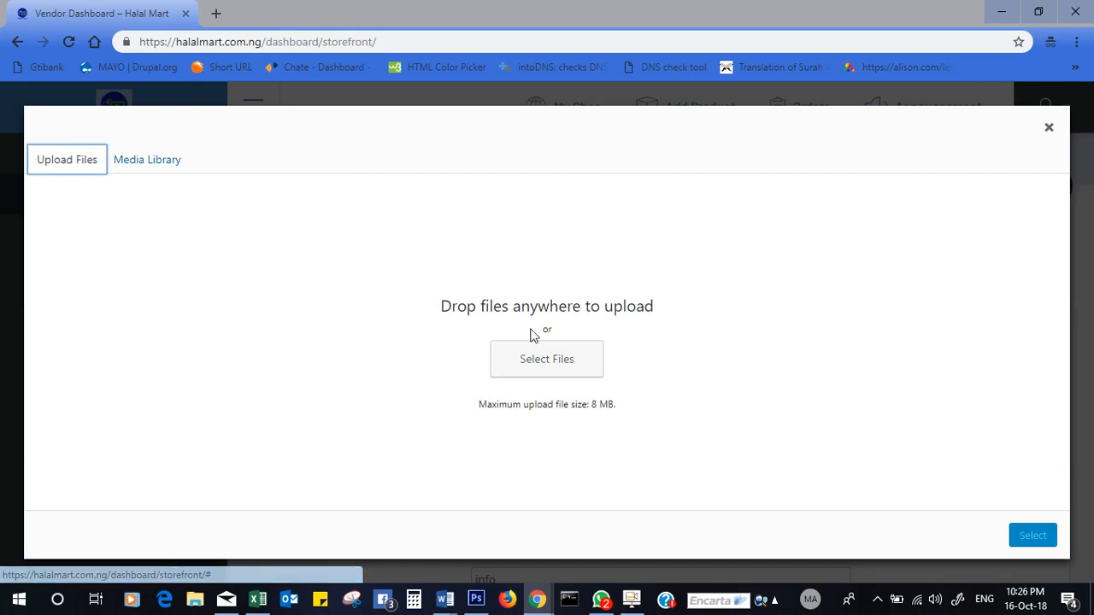
pyautogui.click(548, 370)
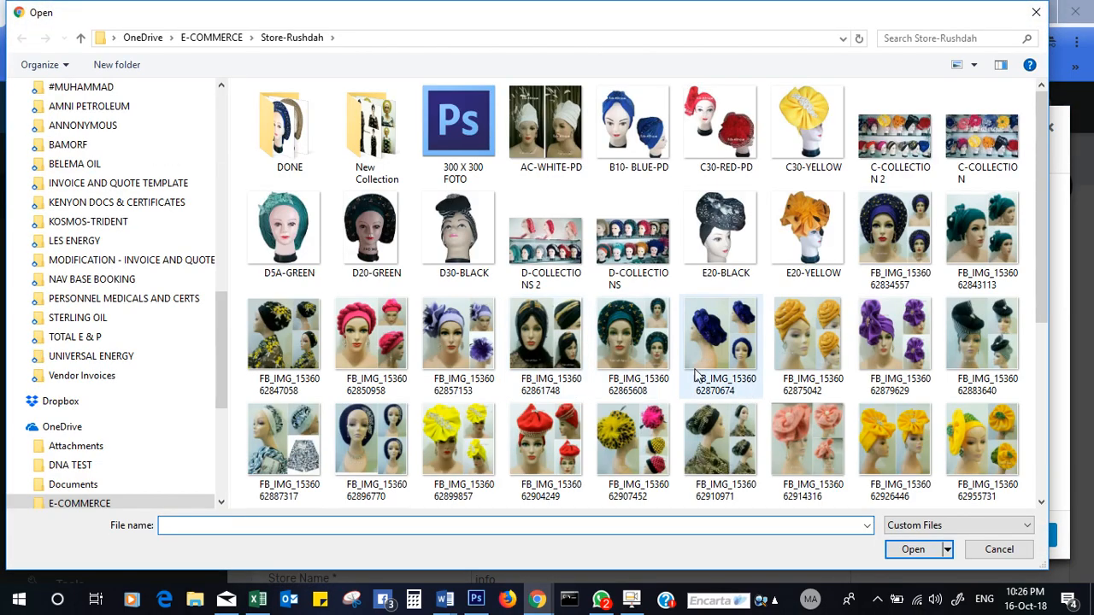
pyautogui.moveTo(1042, 193); pyautogui.dragTo(1033, 346)
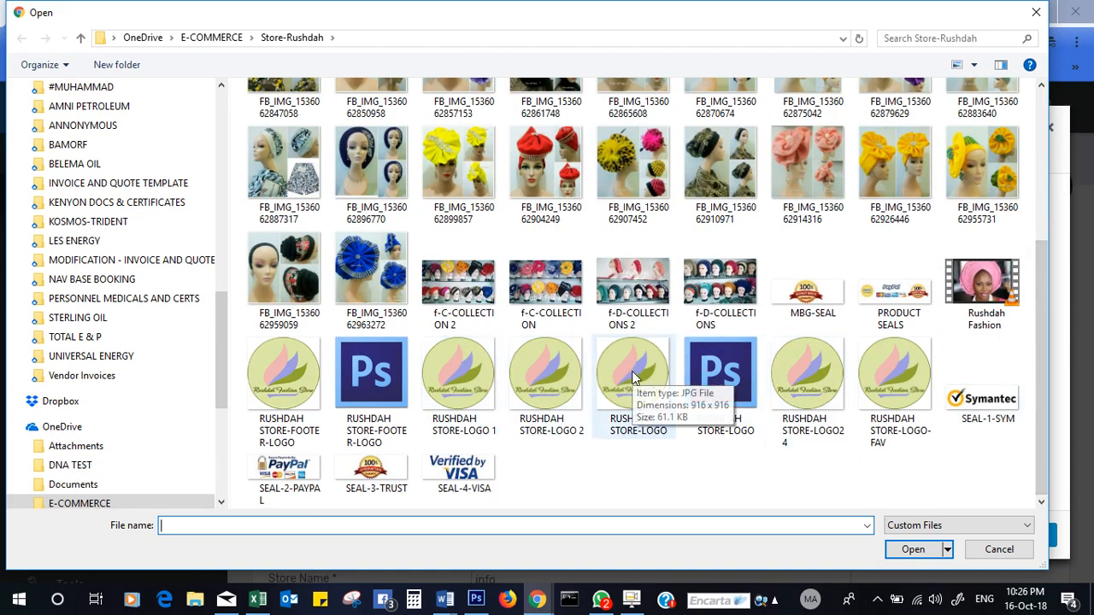
pyautogui.click(555, 383)
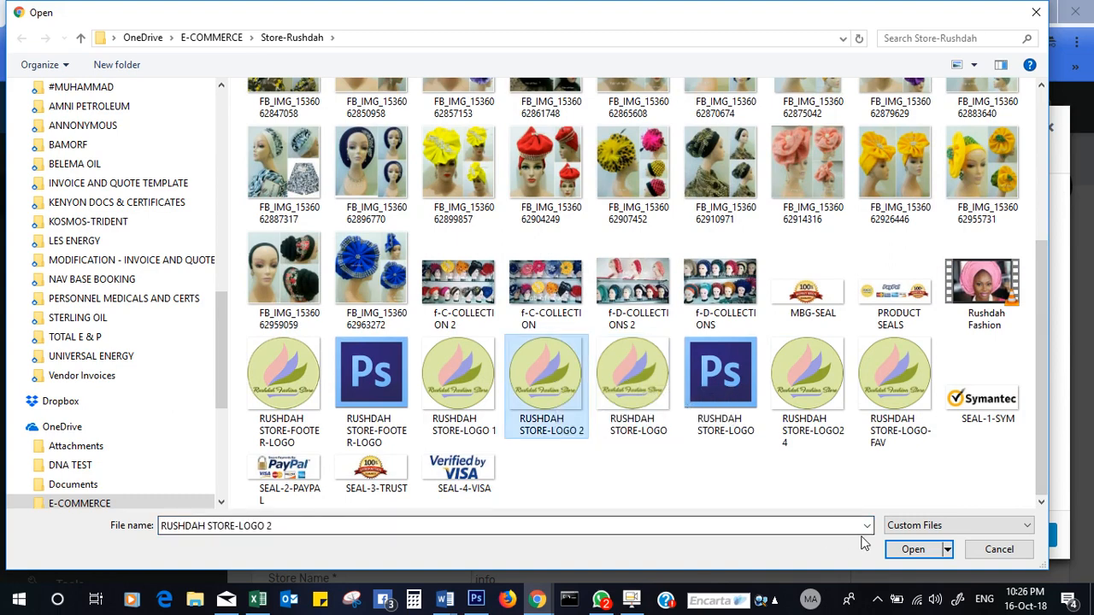
pyautogui.click(908, 549)
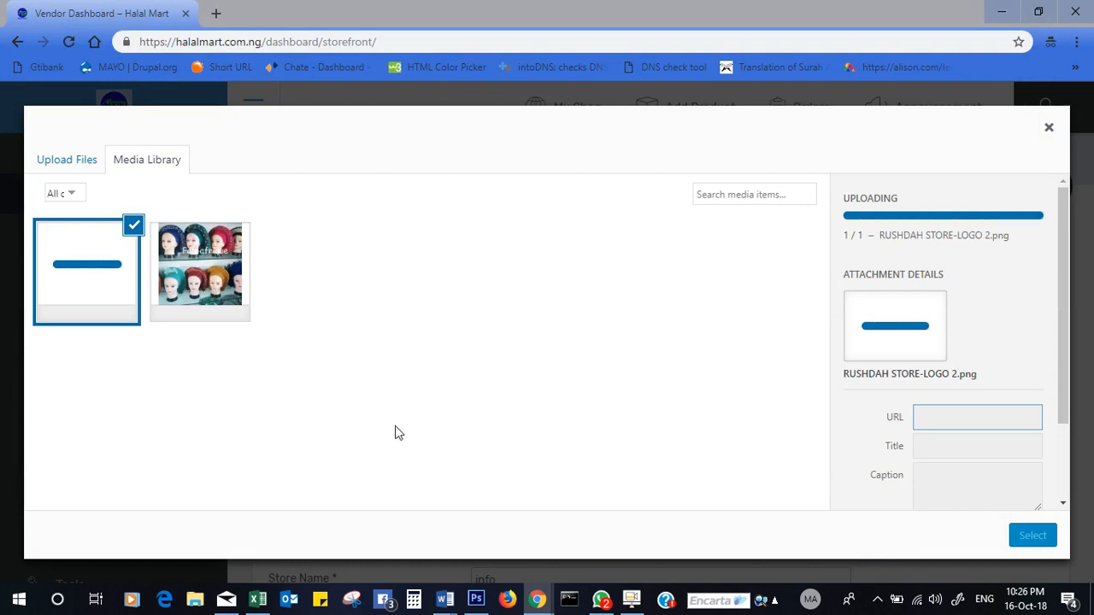
pyautogui.click(1041, 543)
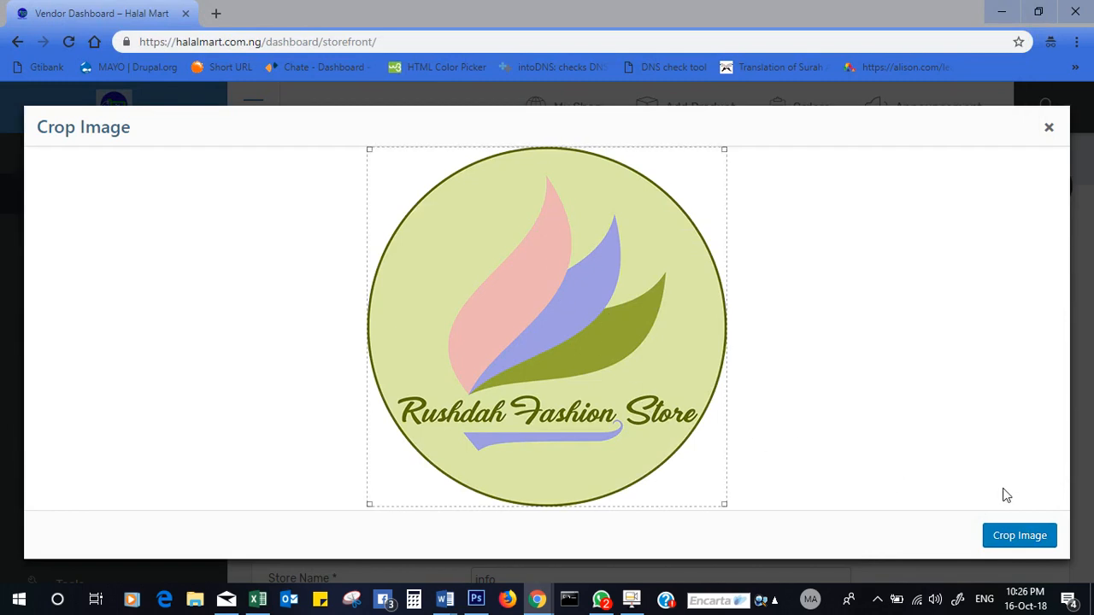
pyautogui.click(1020, 539)
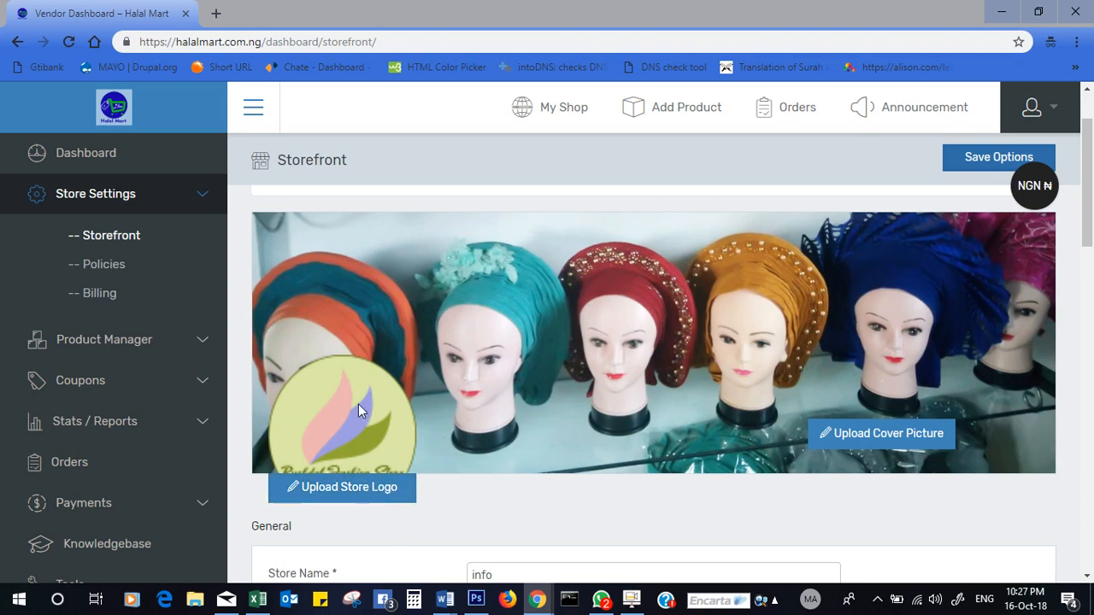
# - Replace the store logo with an uploaded, cropped RUSHDAH STORE-LOGO 1
pyautogui.click(344, 487)
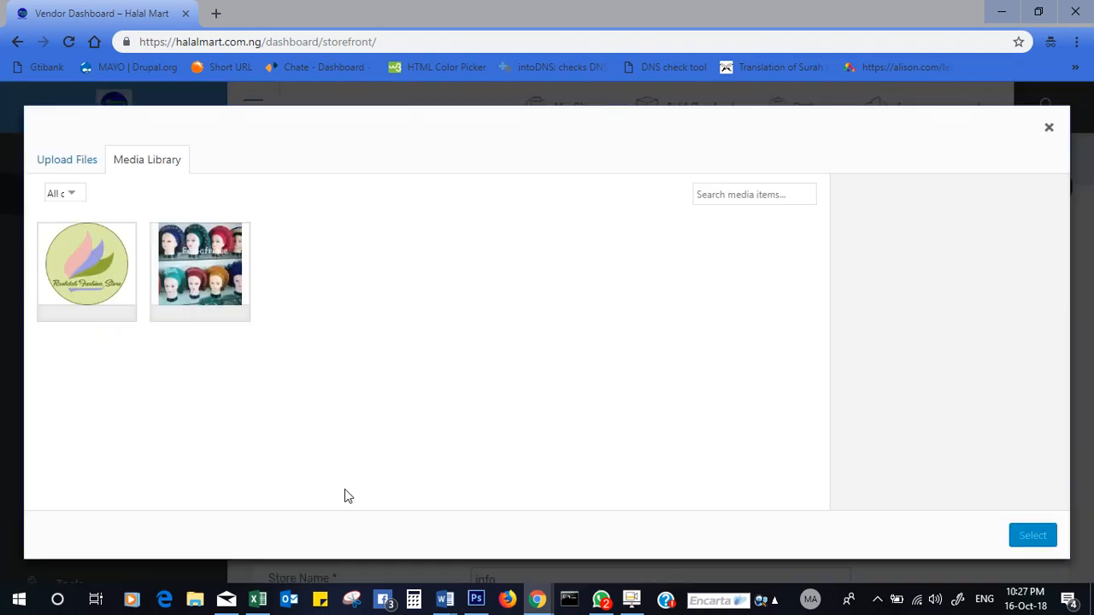
pyautogui.click(69, 168)
pyautogui.click(548, 360)
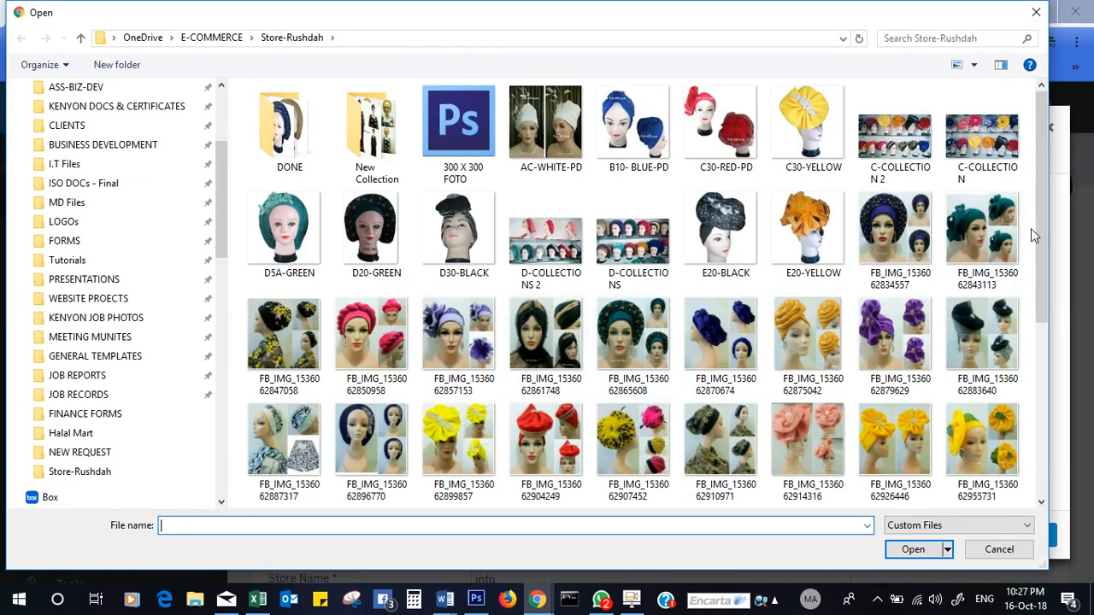
pyautogui.moveTo(1040, 248); pyautogui.dragTo(1011, 436)
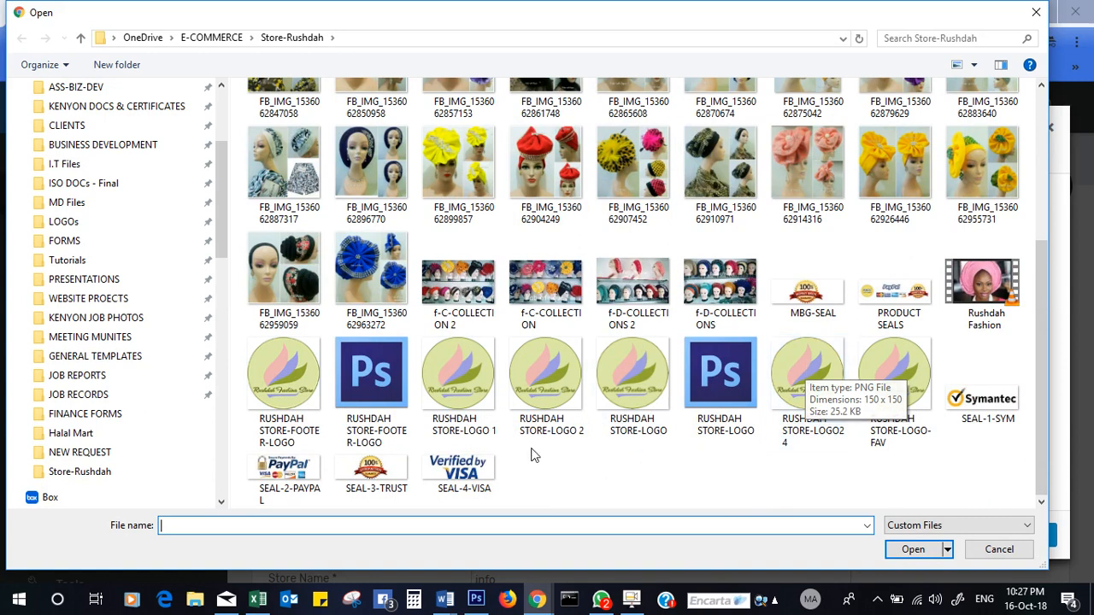
pyautogui.moveTo(467, 379)
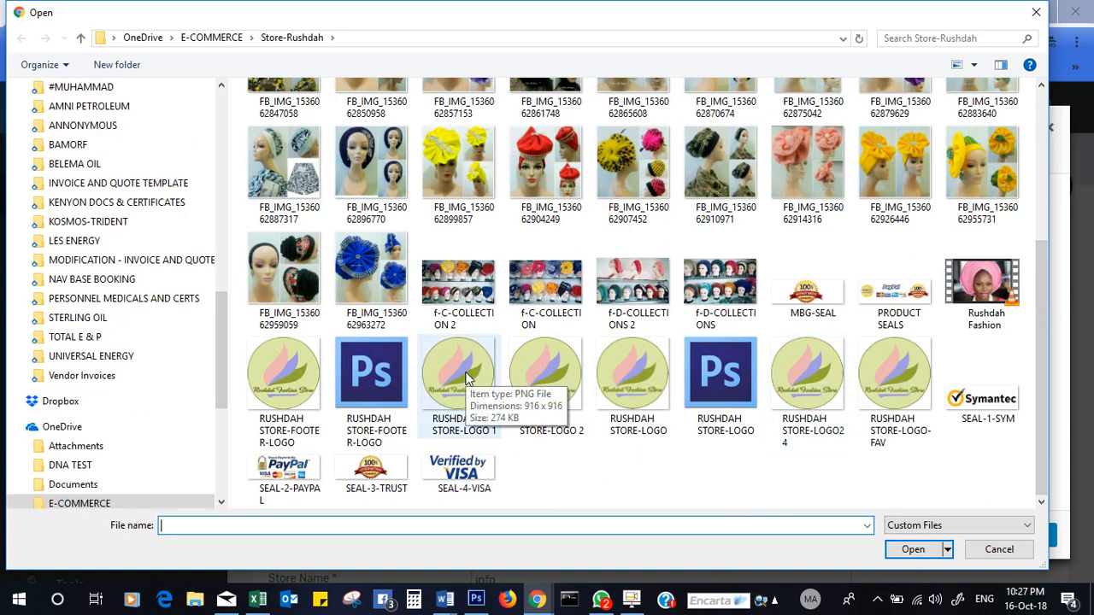
pyautogui.click(467, 379)
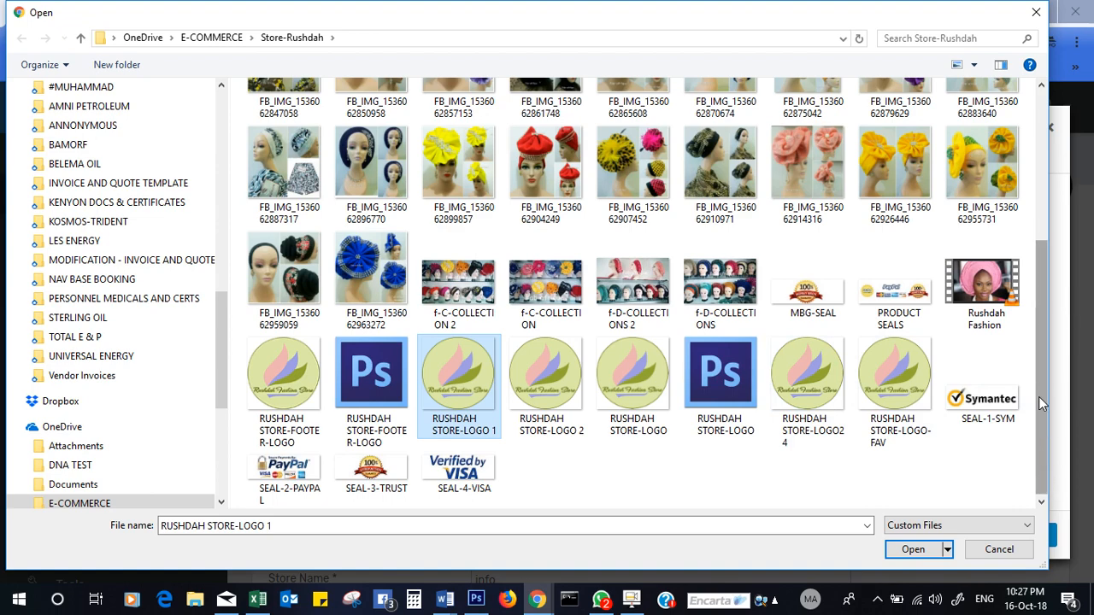
pyautogui.moveTo(1040, 398); pyautogui.dragTo(1004, 486)
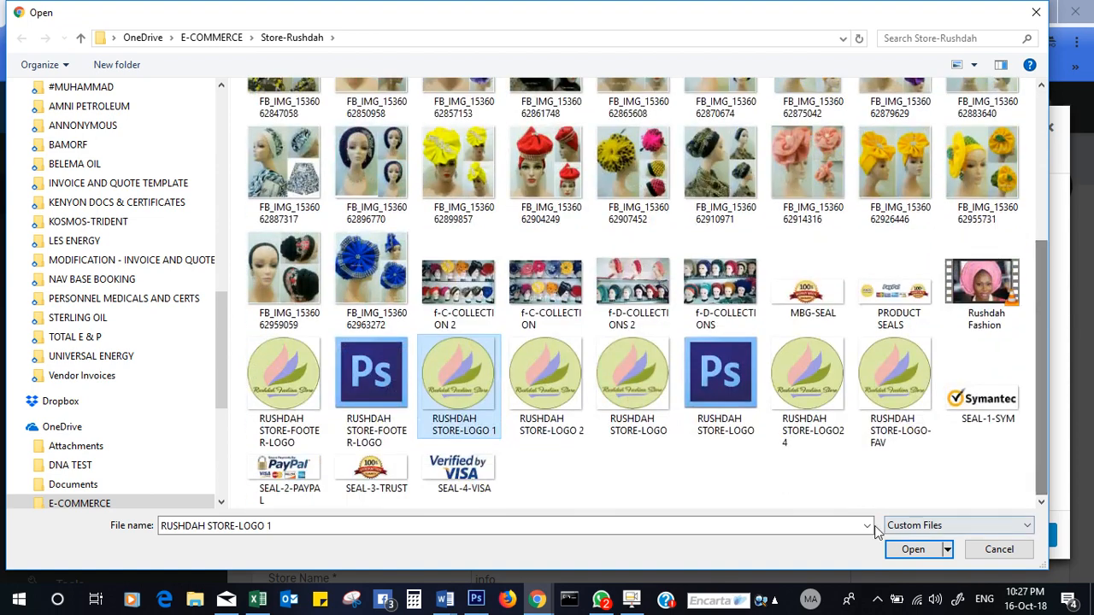
pyautogui.click(913, 550)
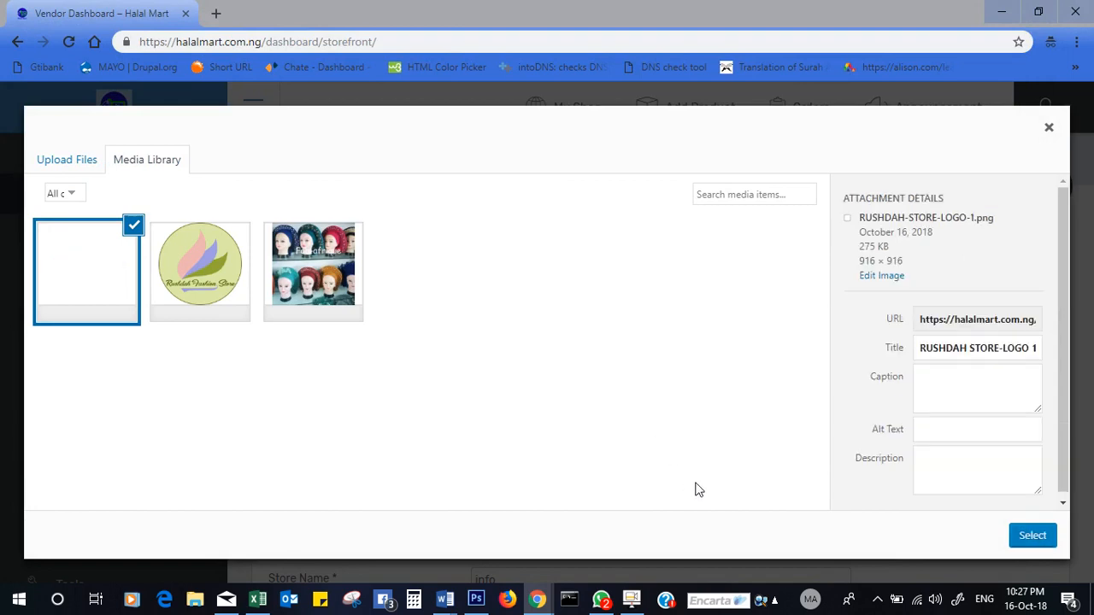
pyautogui.click(1036, 535)
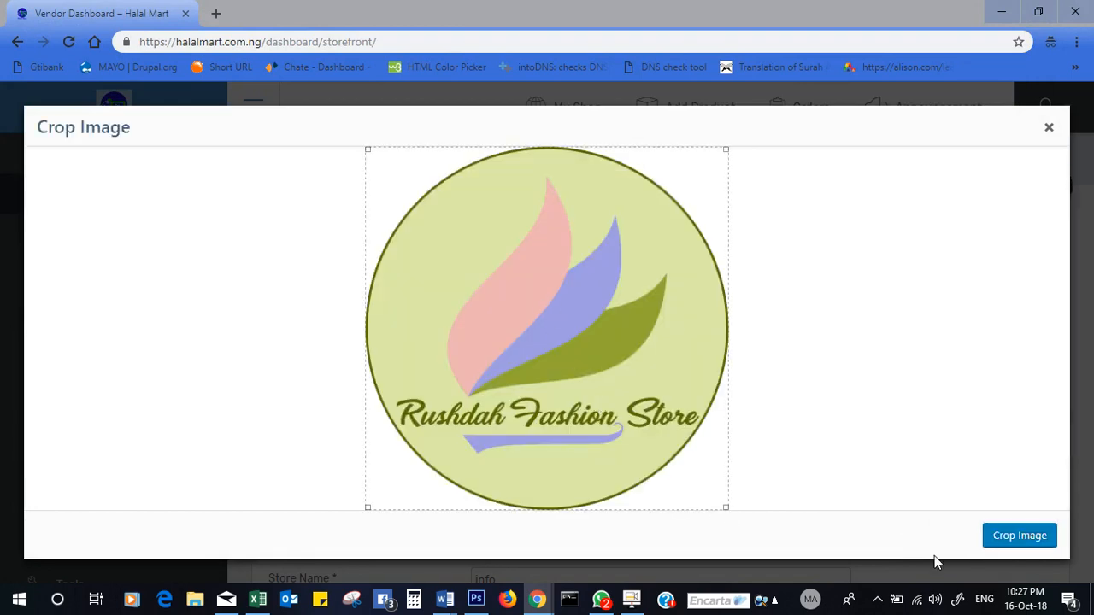
pyautogui.click(994, 540)
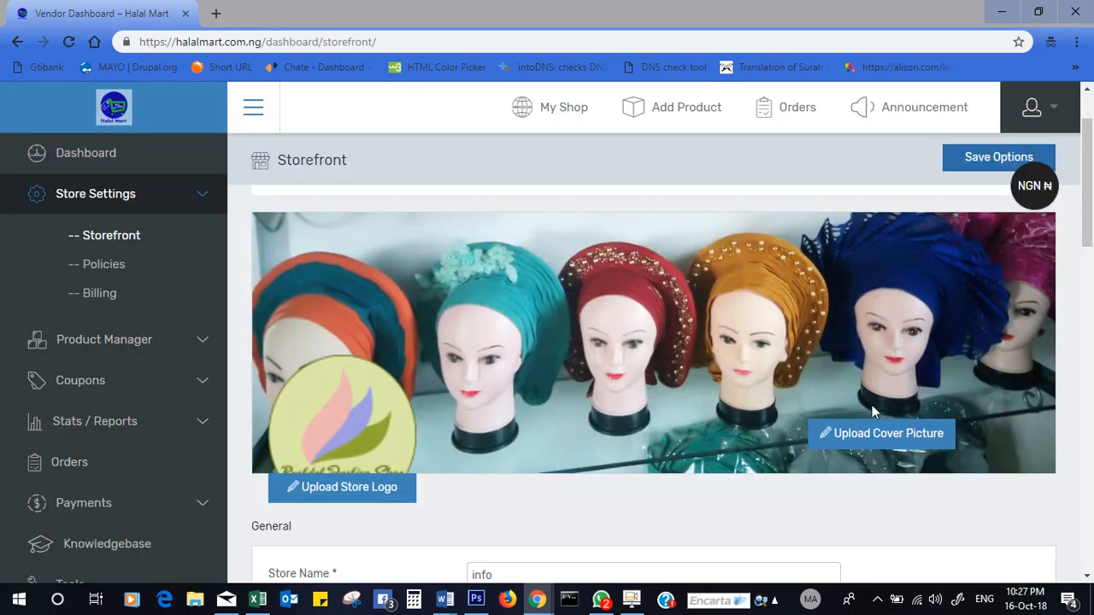
pyautogui.moveTo(1089, 177); pyautogui.dragTo(1091, 246)
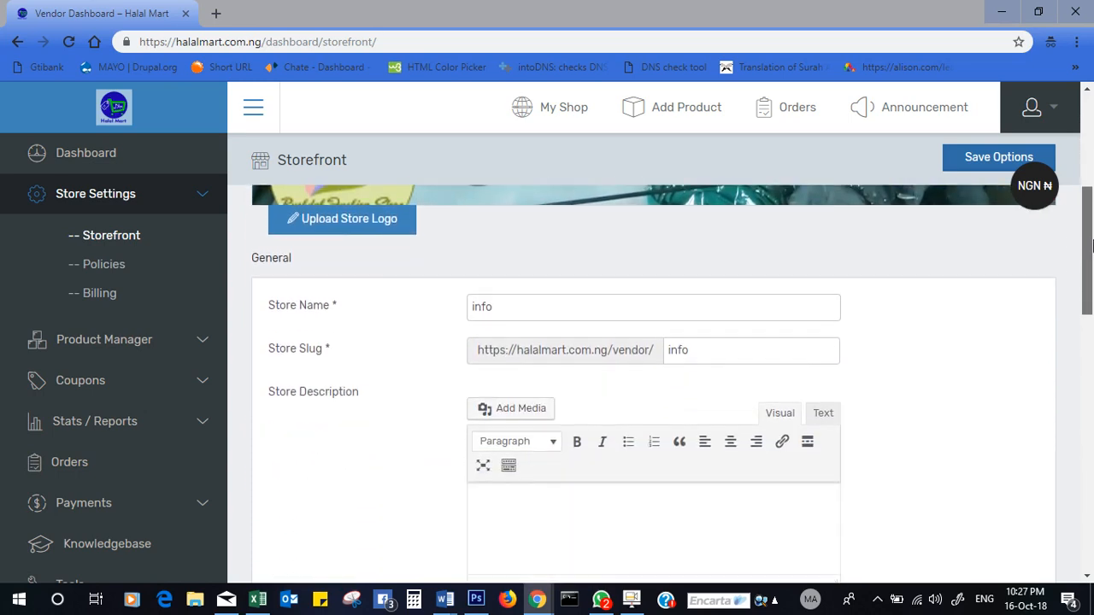
# - Change the store name from 'info' to 'Rushdah Fashion Store' and the slug to 'rushdahfashion'
pyautogui.moveTo(511, 307); pyautogui.dragTo(433, 308)
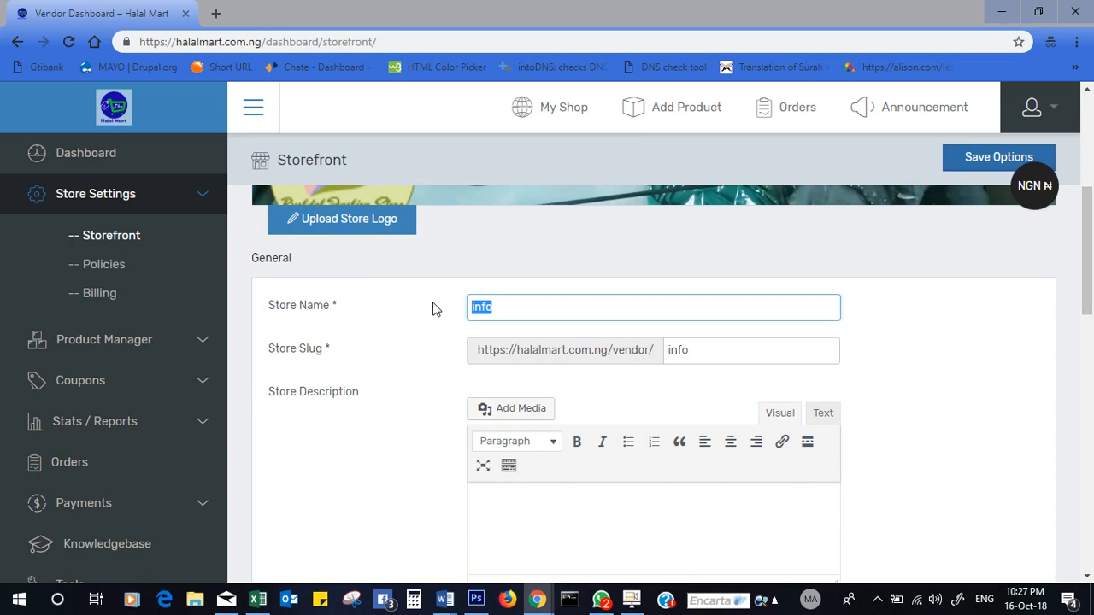
pyautogui.write('Rushdah Fashion Store')
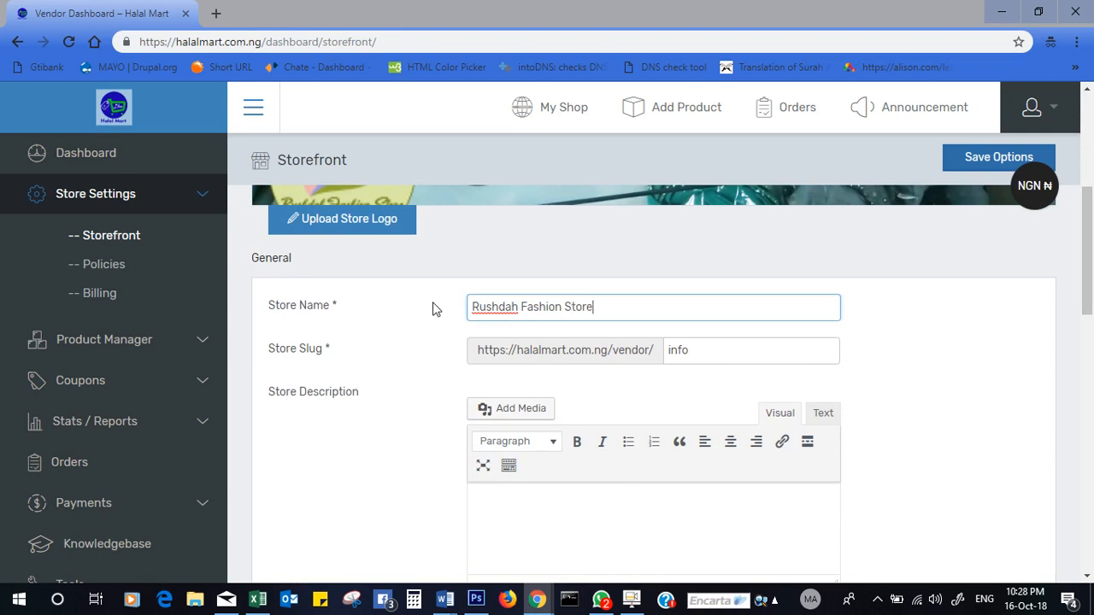
pyautogui.moveTo(710, 346); pyautogui.dragTo(655, 357)
pyautogui.press('BackSpace')
pyautogui.write('ru')
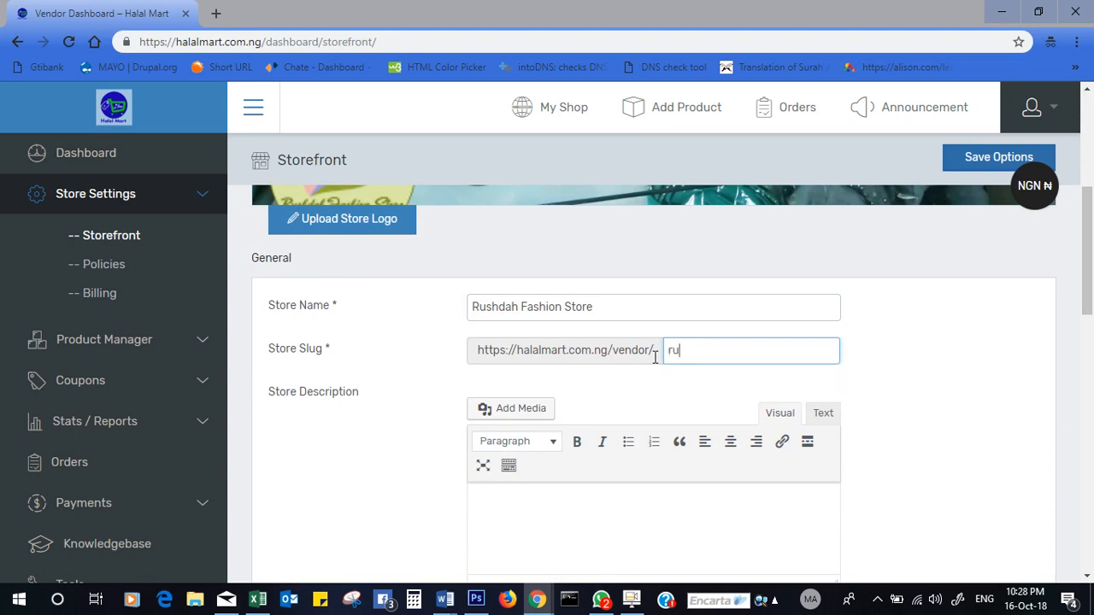
pyautogui.write('shdahfashion')
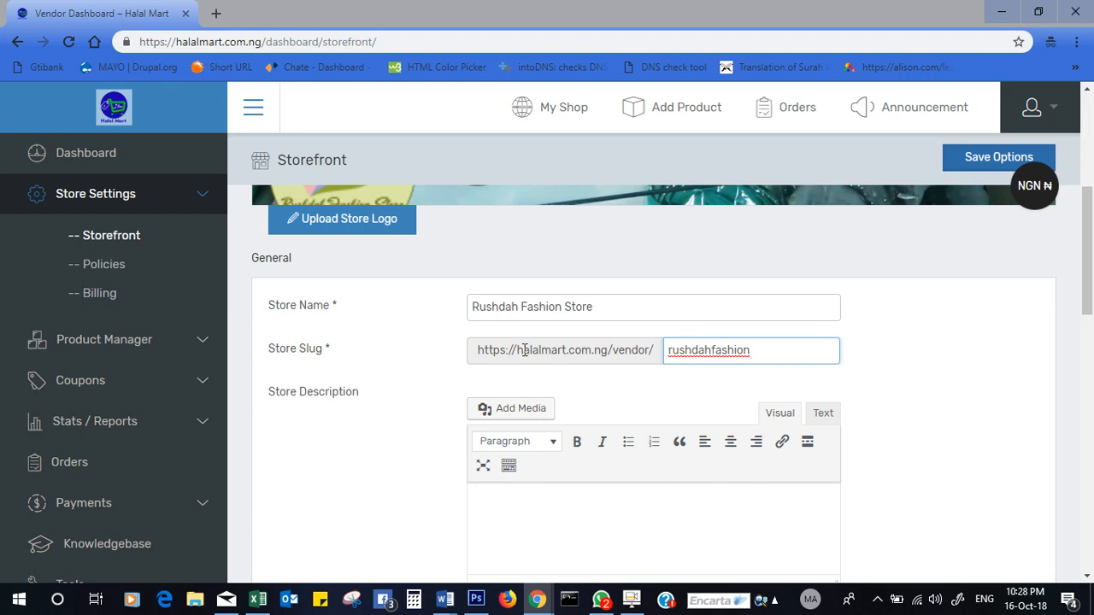
pyautogui.scroll(-1, 1089, 291)
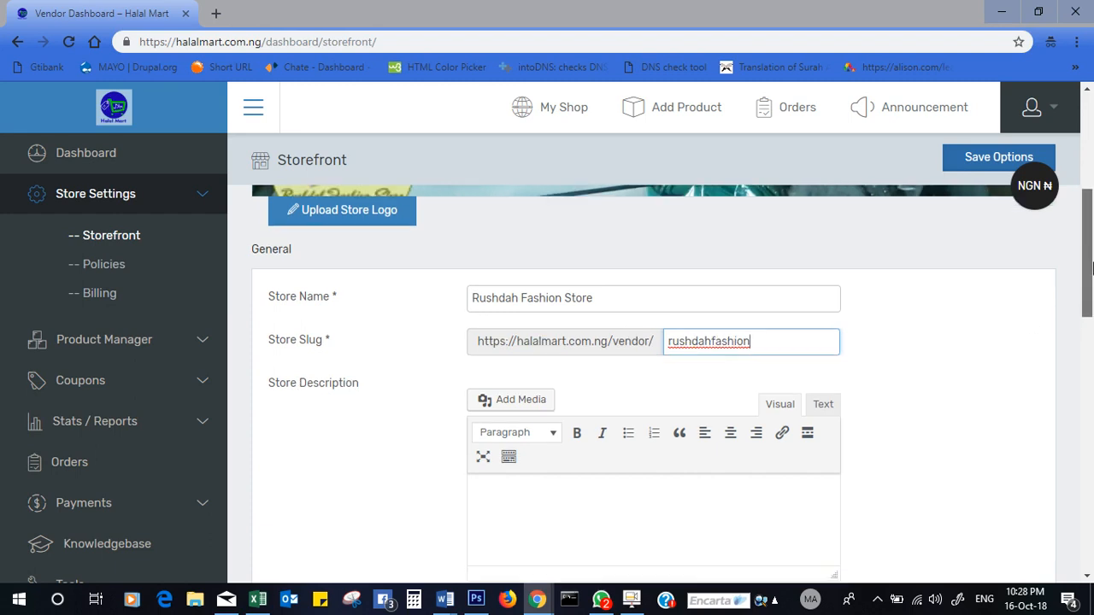
# - Write a store description saying the store deals in all kinds of African fabrics and gele
pyautogui.click(620, 419)
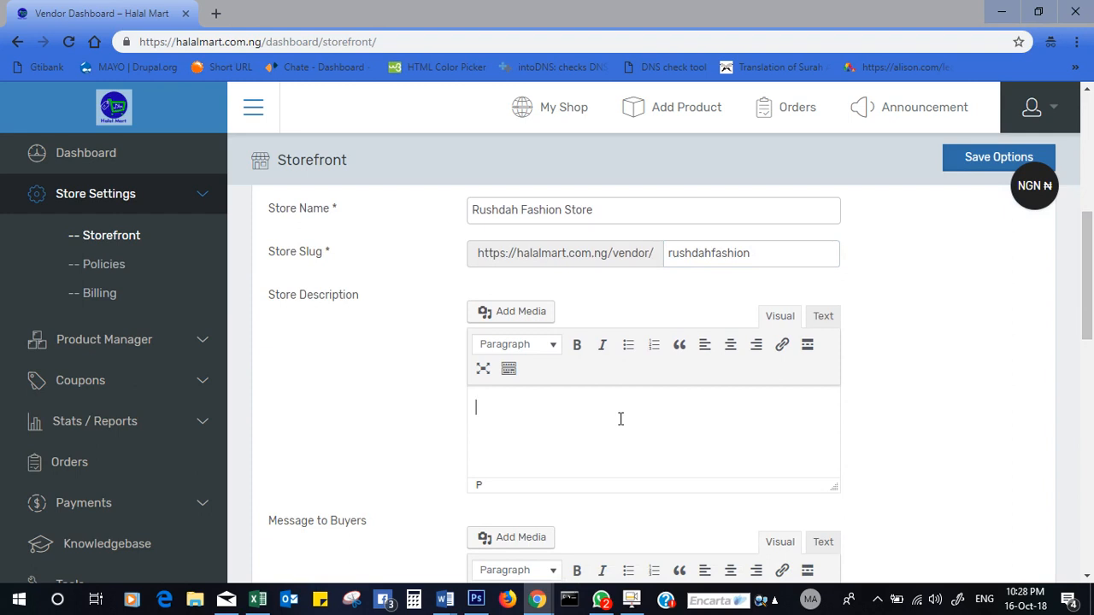
pyautogui.write('Dealers of all kinds of African fabrics and g')
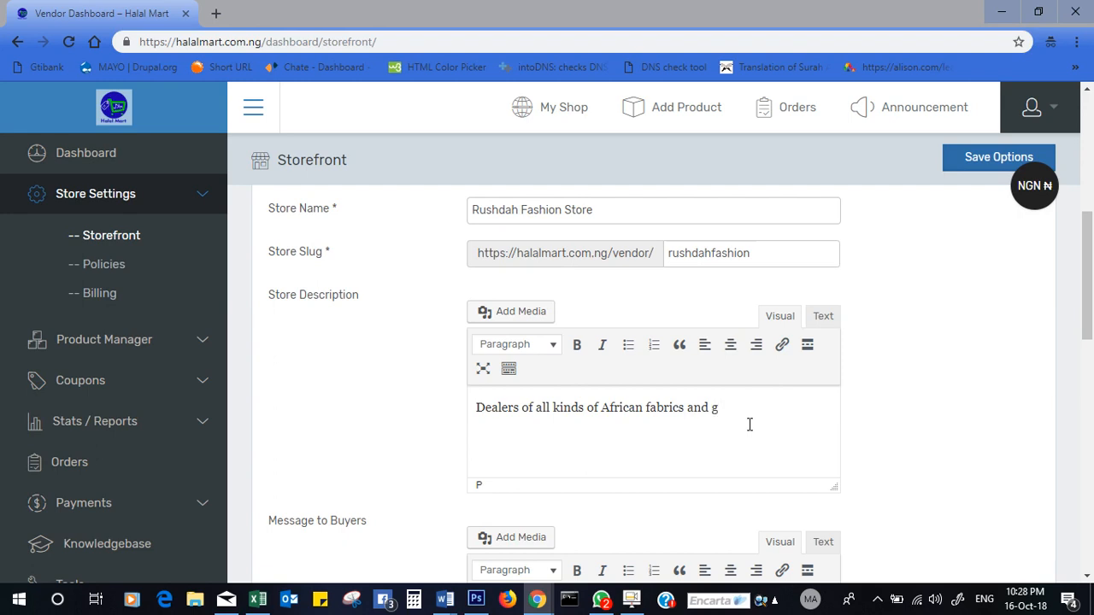
pyautogui.write('ele')
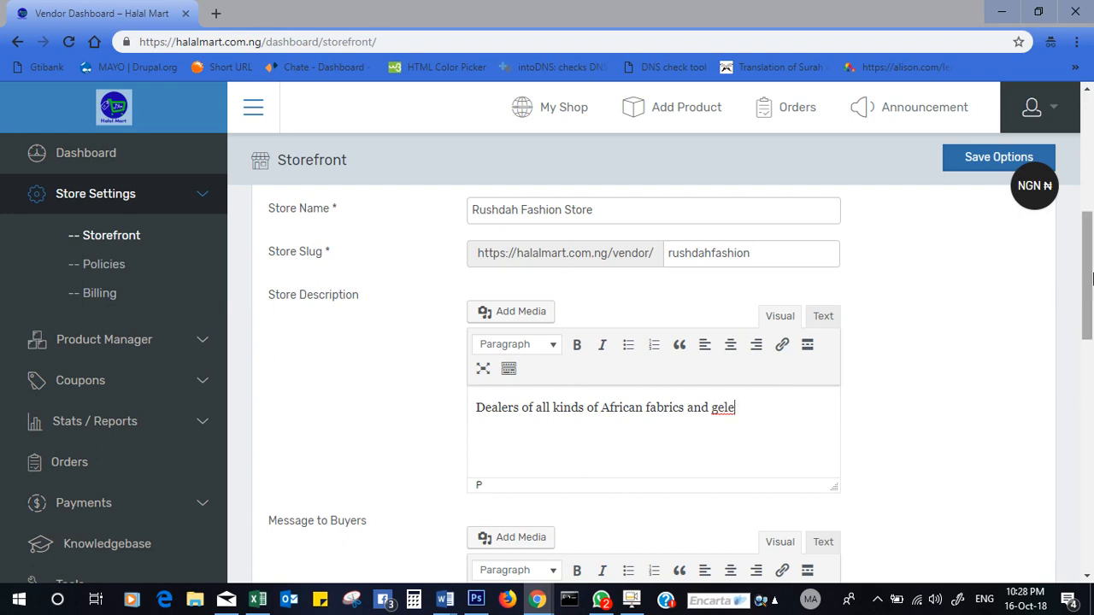
# - Write the buyer message 'Thank you for visiting our store. We hope you make a good buying experience.'
pyautogui.scroll(-3, 1089, 316)
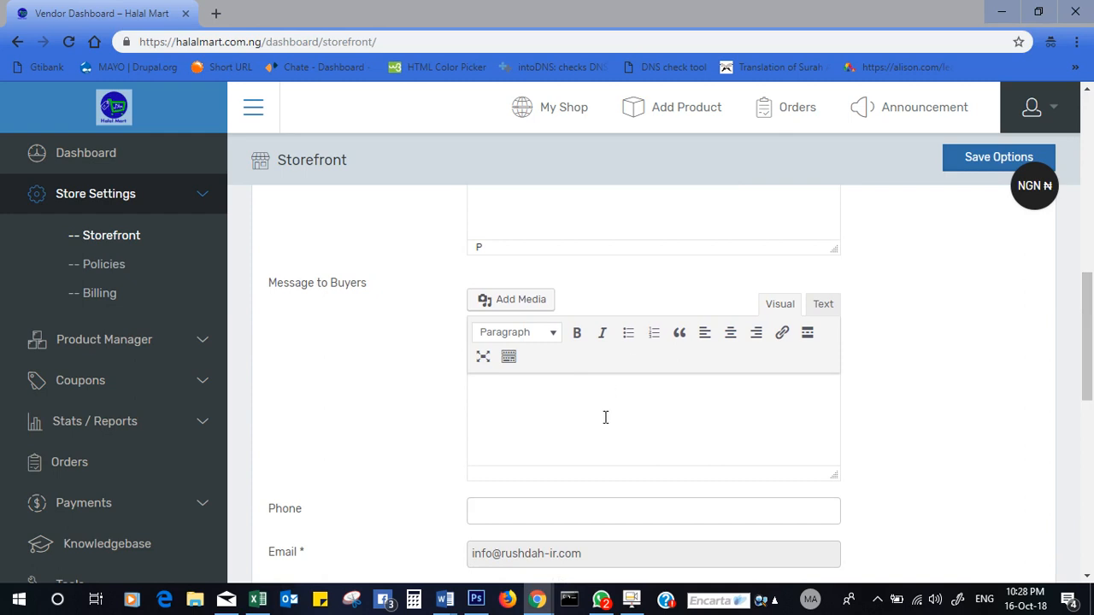
pyautogui.write('Thank you for visitin')
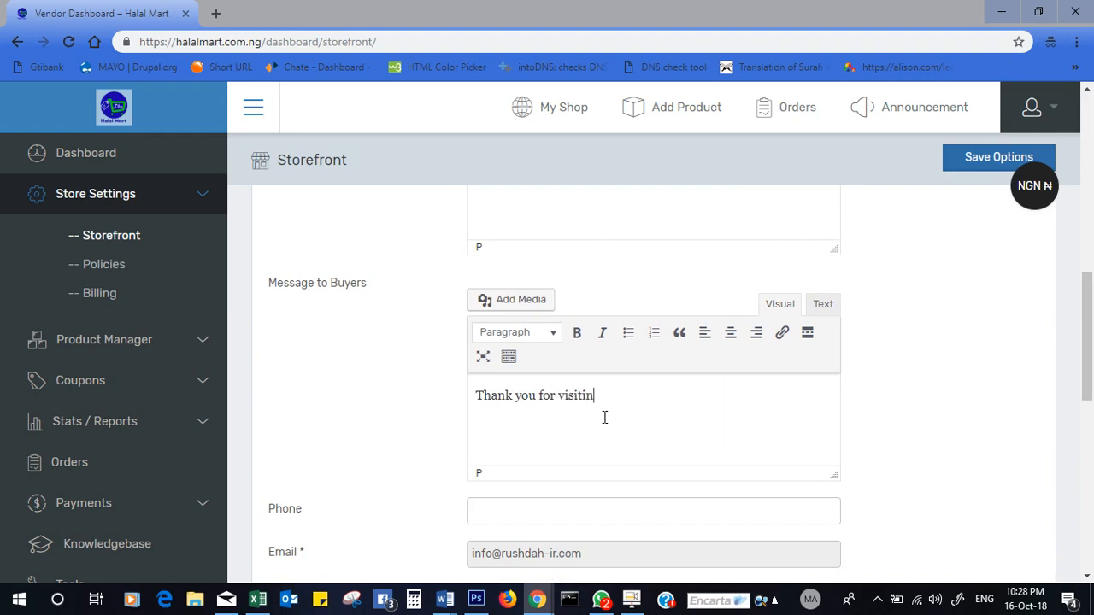
pyautogui.write('g my')
pyautogui.write(' store. W')
pyautogui.click(621, 394)
pyautogui.press('BackSpace')
pyautogui.press('BackSpace')
pyautogui.write('our')
pyautogui.write('hoe')
pyautogui.write('ope yo')
pyautogui.write('u make a good')
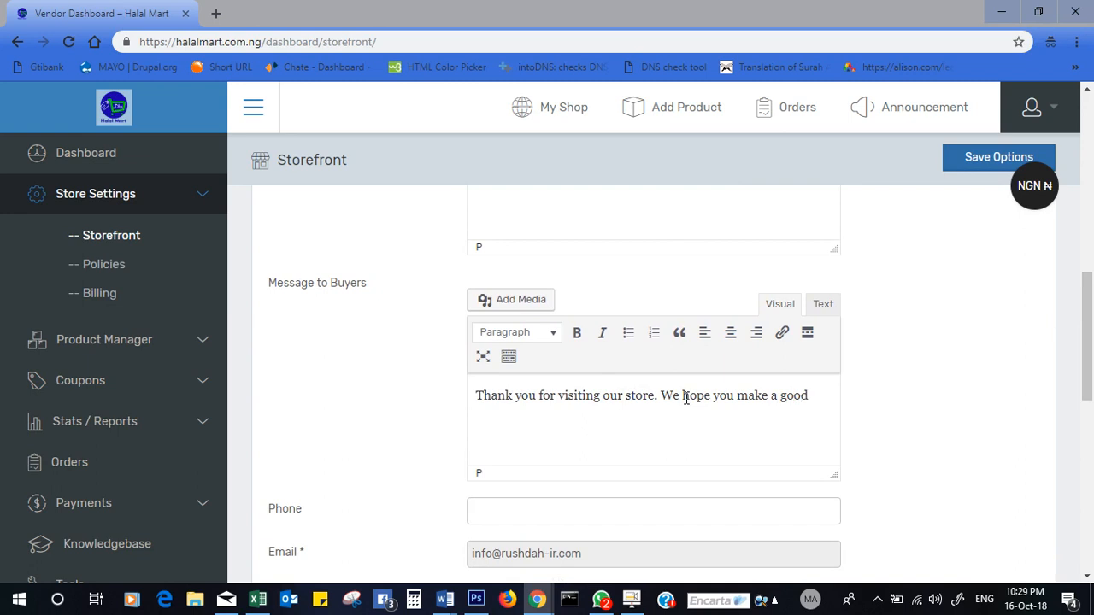
pyautogui.write('buying experience.')
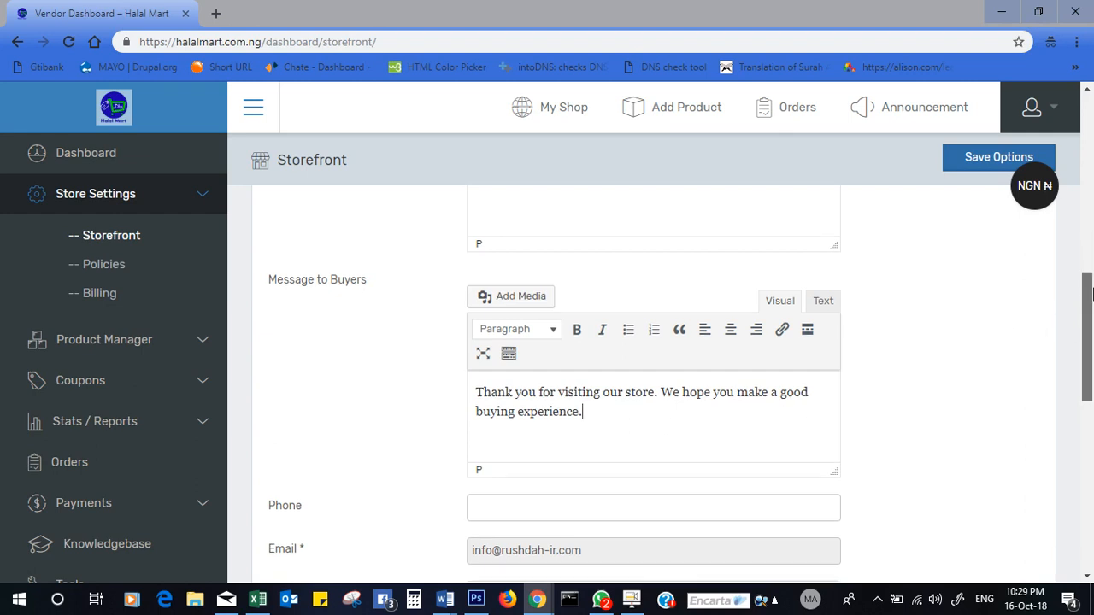
pyautogui.moveTo(1091, 290); pyautogui.dragTo(1090, 360)
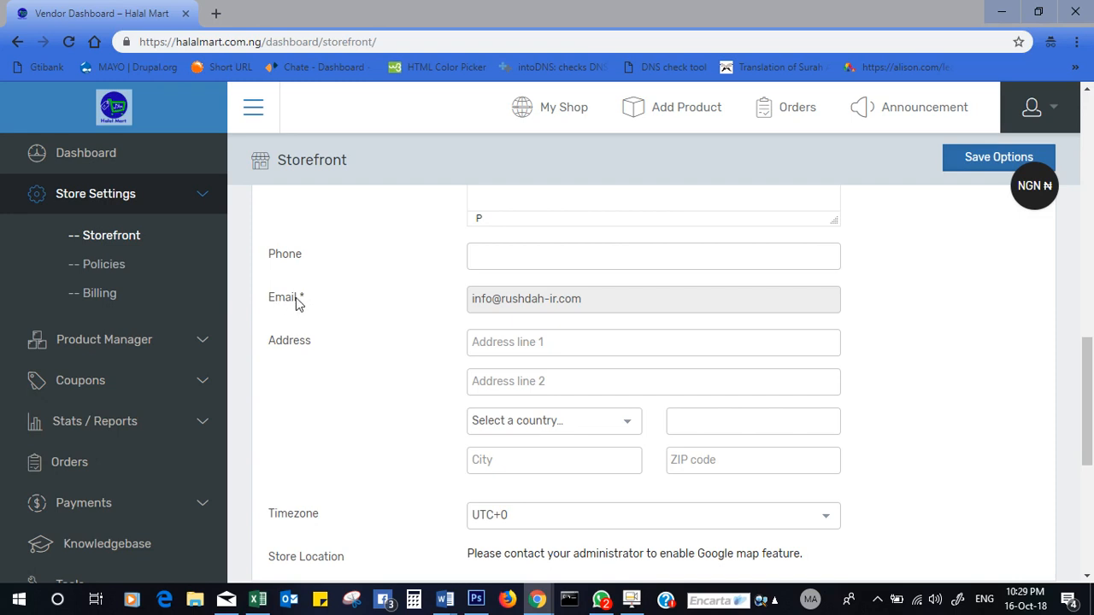
pyautogui.moveTo(315, 296); pyautogui.dragTo(268, 300)
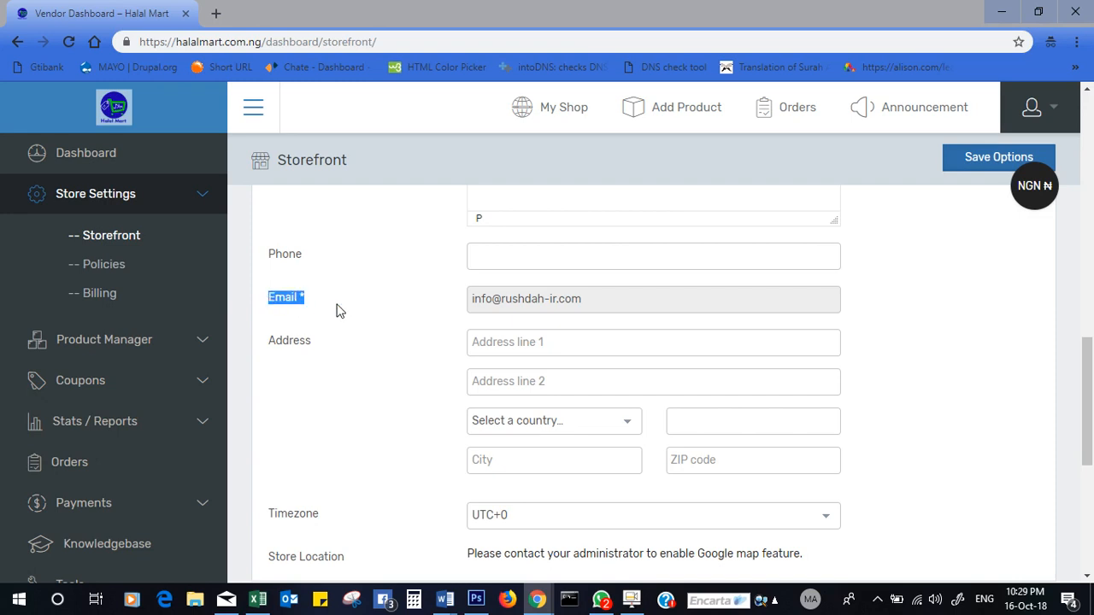
pyautogui.click(305, 303)
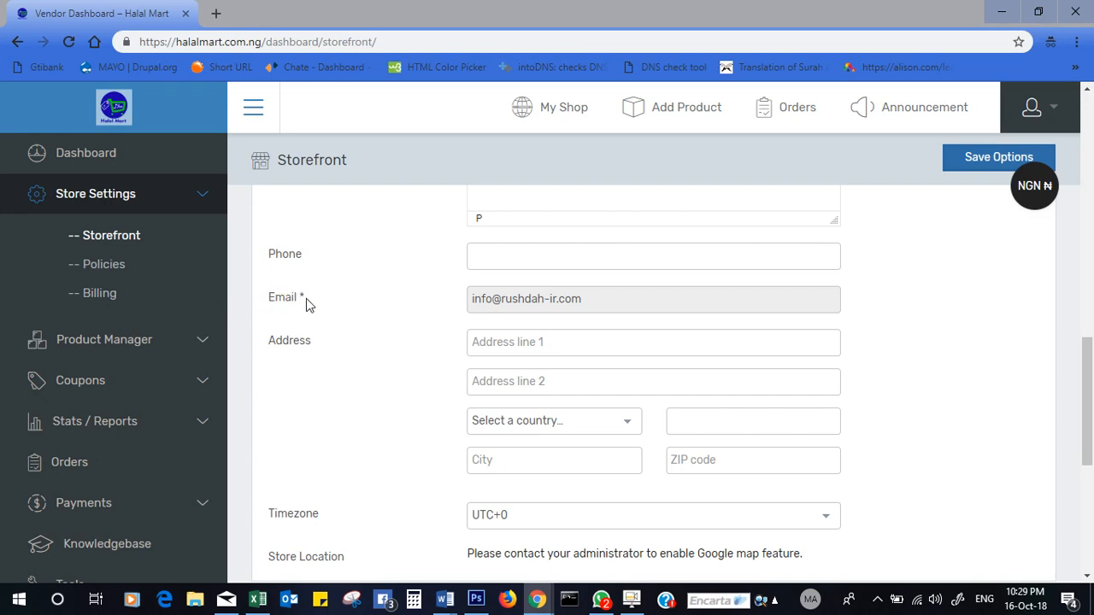
pyautogui.click(547, 301)
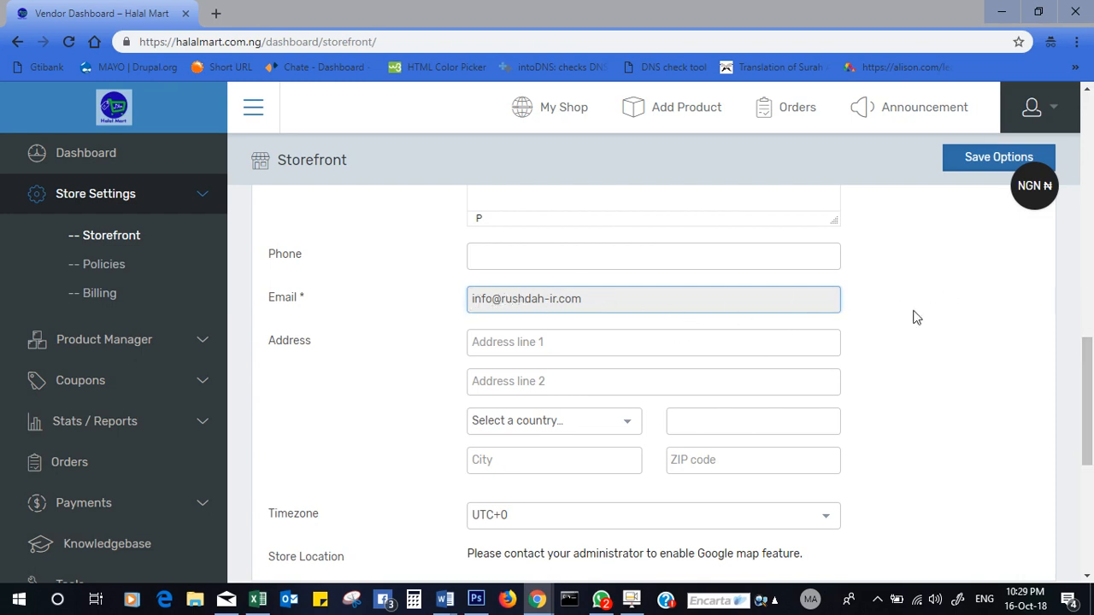
pyautogui.moveTo(1091, 378)
pyautogui.mouseDown()
pyautogui.moveTo(1091, 431)
pyautogui.moveTo(1091, 396)
pyautogui.mouseUp()
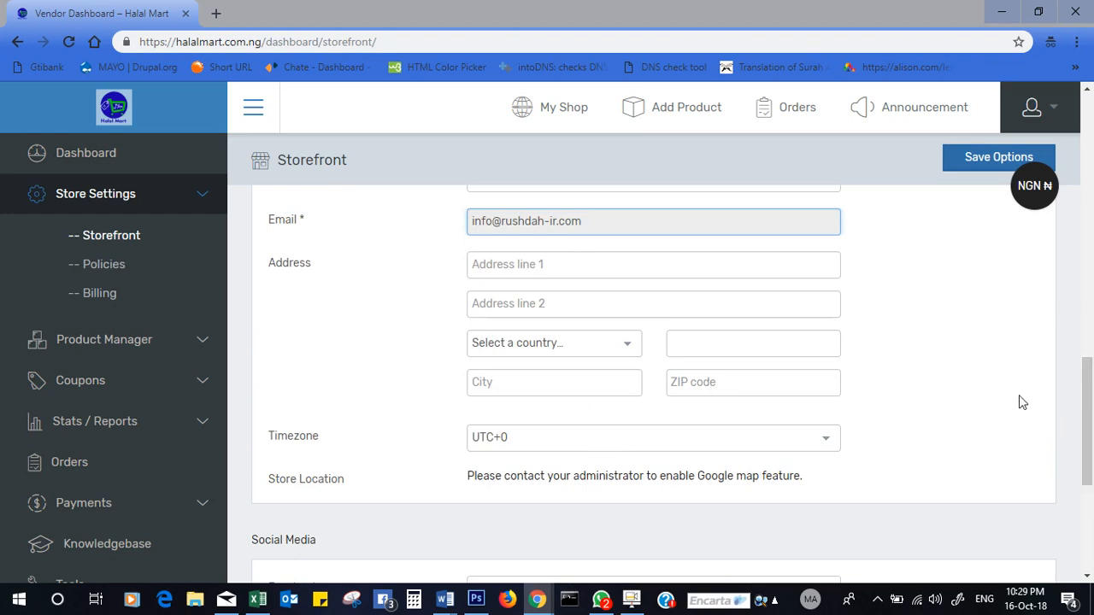
pyautogui.moveTo(1090, 389); pyautogui.dragTo(1090, 467)
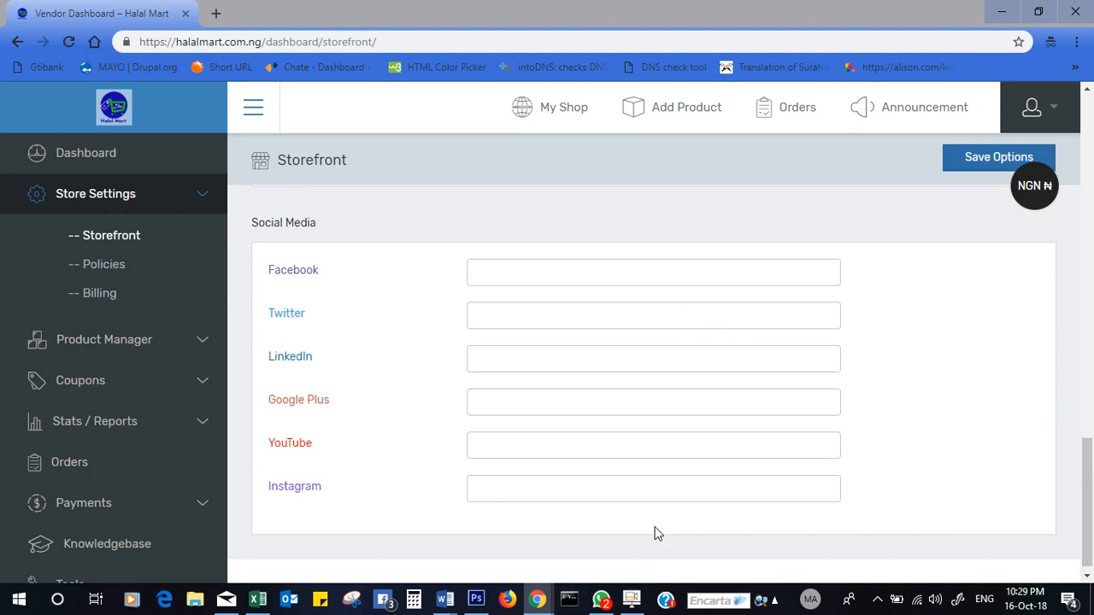
pyautogui.click(577, 281)
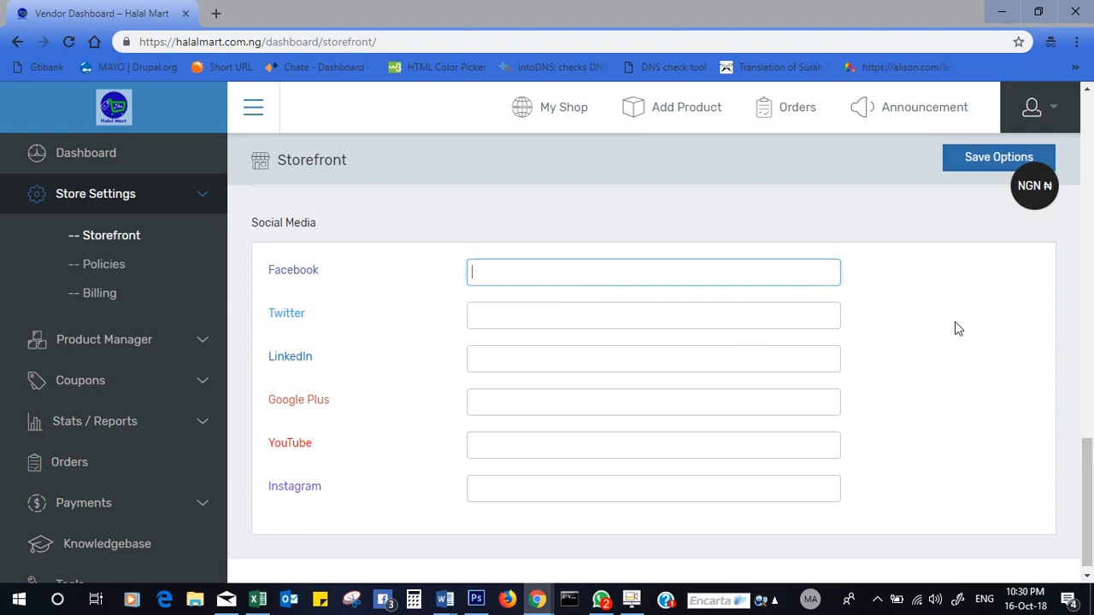
pyautogui.moveTo(1086, 504); pyautogui.dragTo(1091, 132)
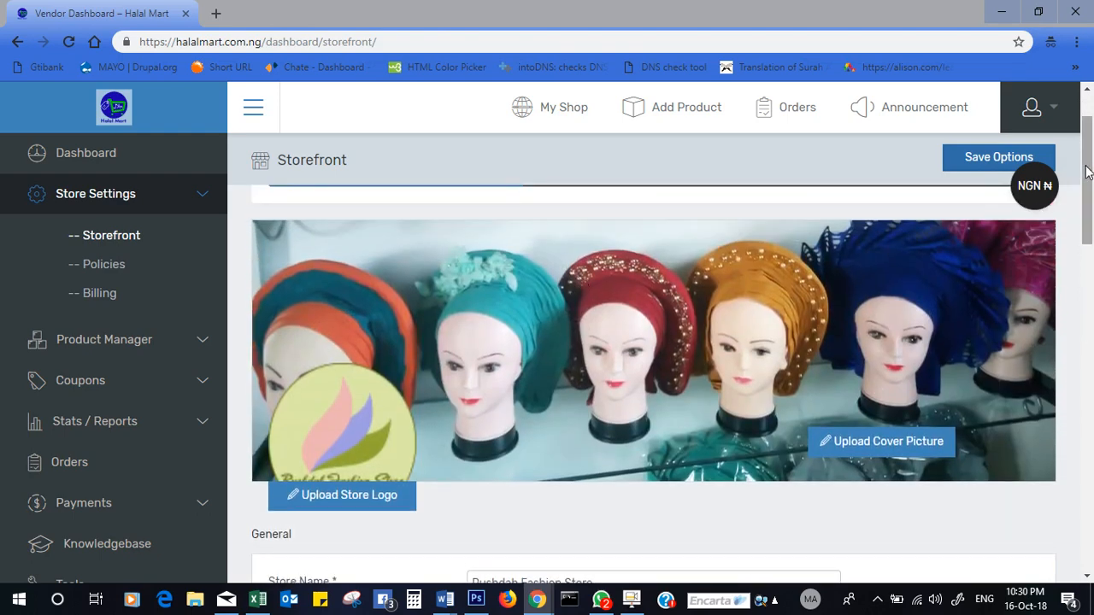
# - Save the storefront options and move on to the Billing settings
pyautogui.moveTo(1088, 171); pyautogui.dragTo(1088, 137)
pyautogui.click(979, 163)
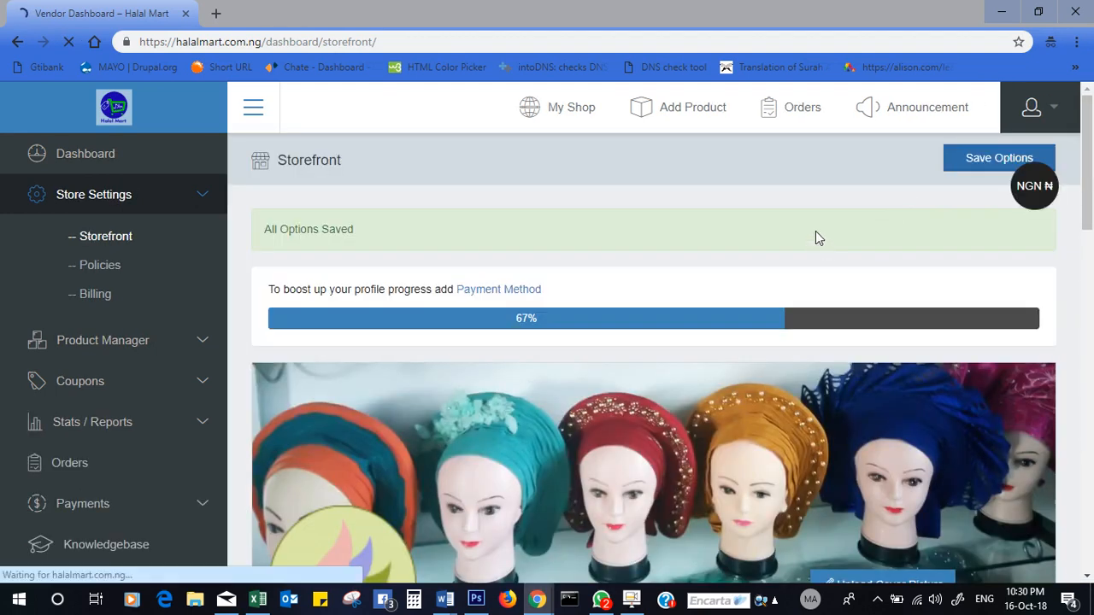
pyautogui.click(99, 297)
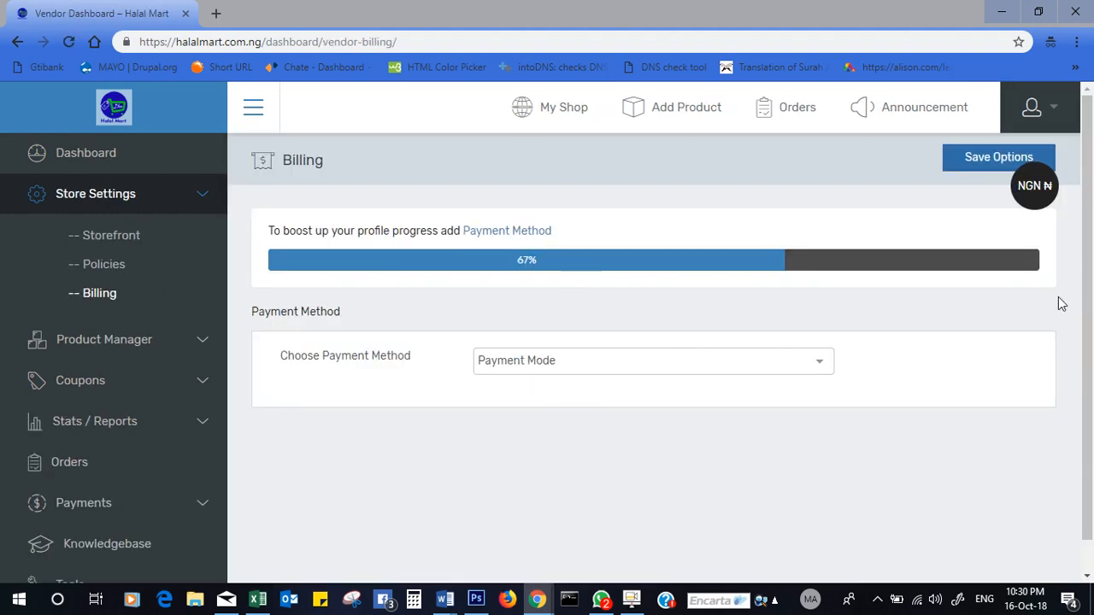
# - Choose Direct Bank as the payment method, keeping Current as the account type
pyautogui.click(757, 364)
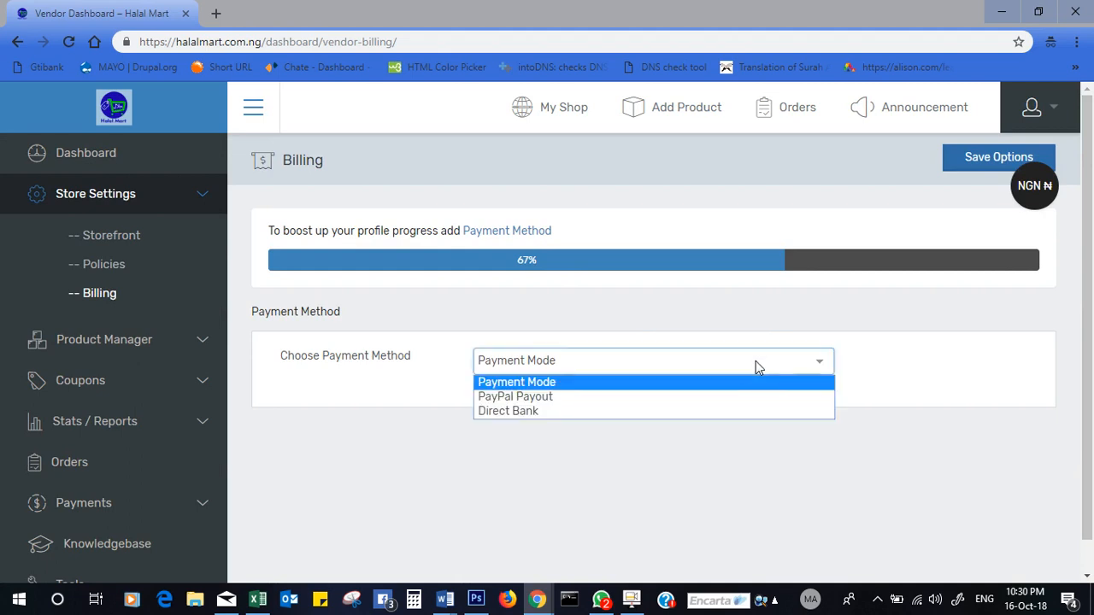
pyautogui.click(575, 413)
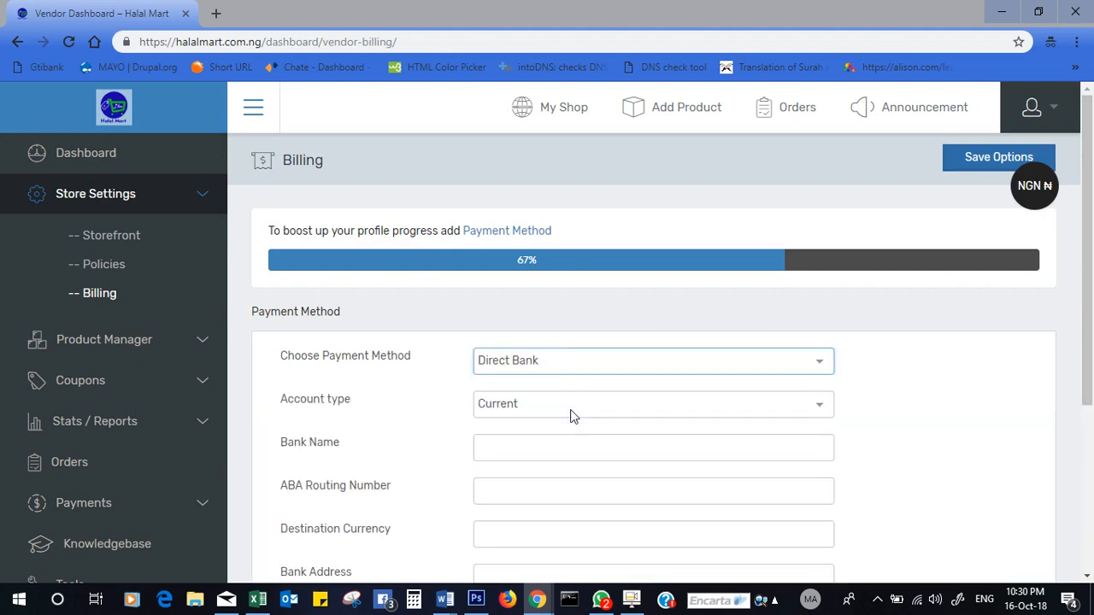
pyautogui.click(598, 374)
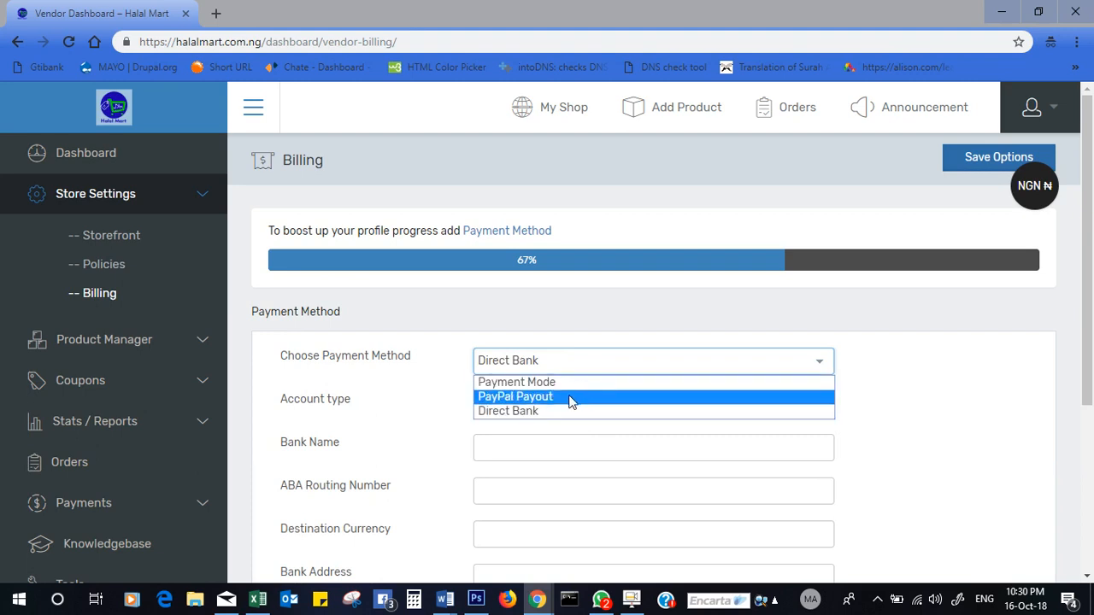
pyautogui.click(570, 397)
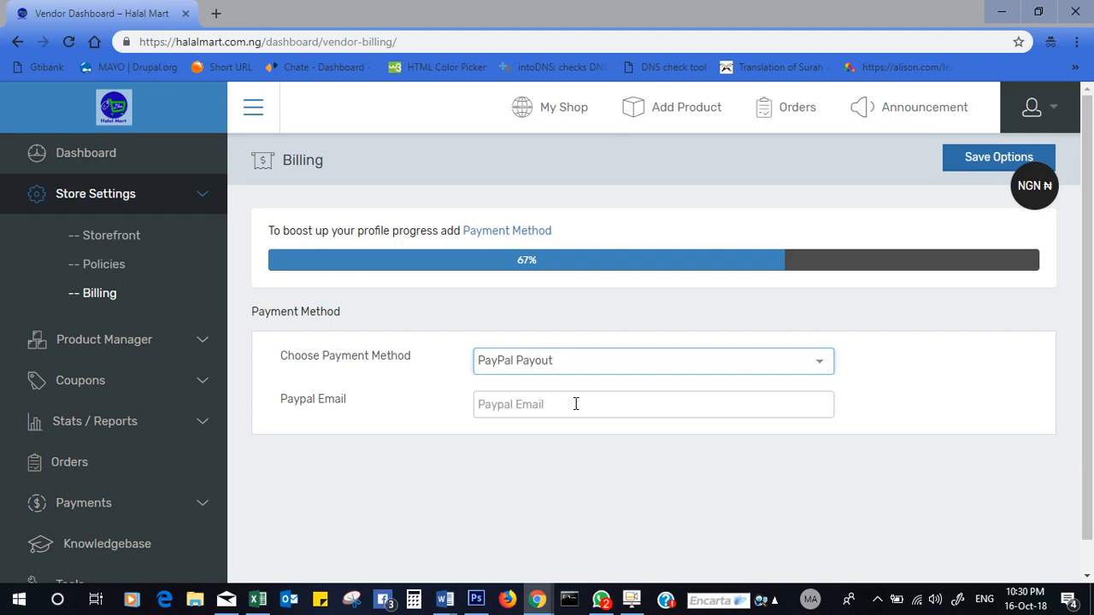
pyautogui.click(579, 363)
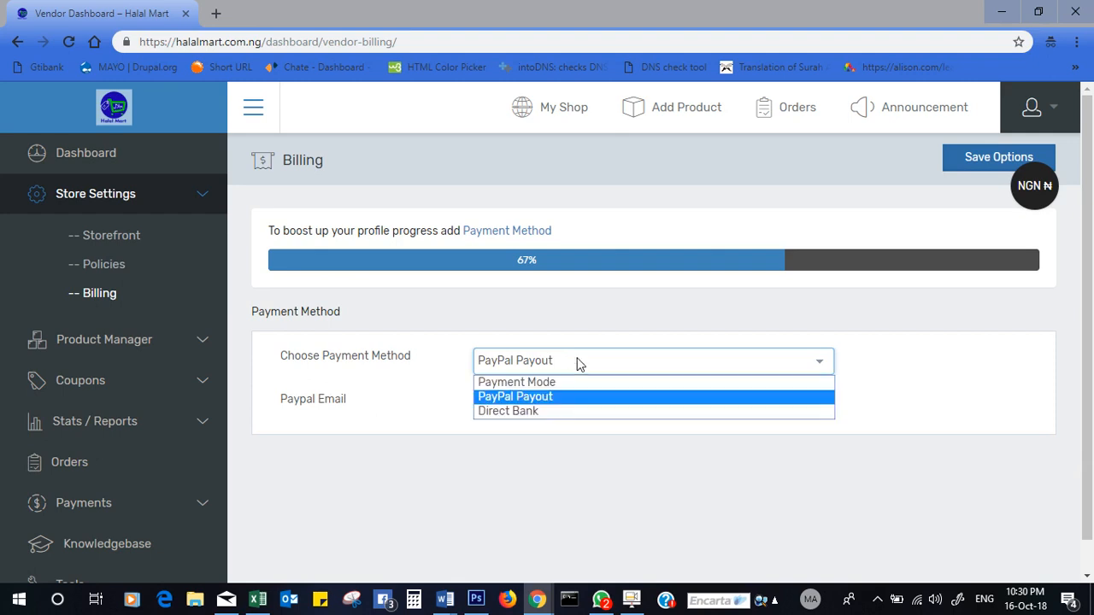
pyautogui.click(545, 413)
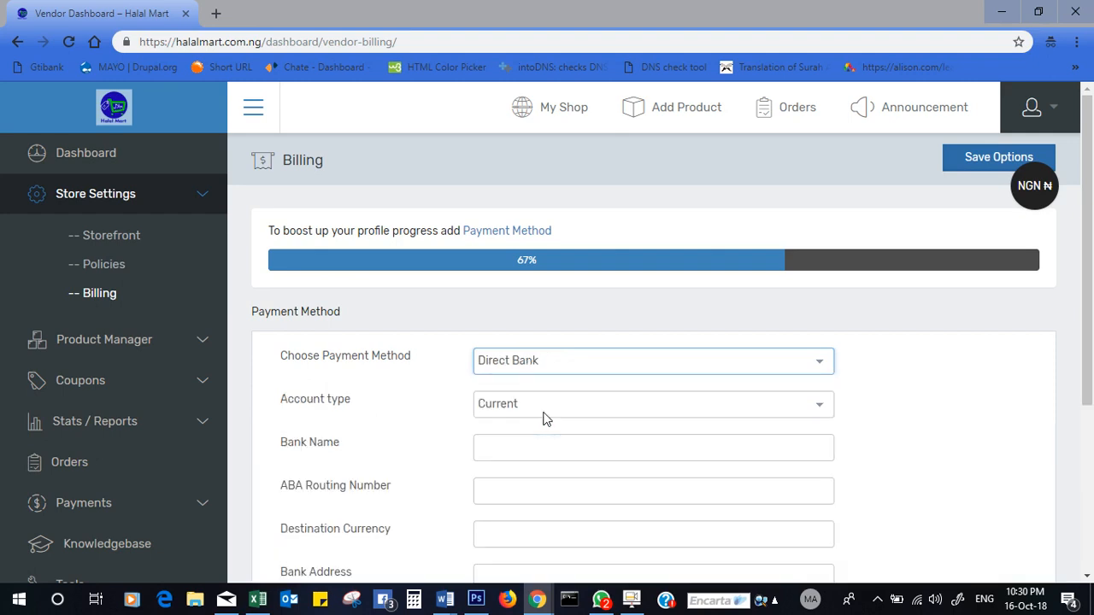
pyautogui.click(650, 414)
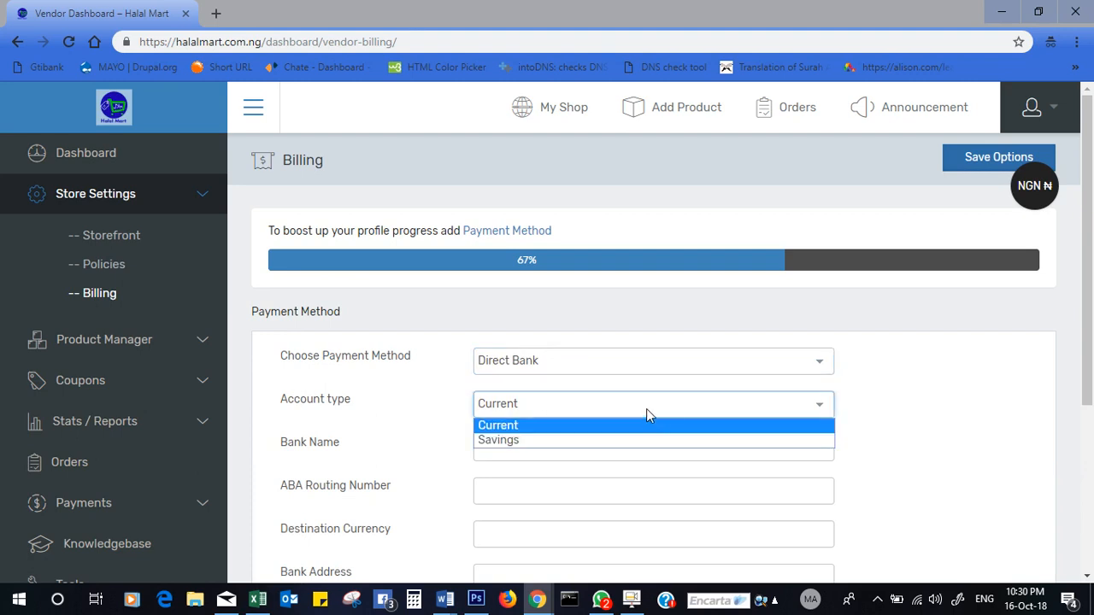
pyautogui.click(647, 413)
pyautogui.click(647, 414)
pyautogui.click(574, 427)
# - Enter 'Guaranty Trust Bank (GTB)' as the bank name
pyautogui.click(629, 455)
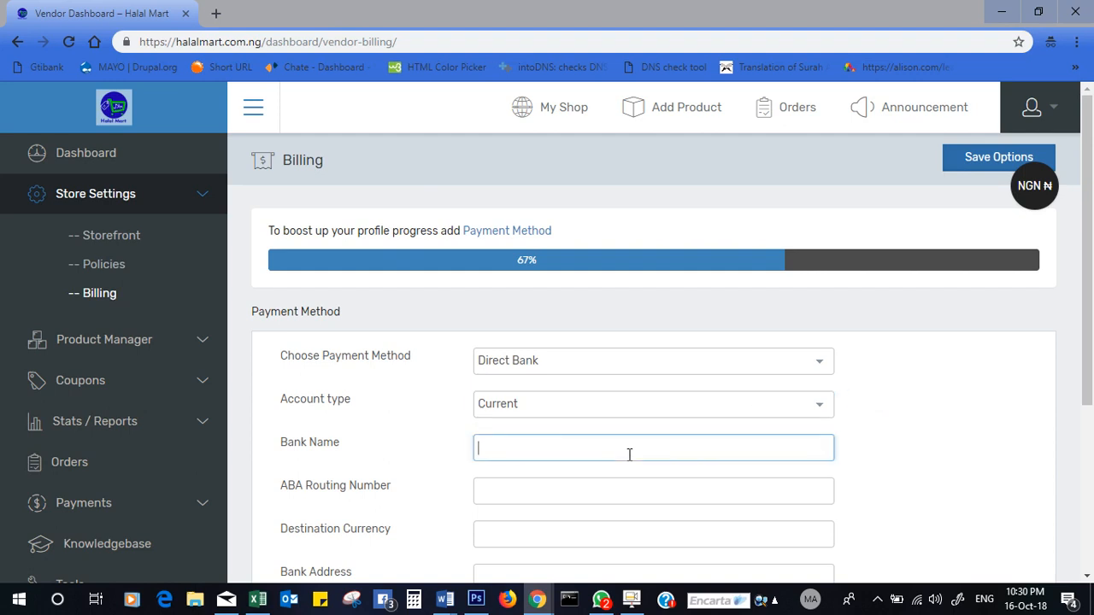
pyautogui.write('Guaranty Trustg B')
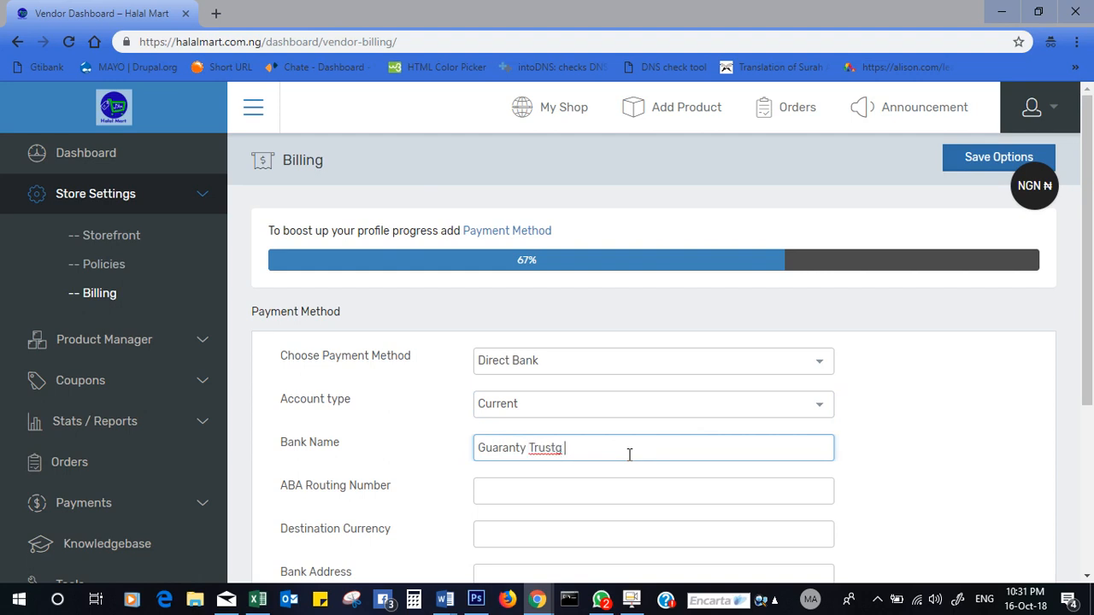
pyautogui.press('BackSpace')
pyautogui.press('BackSpace')
pyautogui.press('BackSpace')
pyautogui.write('Bank (GTB)')
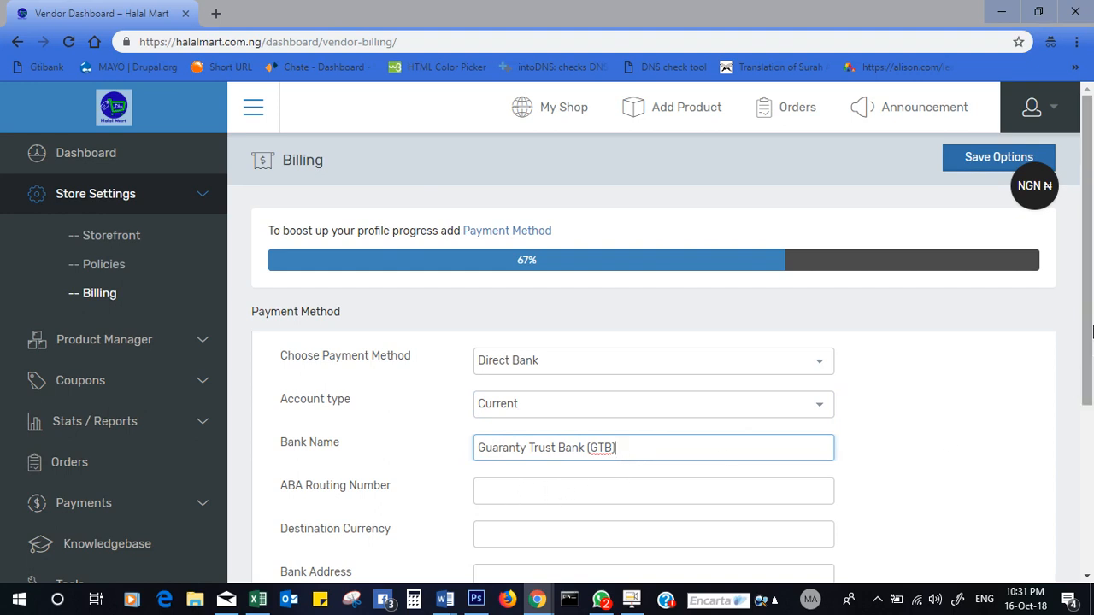
pyautogui.moveTo(1089, 331); pyautogui.dragTo(1090, 402)
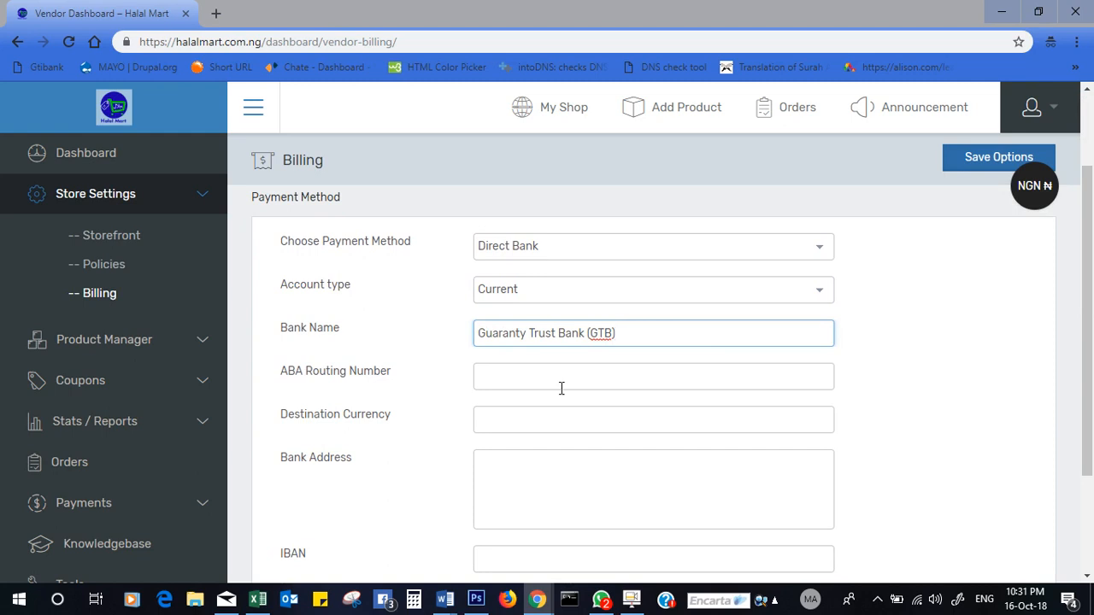
# - Set destination currency to Naira and bank address to Port Harcourt
pyautogui.click(531, 418)
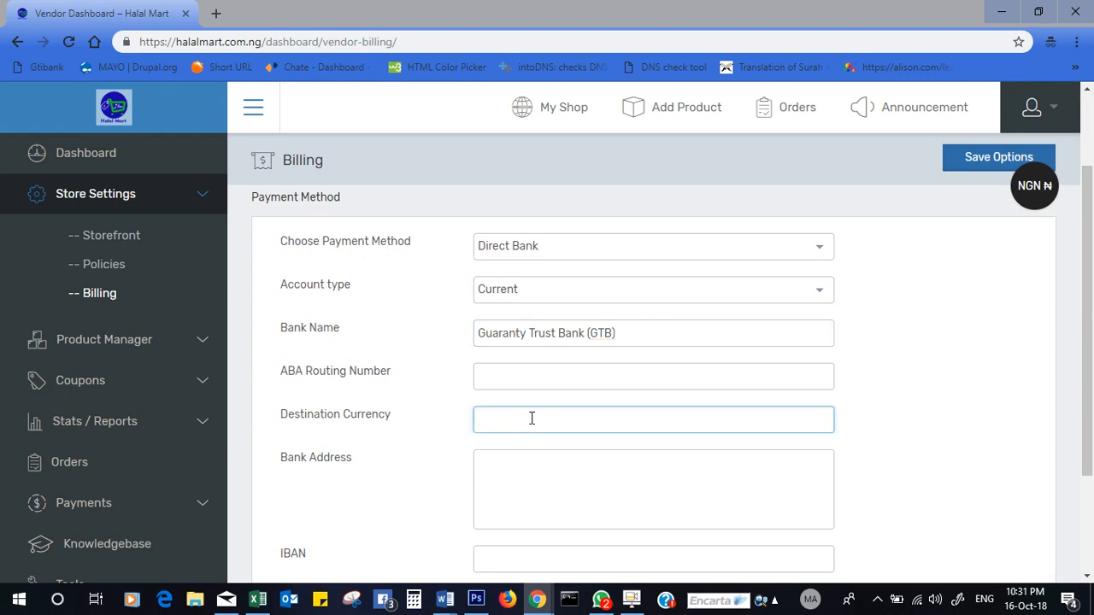
pyautogui.write('Naira')
pyautogui.click(521, 478)
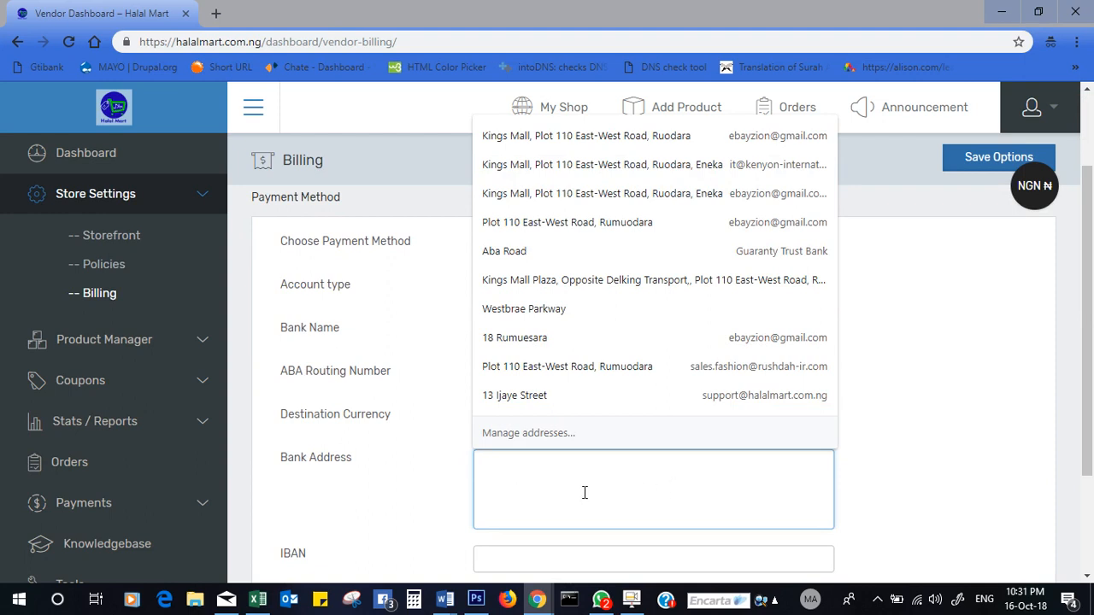
pyautogui.write('Port Harcourt')
pyautogui.click(946, 460)
pyautogui.moveTo(1091, 314); pyautogui.dragTo(1093, 407)
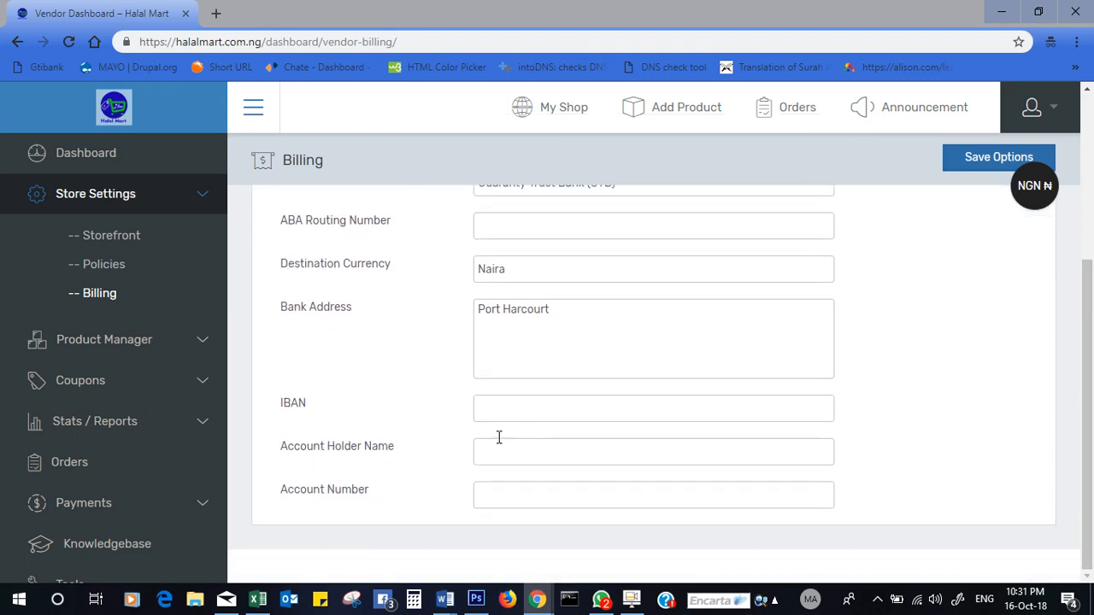
pyautogui.click(529, 409)
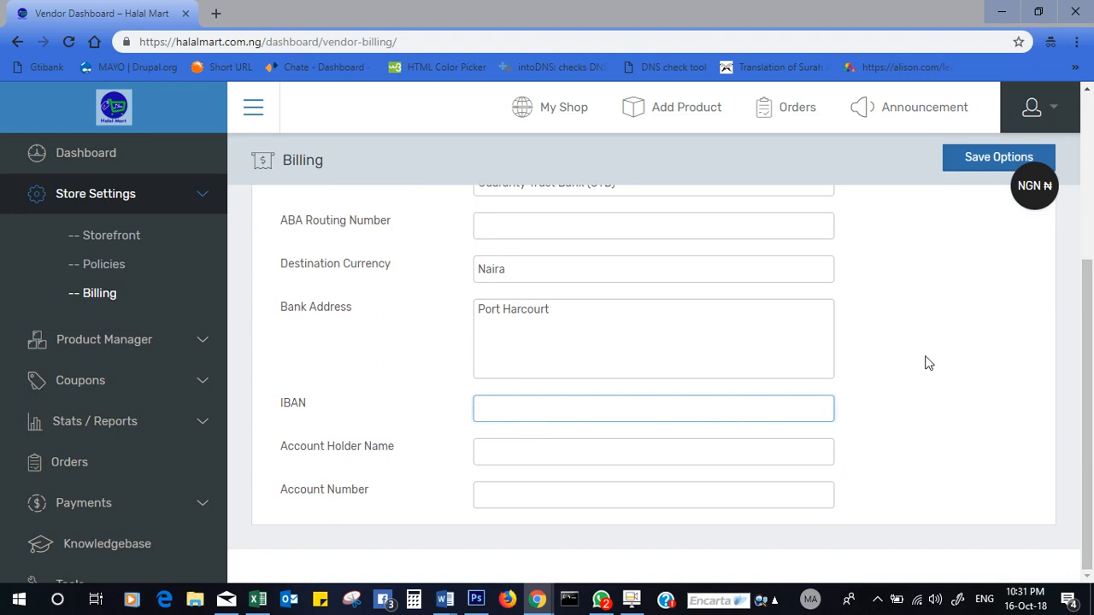
pyautogui.click(516, 238)
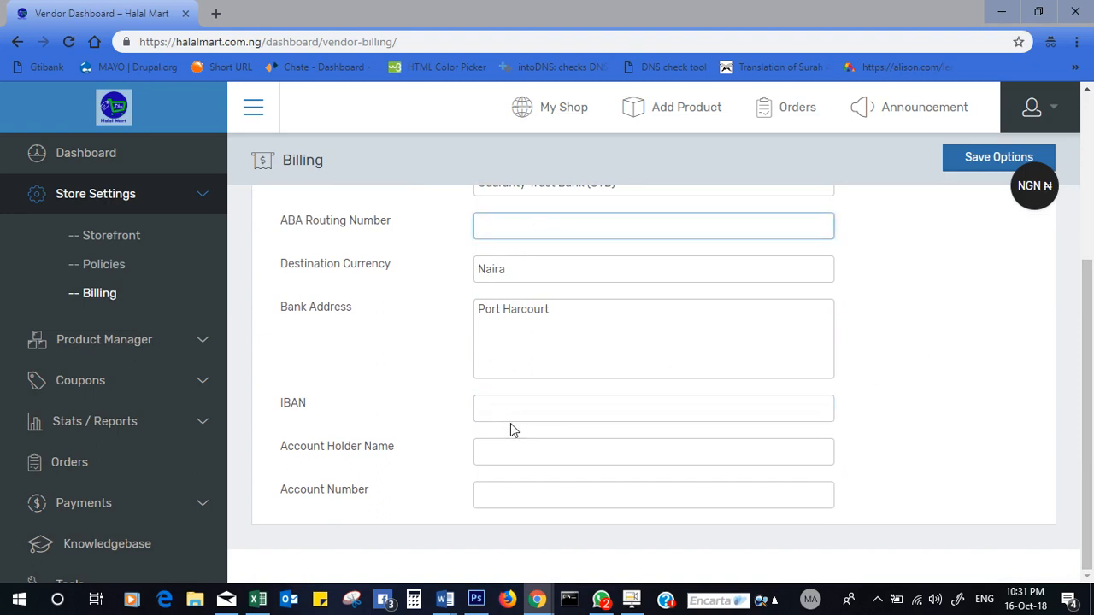
pyautogui.click(529, 457)
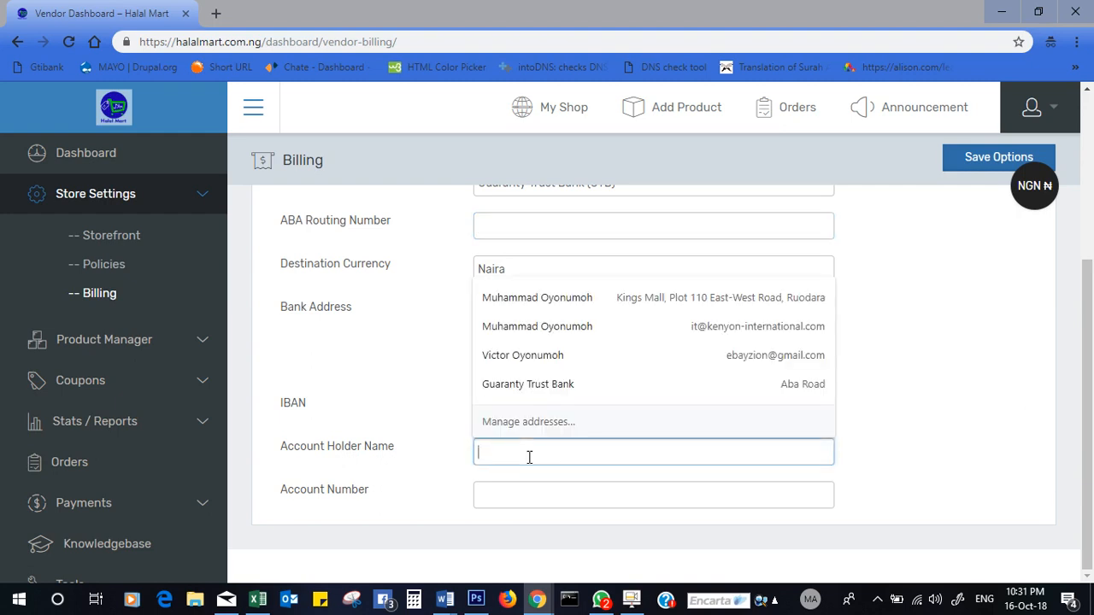
# - Fill in the account holder name and account number, then save the billing options
pyautogui.write('Ruda')
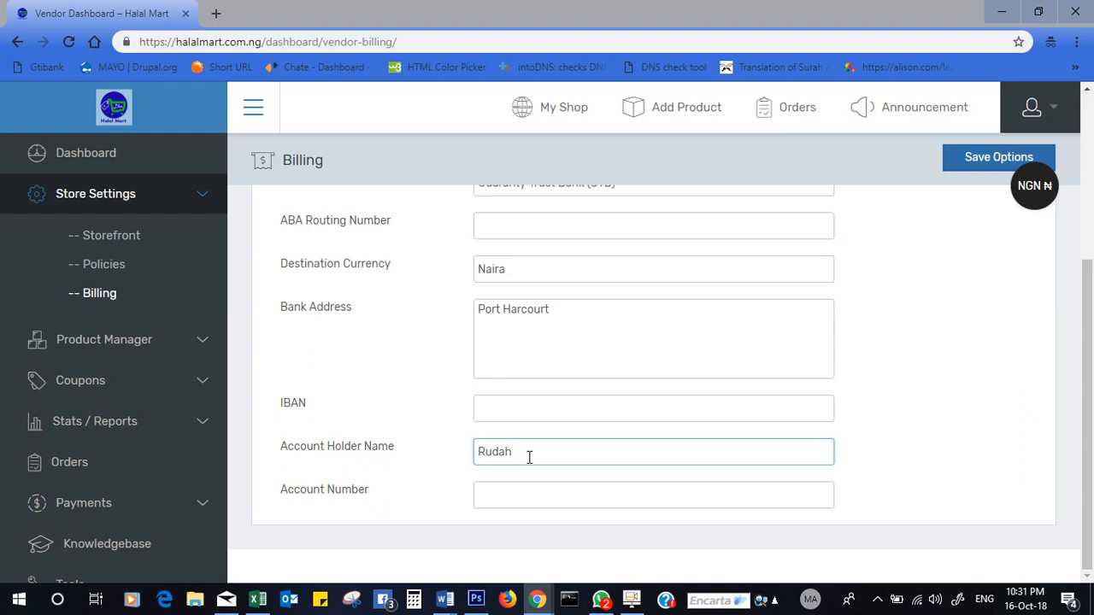
pyautogui.write('h')
pyautogui.press('BackSpace')
pyautogui.press('BackSpace')
pyautogui.press('BackSpace')
pyautogui.write('shdah Innovative Resources')
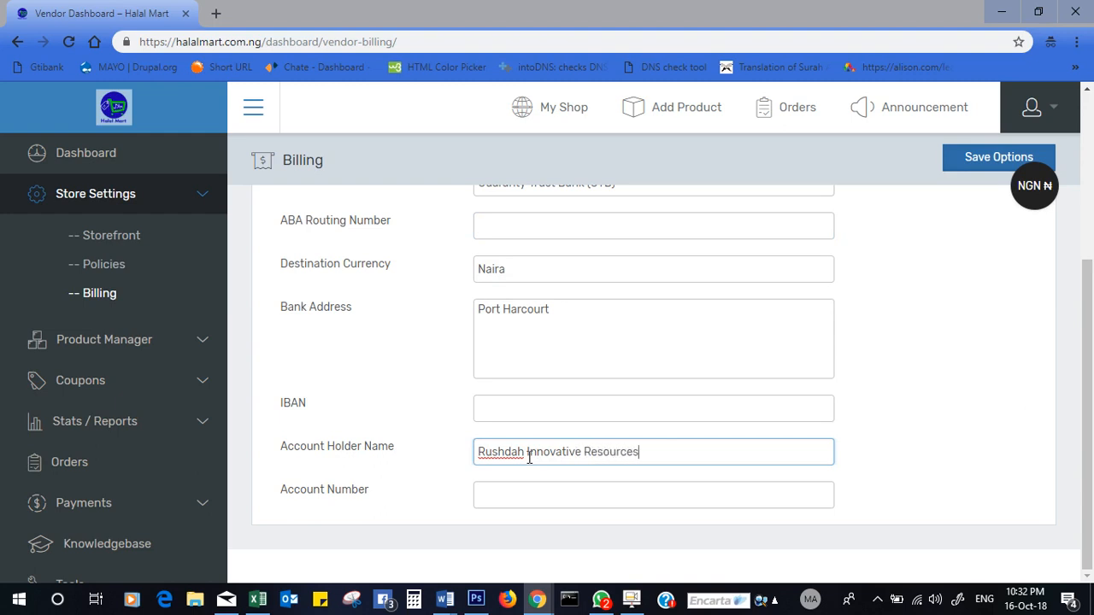
pyautogui.press('Tab')
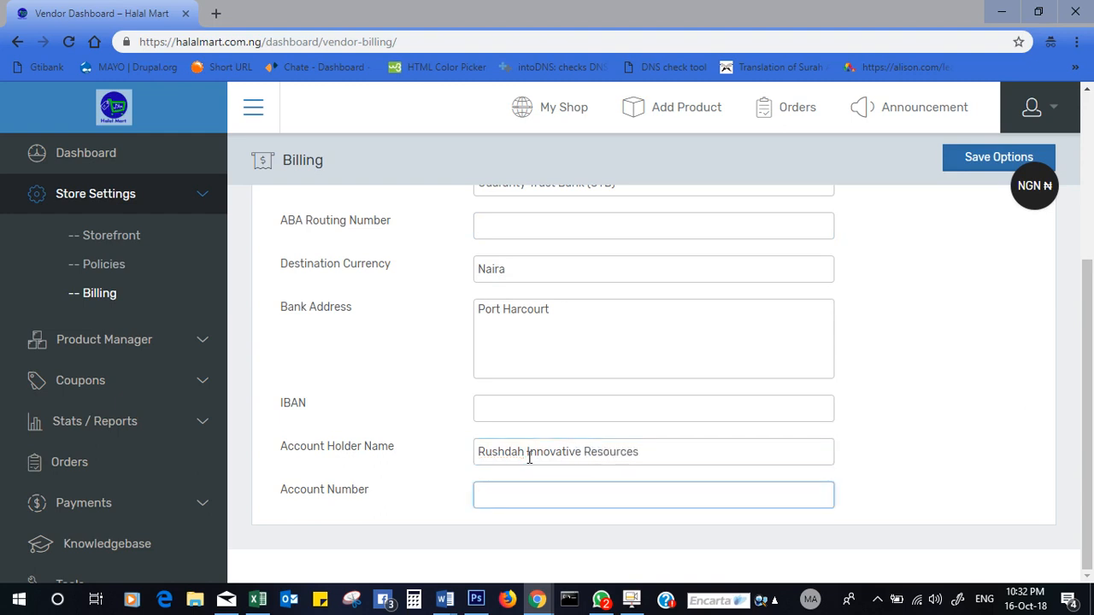
pyautogui.moveTo(1092, 395); pyautogui.dragTo(1087, 419)
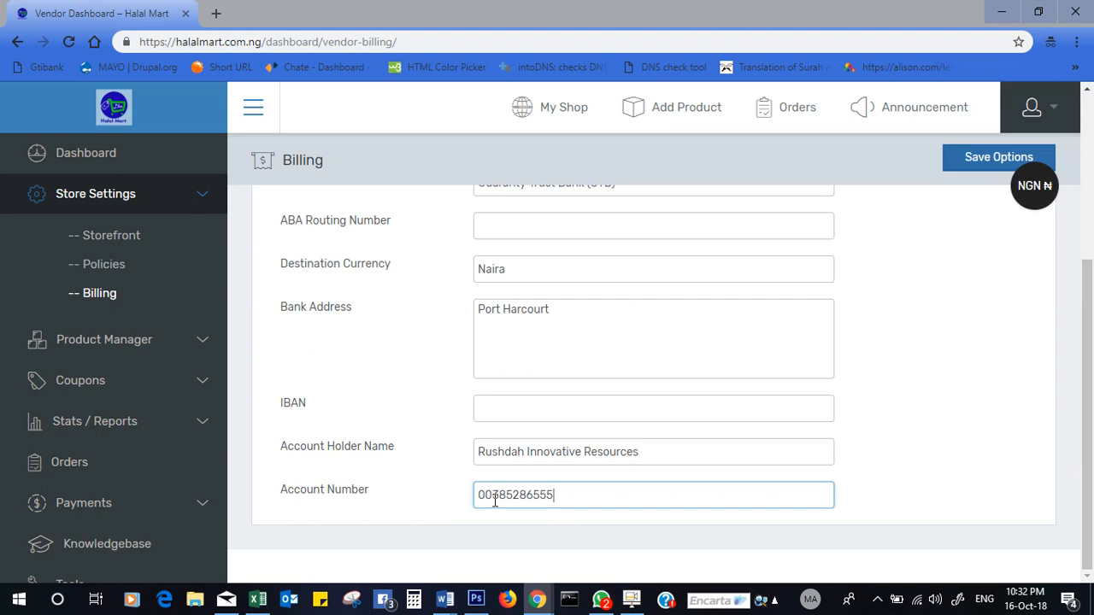
pyautogui.moveTo(1087, 410); pyautogui.dragTo(1092, 270)
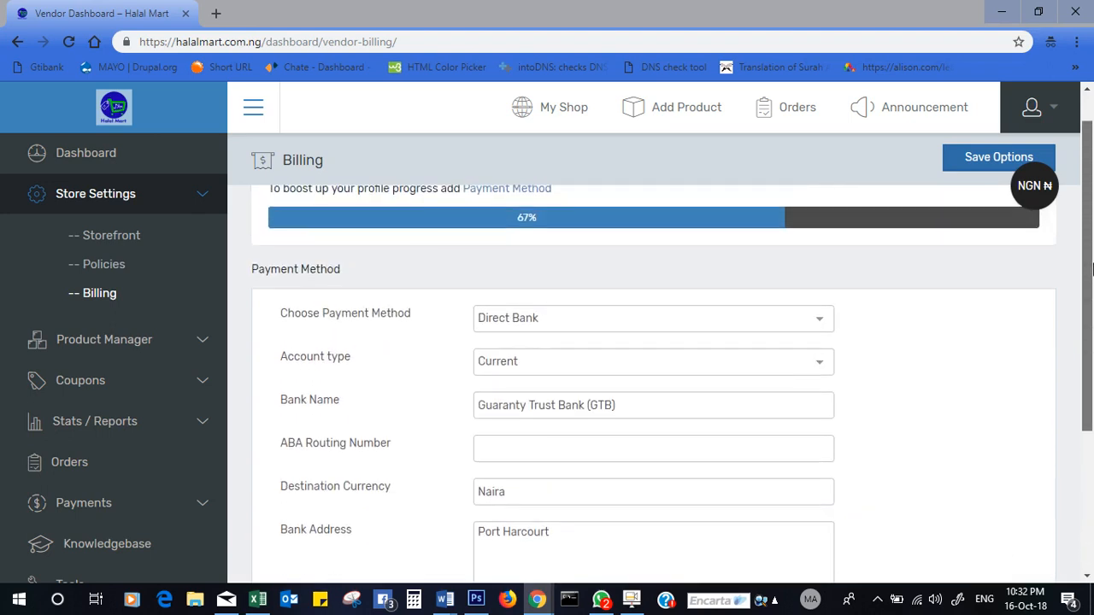
pyautogui.click(959, 155)
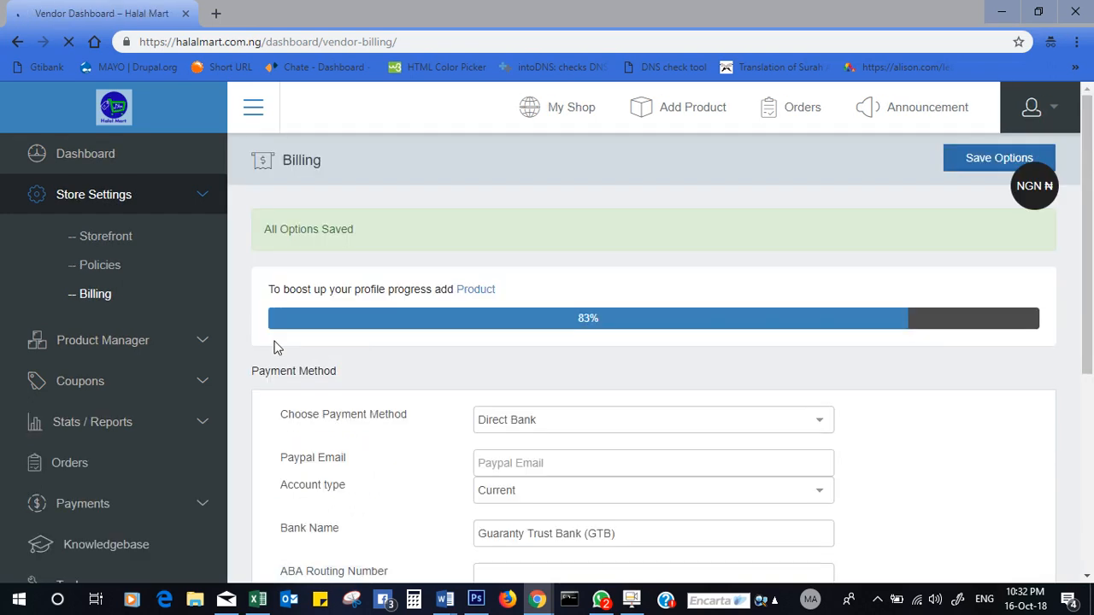
# - On the Policies page, draft a shipping policy saying the store does not ship to Asian countries
pyautogui.click(99, 270)
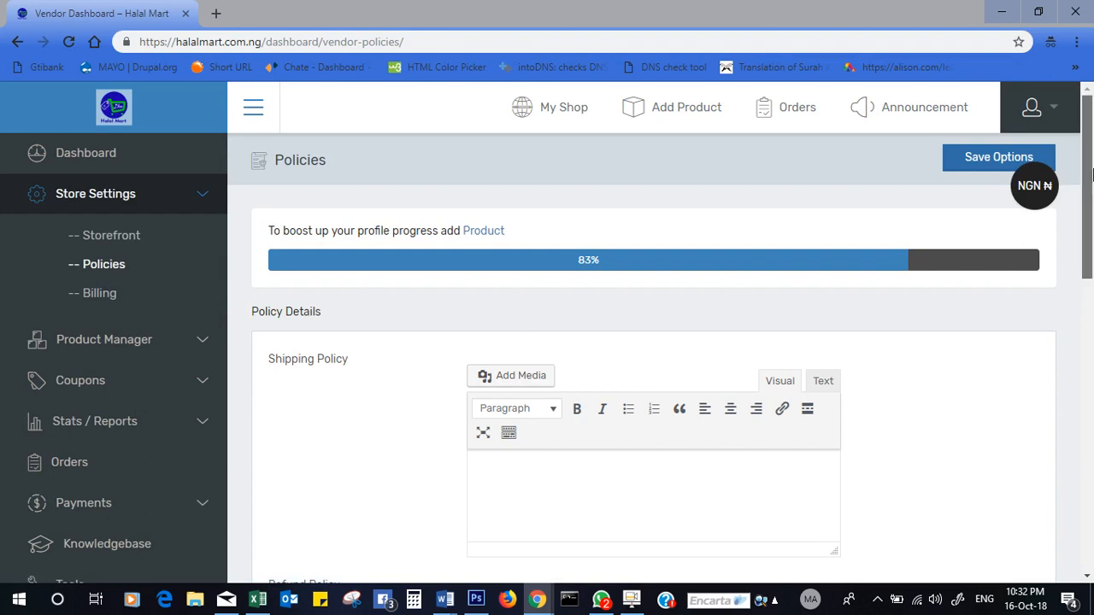
pyautogui.moveTo(1092, 174); pyautogui.dragTo(1092, 202)
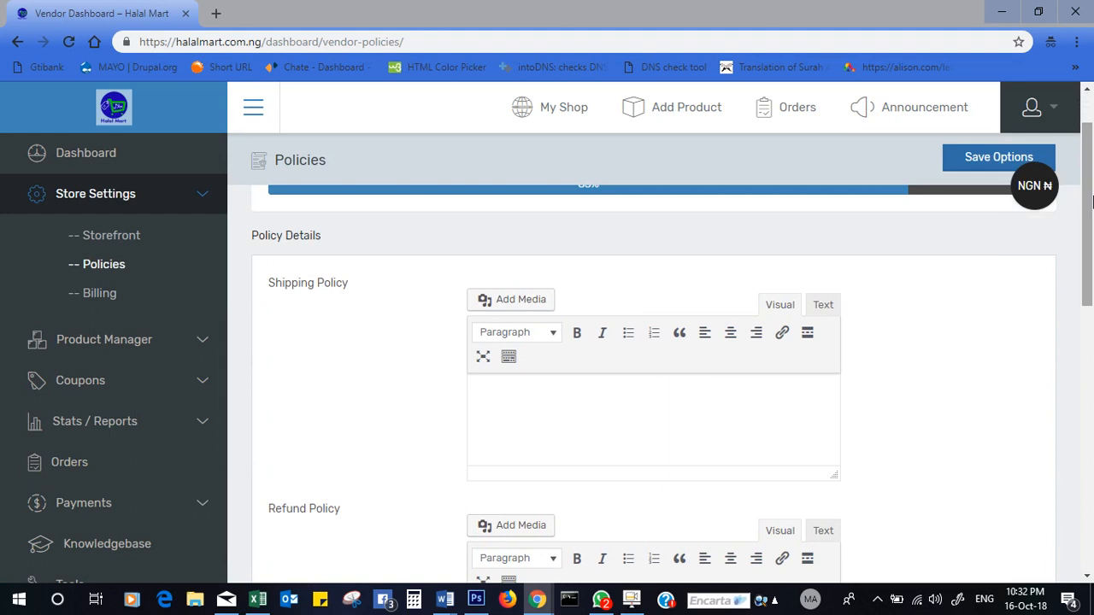
pyautogui.click(691, 415)
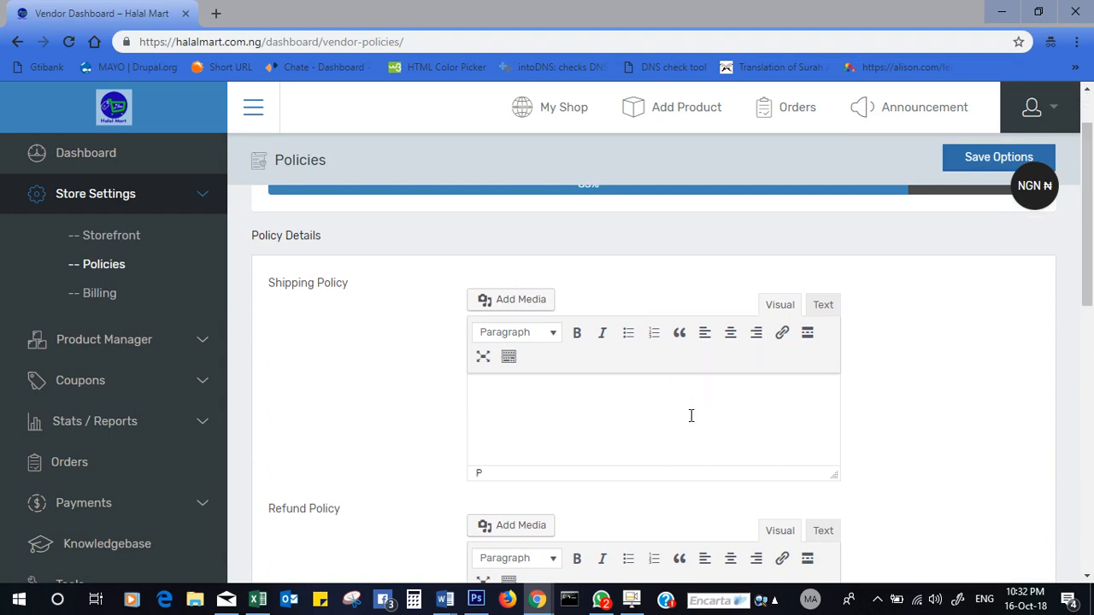
pyautogui.write('Please note that')
pyautogui.write('I do')
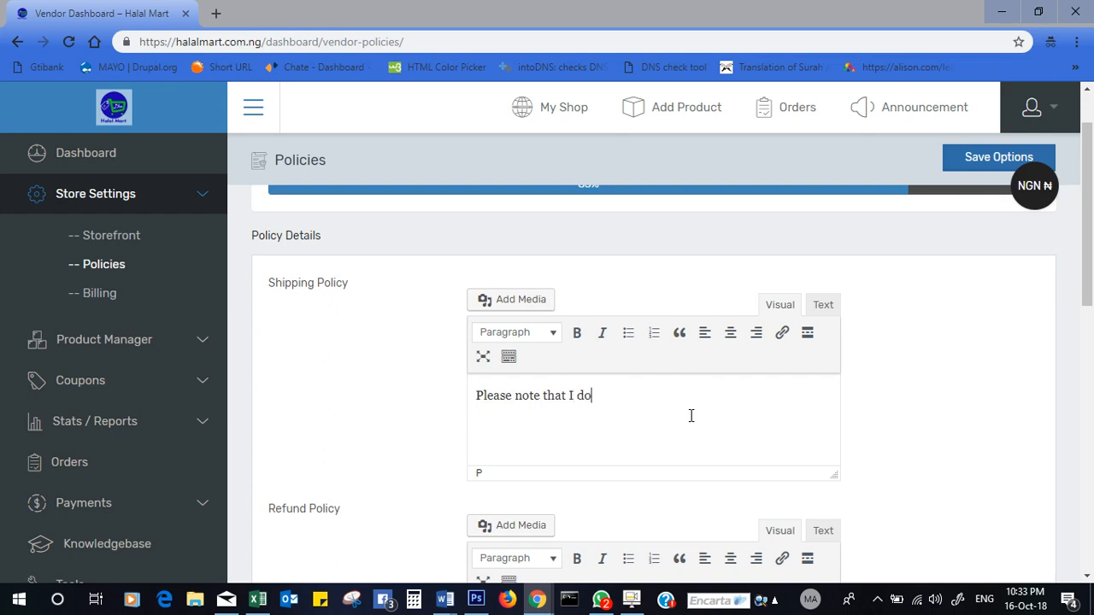
pyautogui.write(' not ship to Asian')
pyautogui.press('BackSpace')
pyautogui.press('BackSpace')
pyautogui.write('ian contries.')
pyautogui.press('BackSpace')
pyautogui.press('BackSpace')
pyautogui.press('BackSpace')
pyautogui.press('BackSpace')
pyautogui.press('BackSpace')
pyautogui.press('BackSpace')
pyautogui.press('BackSpace')
pyautogui.write('untries.')
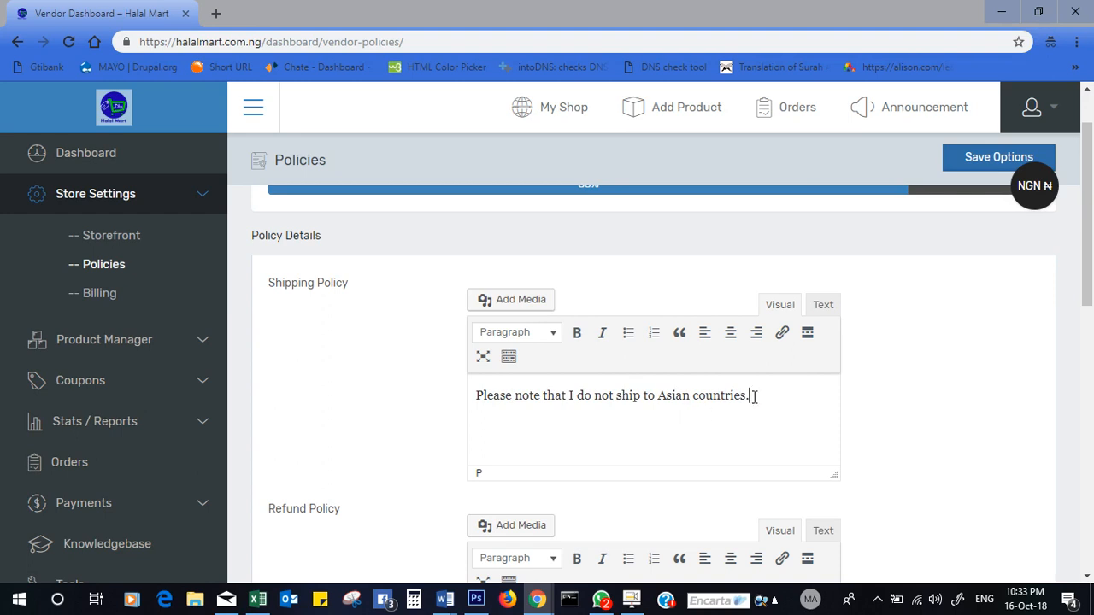
# - Delete the drafted shipping policy sentence, leaving the Shipping Policy empty
pyautogui.moveTo(752, 396); pyautogui.dragTo(472, 395)
pyautogui.press('BackSpace')
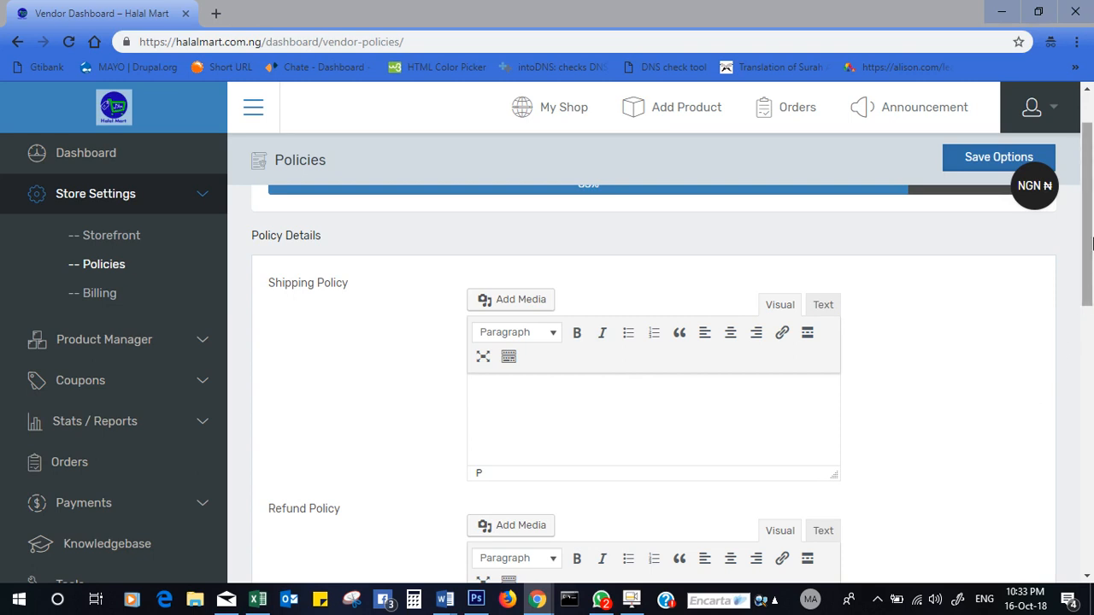
pyautogui.moveTo(1092, 245); pyautogui.dragTo(1092, 247)
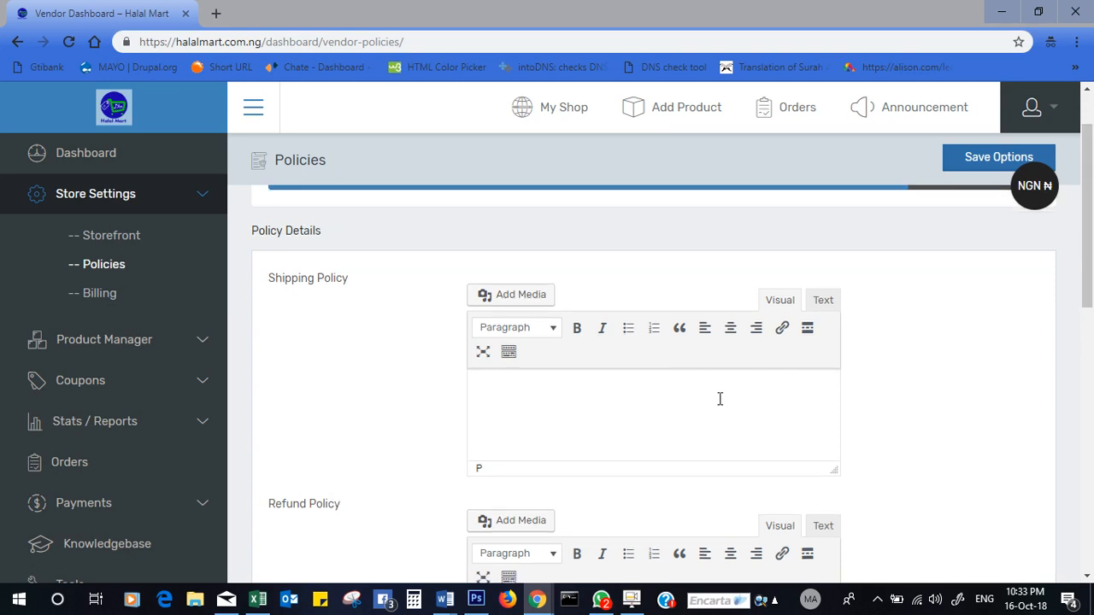
# - Scroll through the policy editors, leaving the cancellation policy empty
pyautogui.scroll(-1, 1092, 270)
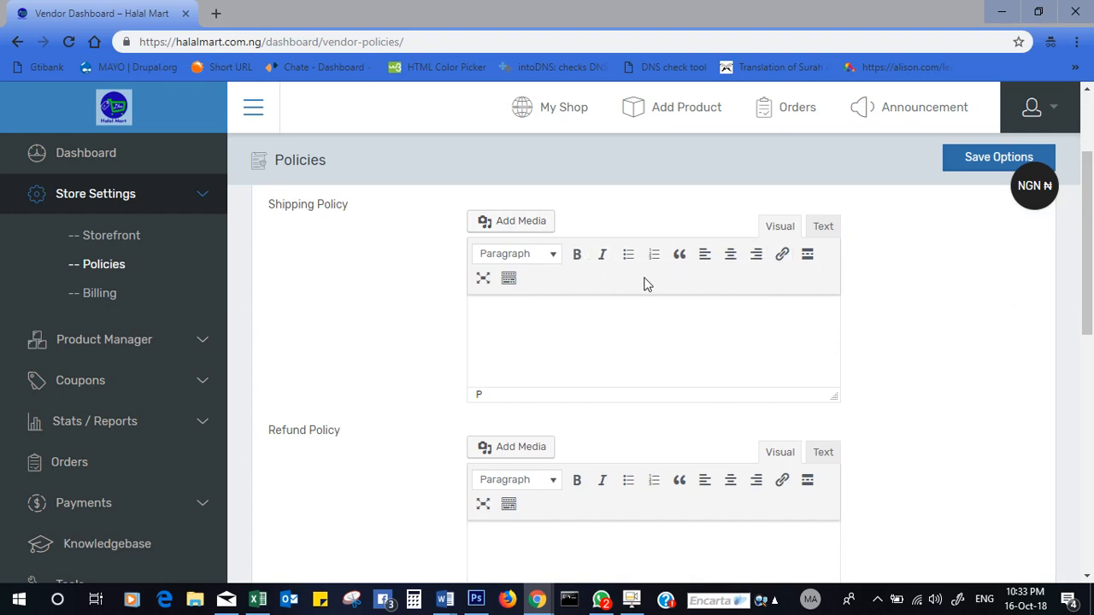
pyautogui.scroll(-2, 1092, 337)
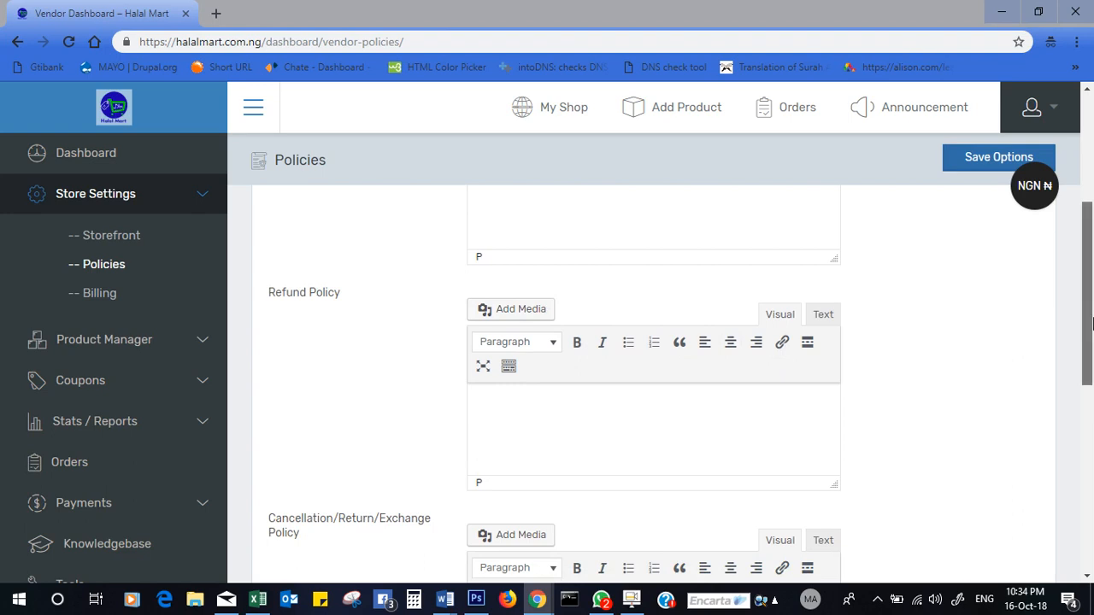
pyautogui.moveTo(1091, 322); pyautogui.dragTo(1089, 413)
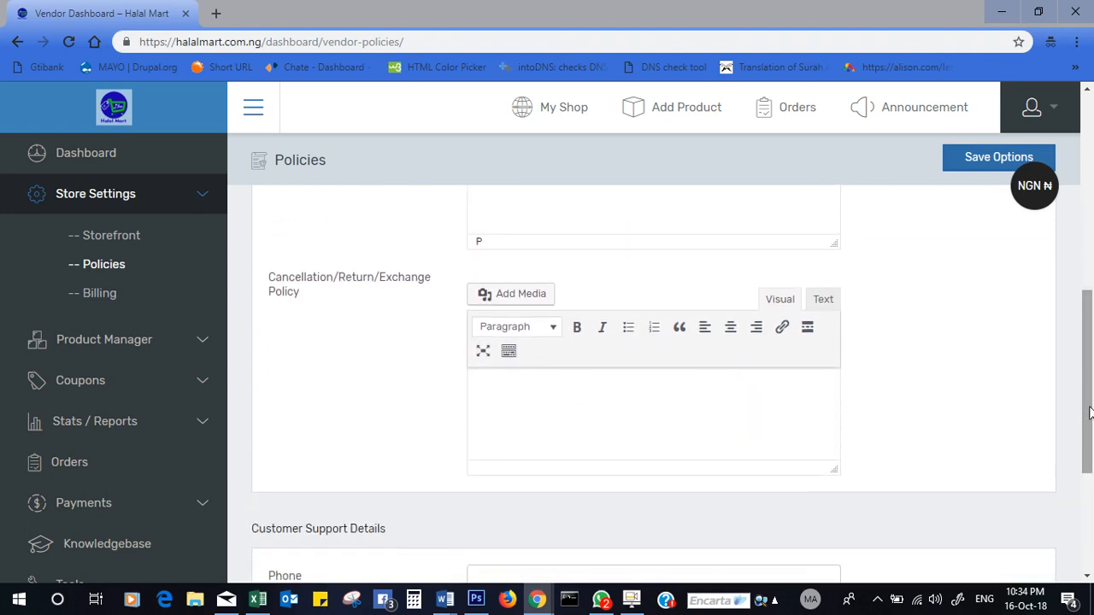
pyautogui.click(609, 423)
pyautogui.moveTo(1092, 382); pyautogui.dragTo(1092, 476)
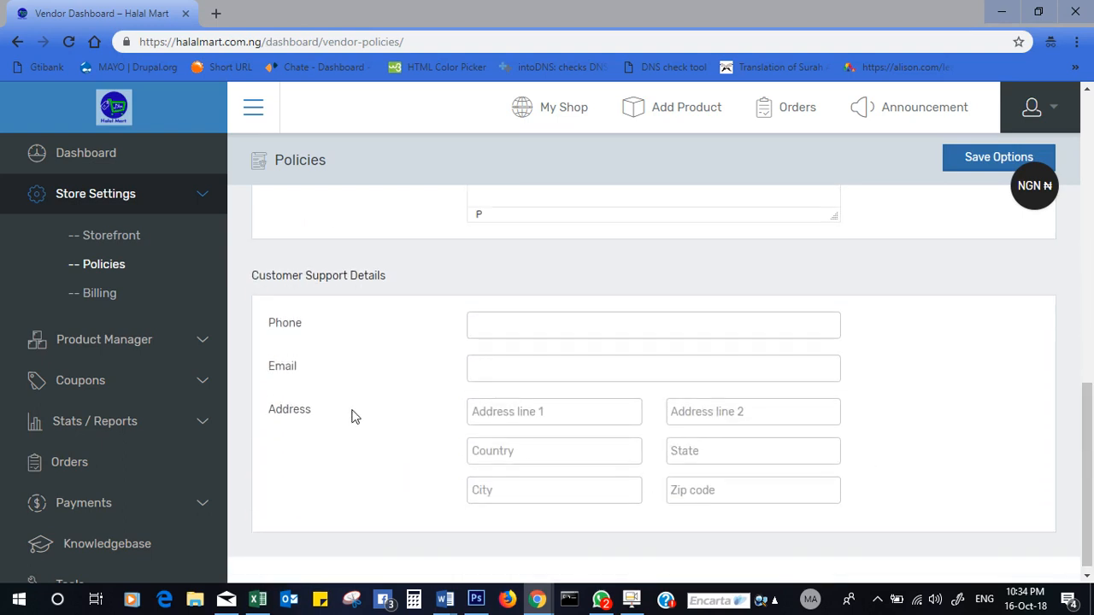
# - Leave the Customer Support phone, email and address blank and save the policy options
pyautogui.click(537, 326)
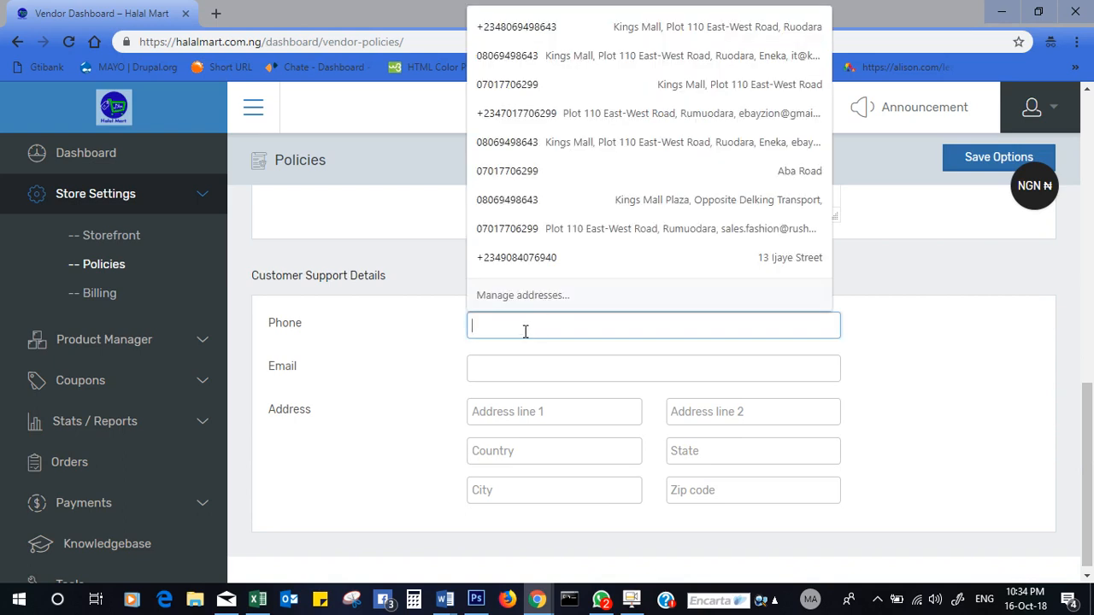
pyautogui.click(525, 368)
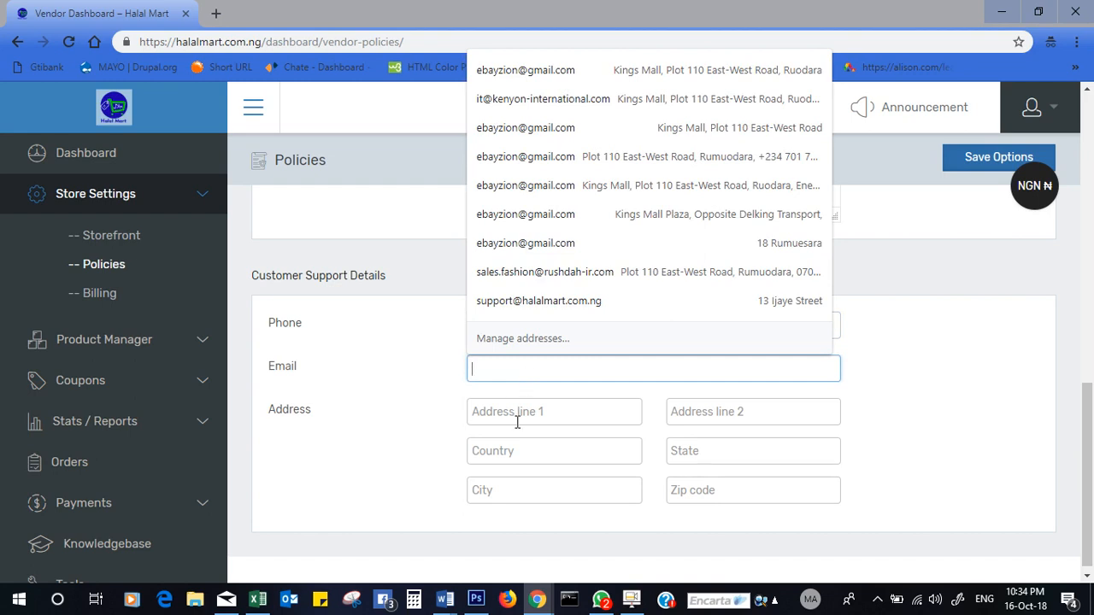
pyautogui.click(393, 502)
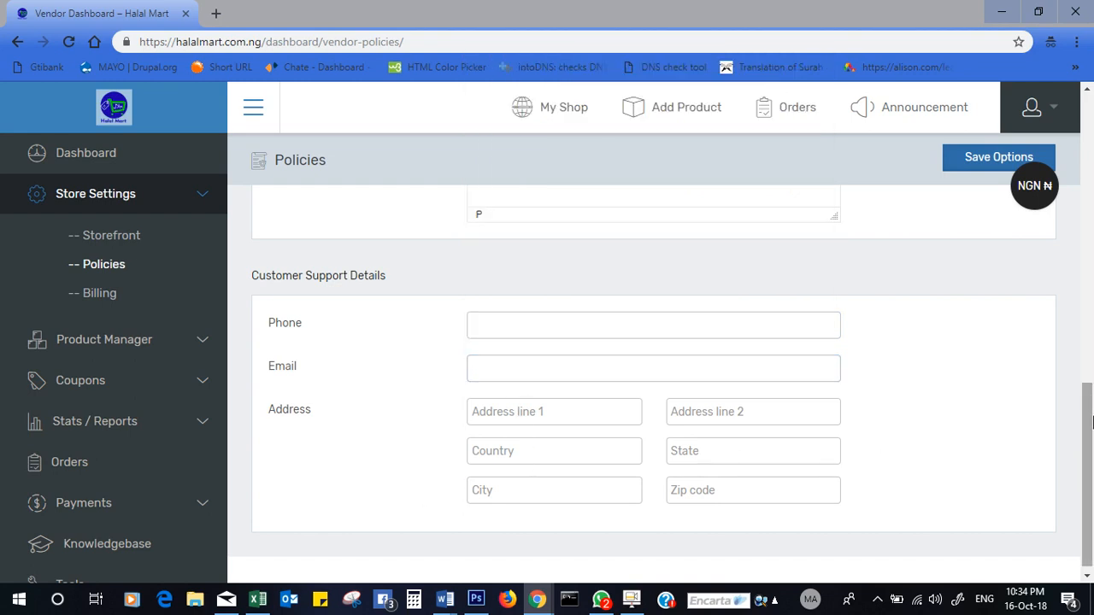
pyautogui.moveTo(1089, 444); pyautogui.dragTo(1093, 208)
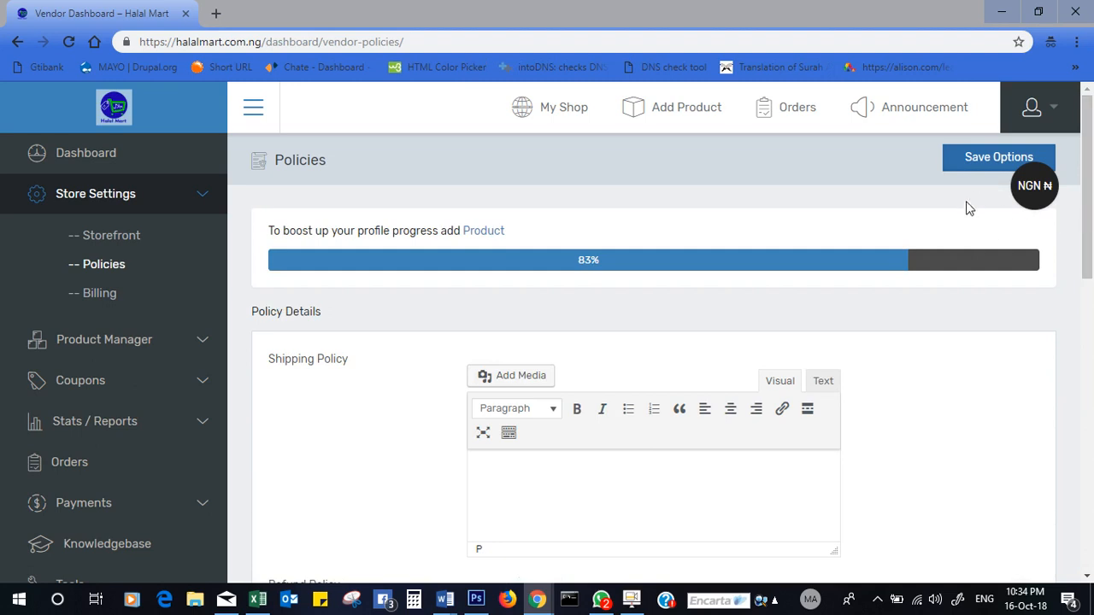
pyautogui.click(975, 166)
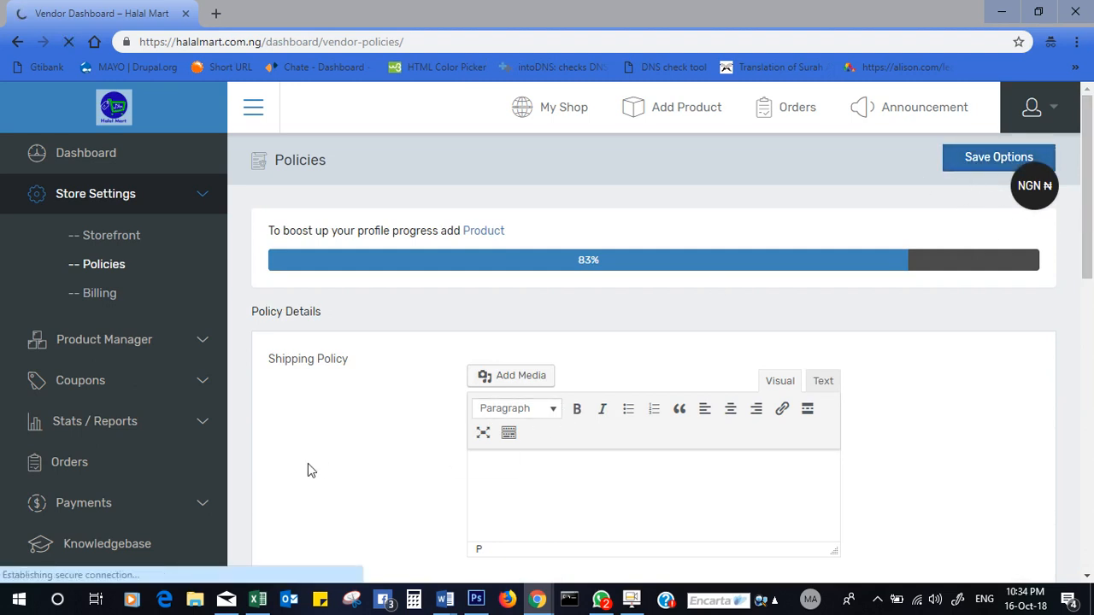
pyautogui.moveTo(1093, 248); pyautogui.dragTo(1089, 273)
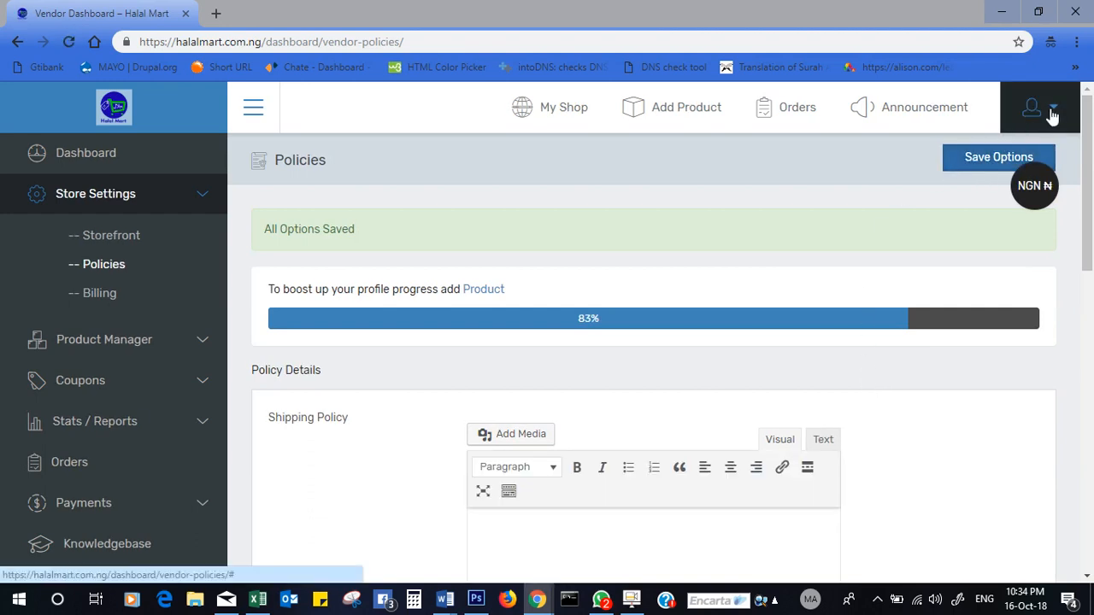
# - Go to the Profile management page from the user menu
pyautogui.moveTo(1059, 114)
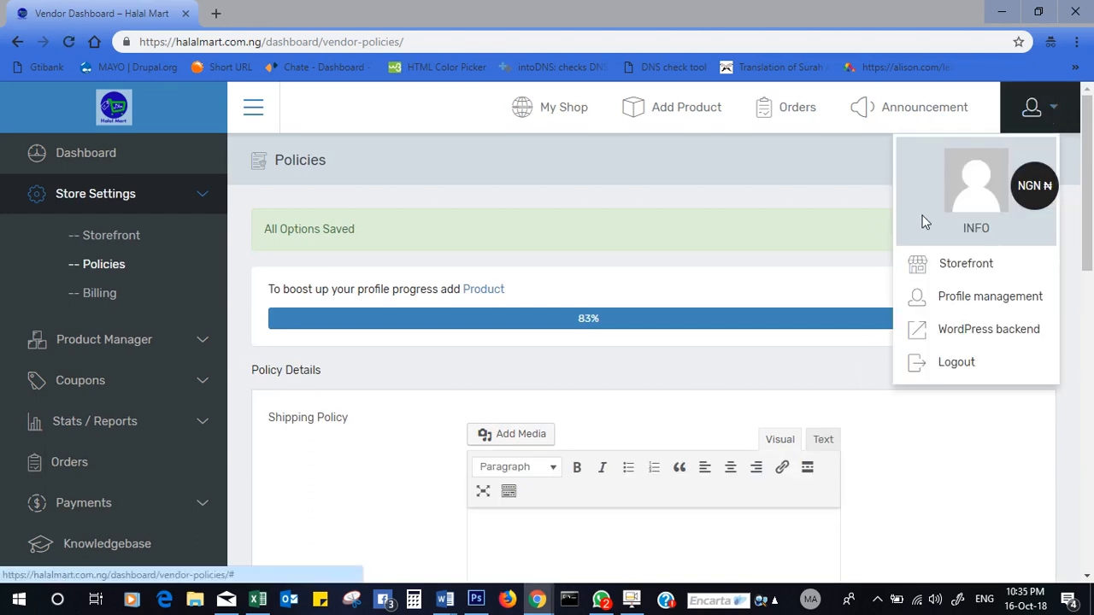
pyautogui.click(987, 297)
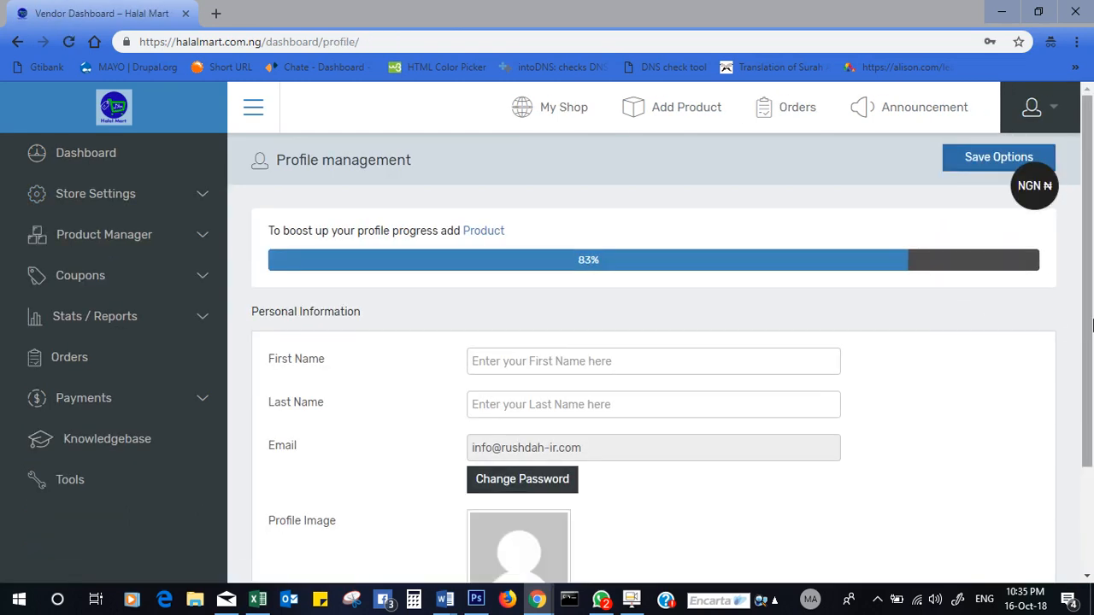
pyautogui.scroll(-3, 1091, 316)
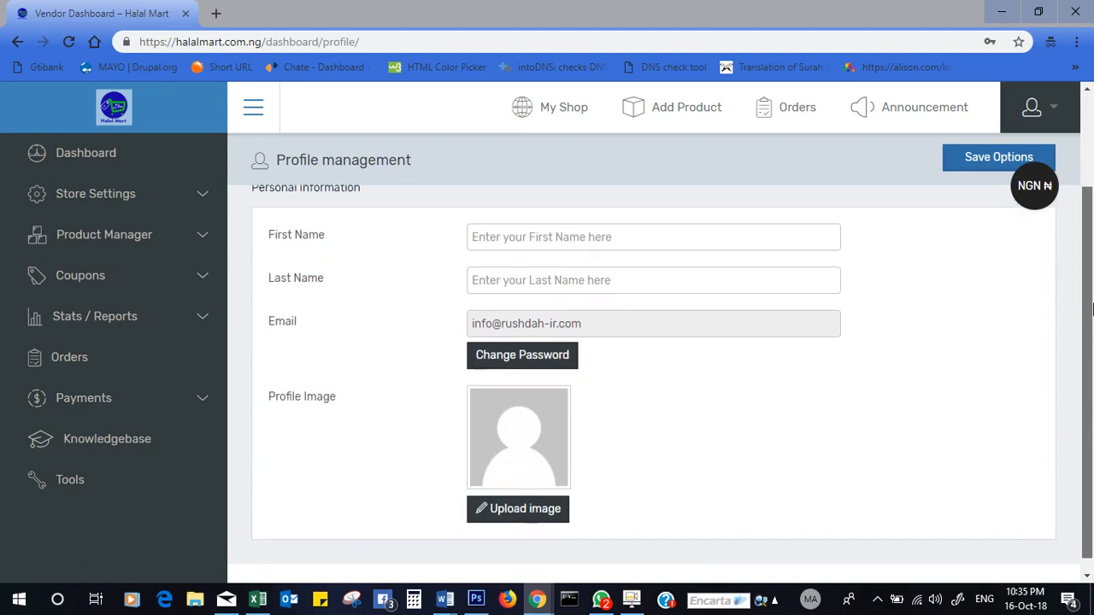
pyautogui.scroll(2, 1091, 316)
# - Fill First Name and Last Name from a saved autofill entry and save the profile
pyautogui.click(634, 317)
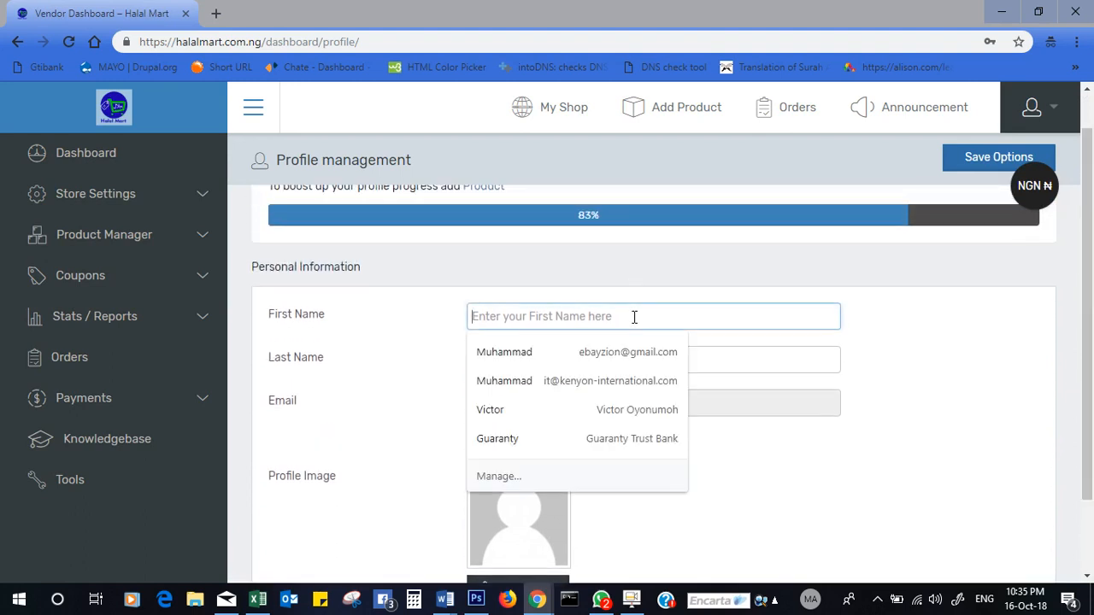
pyautogui.click(939, 344)
pyautogui.moveTo(1092, 265); pyautogui.dragTo(1093, 243)
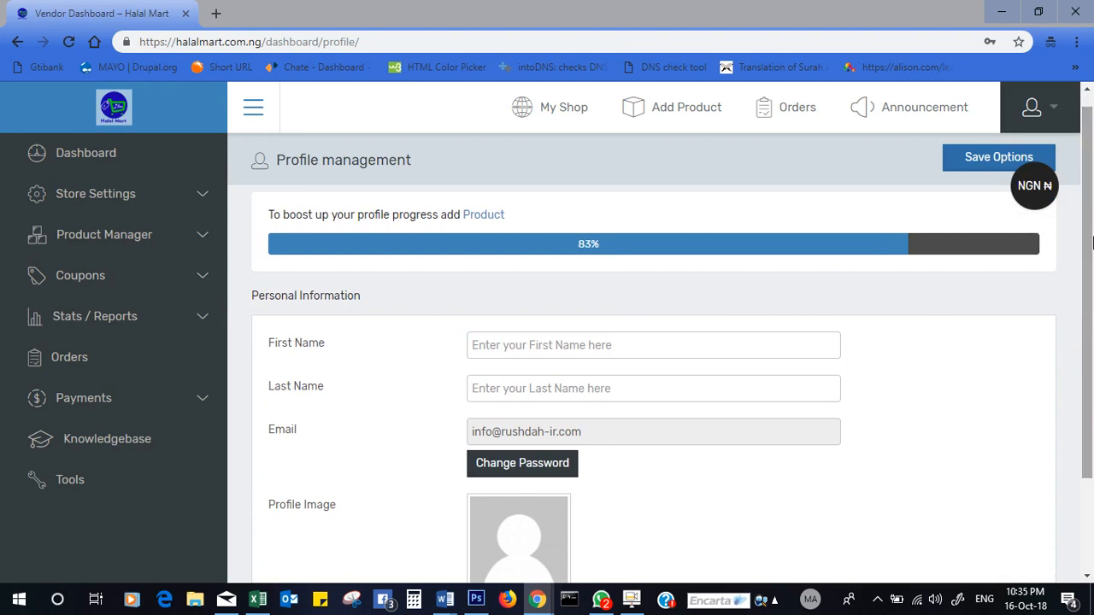
pyautogui.click(603, 344)
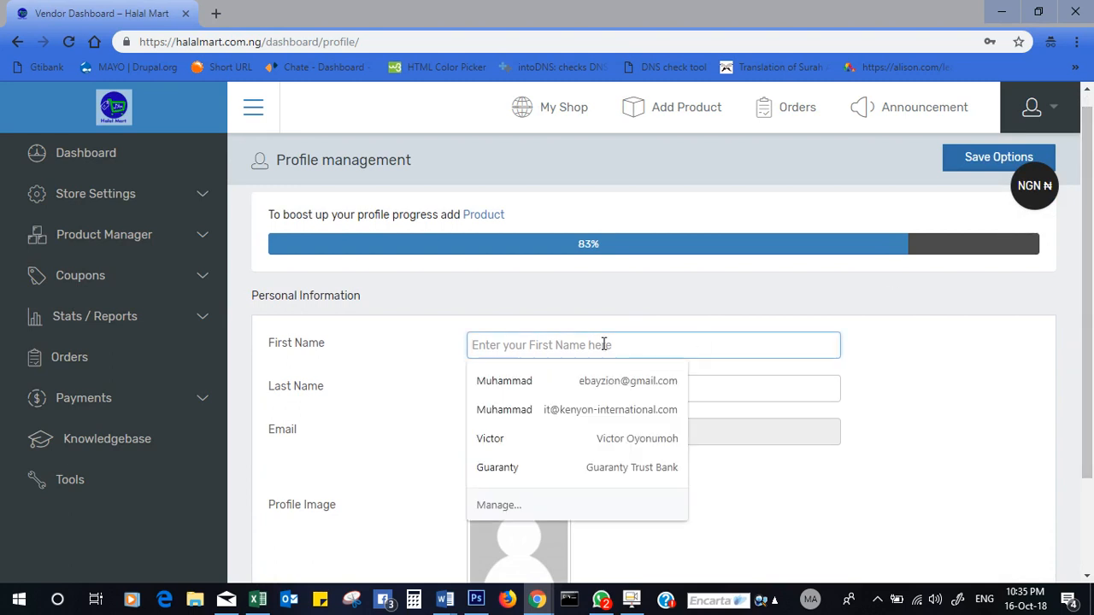
pyautogui.click(598, 381)
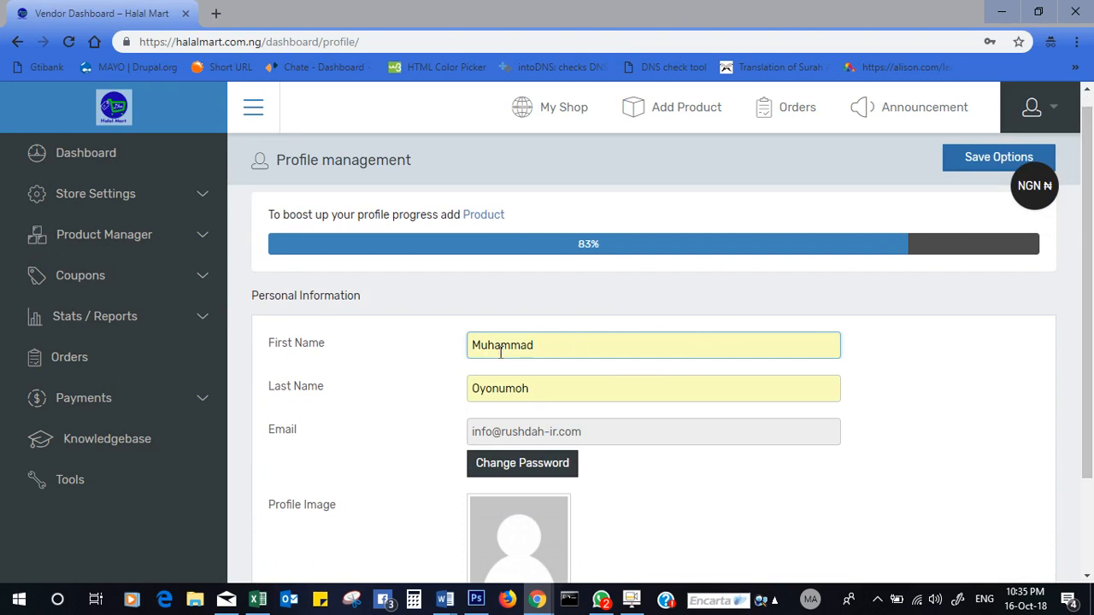
pyautogui.scroll(-2, 1092, 291)
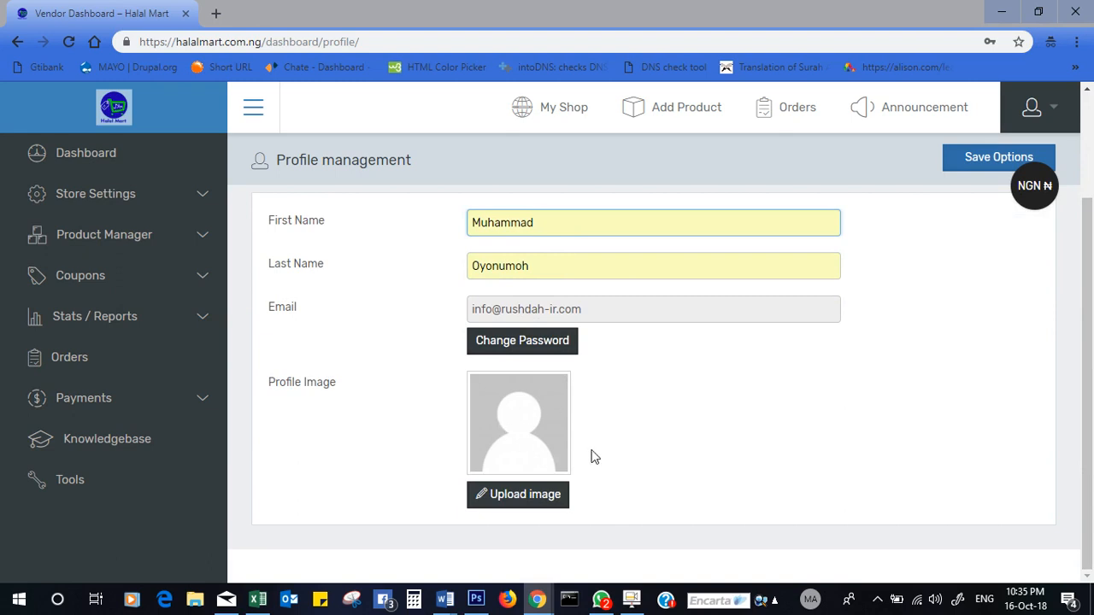
pyautogui.click(556, 267)
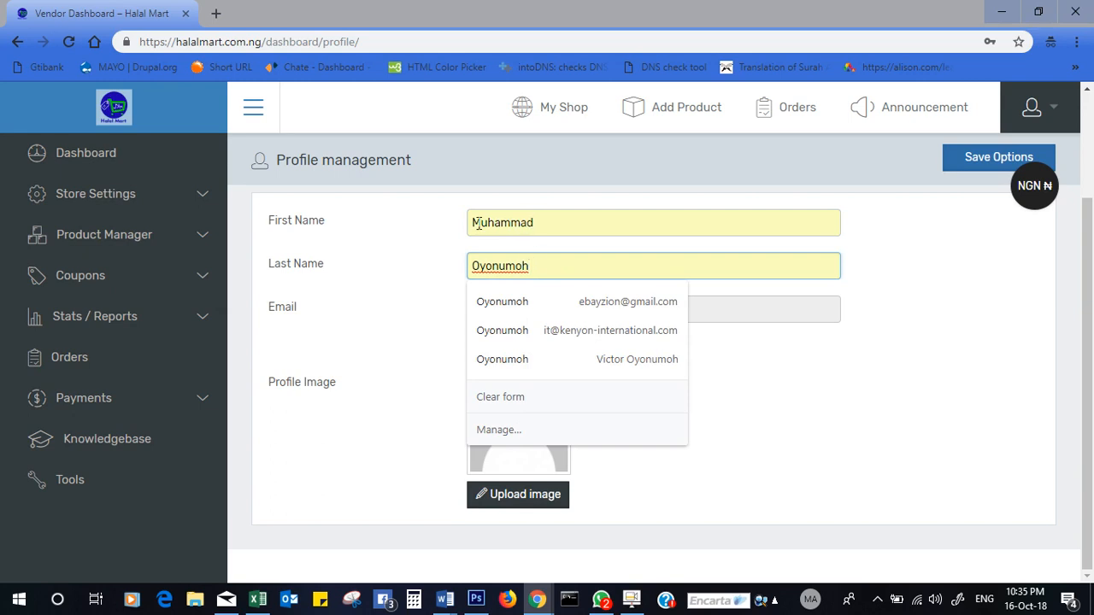
pyautogui.doubleClick(530, 222)
pyautogui.click(776, 255)
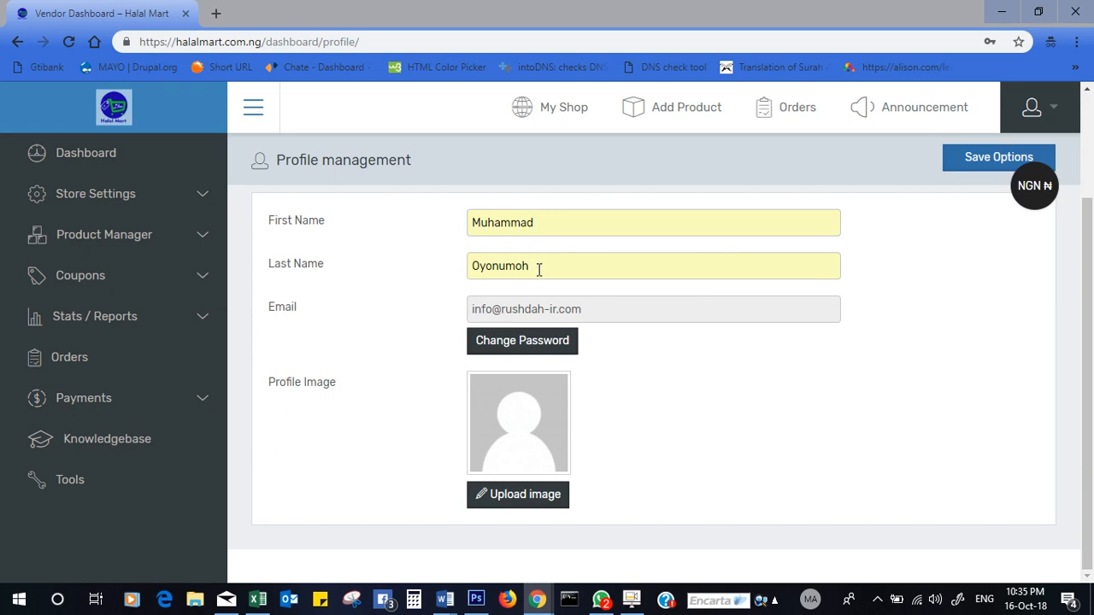
pyautogui.scroll(2, 1087, 385)
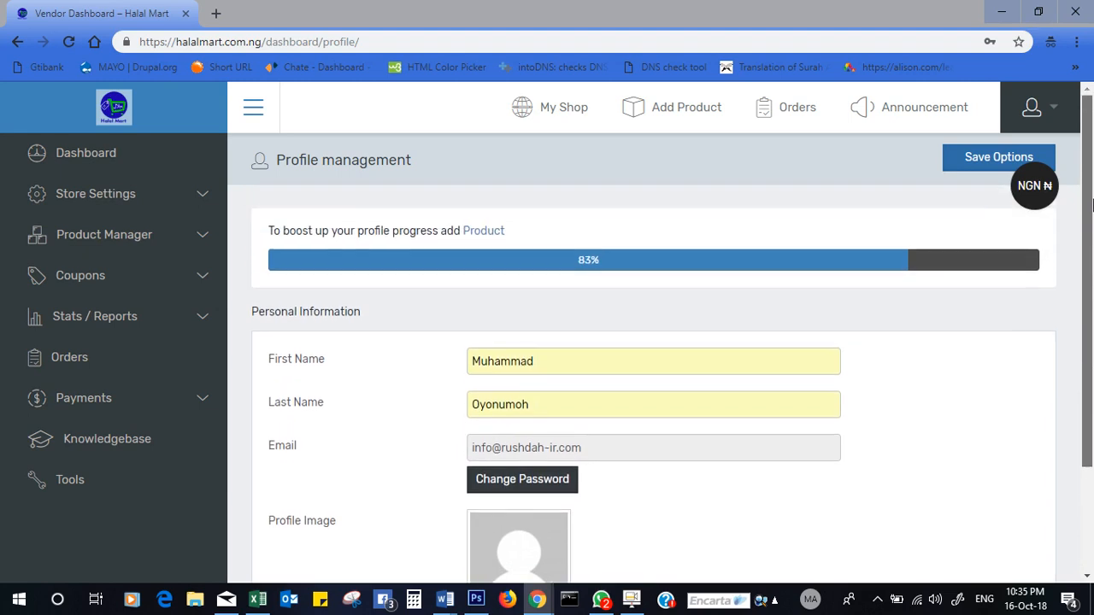
pyautogui.click(973, 157)
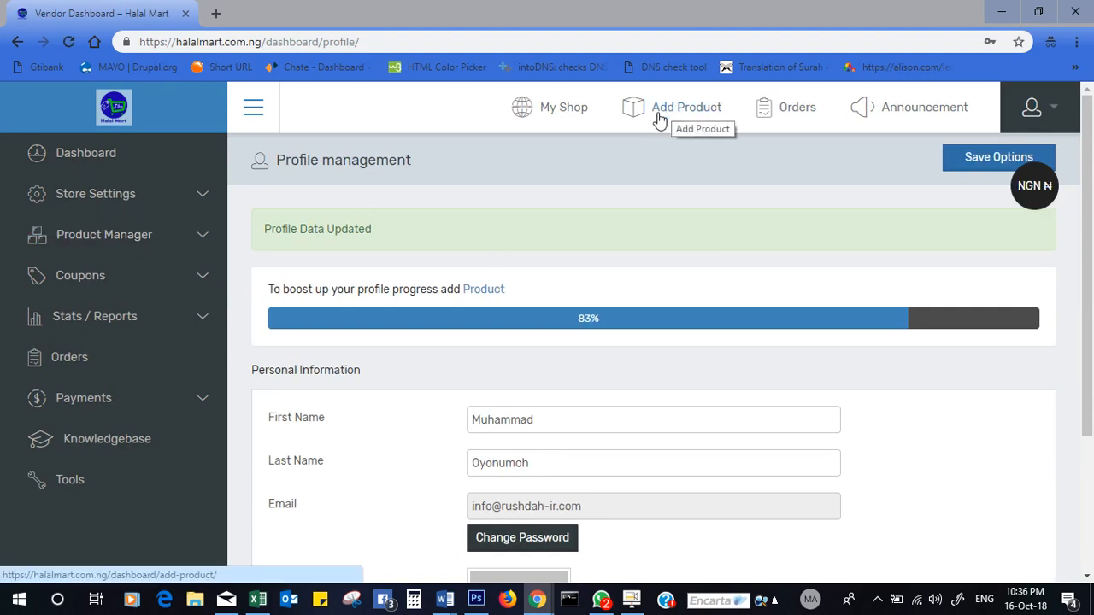
# - View the empty All Products list under Product Manager, then start a new product via Add Product
pyautogui.click(187, 244)
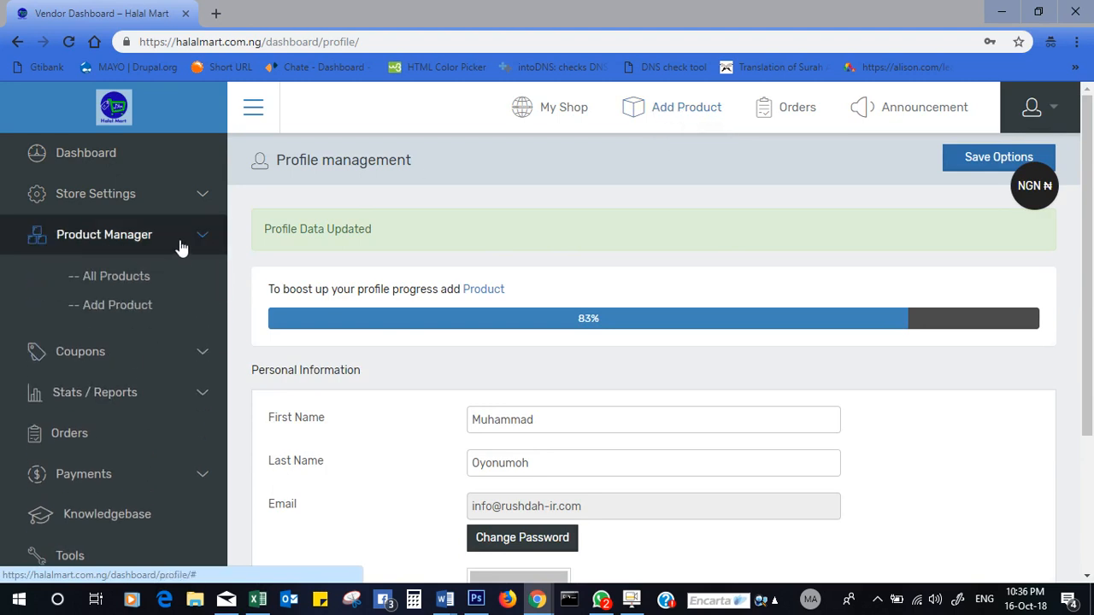
pyautogui.click(111, 278)
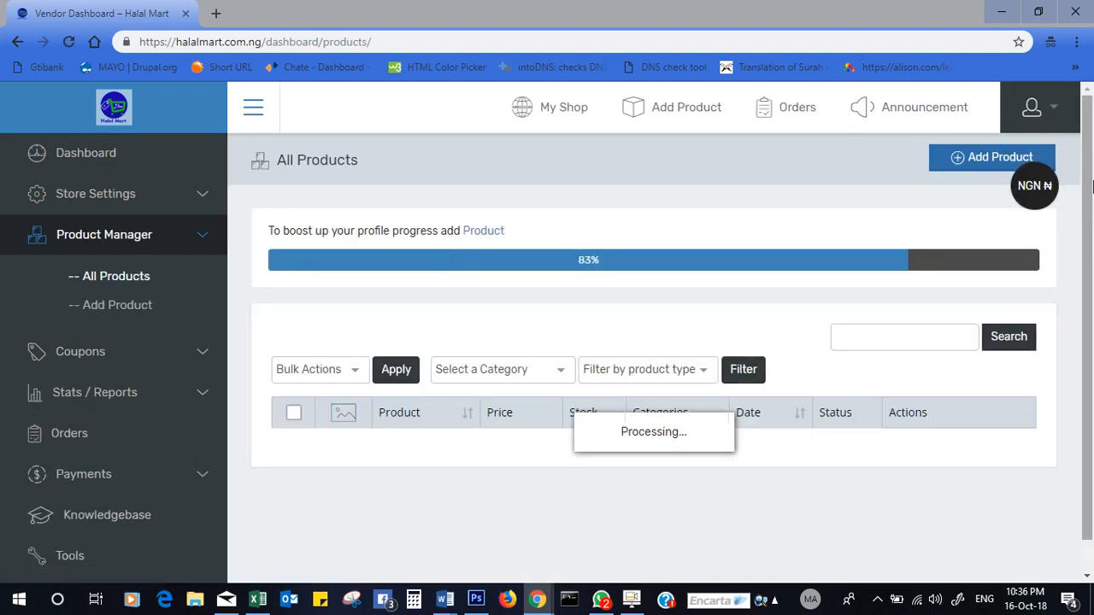
pyautogui.moveTo(1093, 186); pyautogui.dragTo(1093, 256)
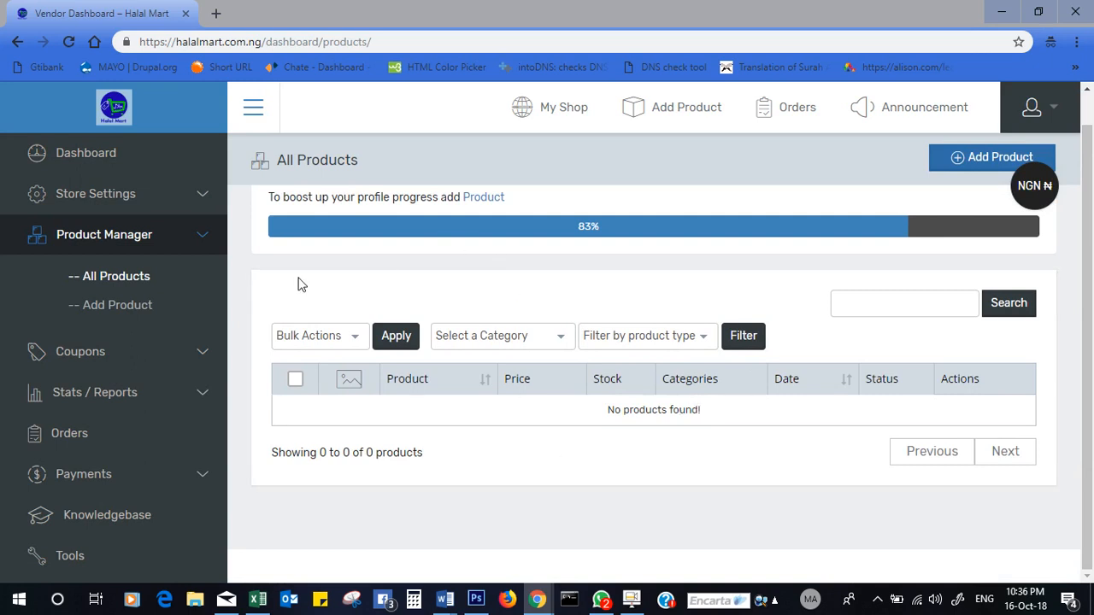
pyautogui.click(118, 306)
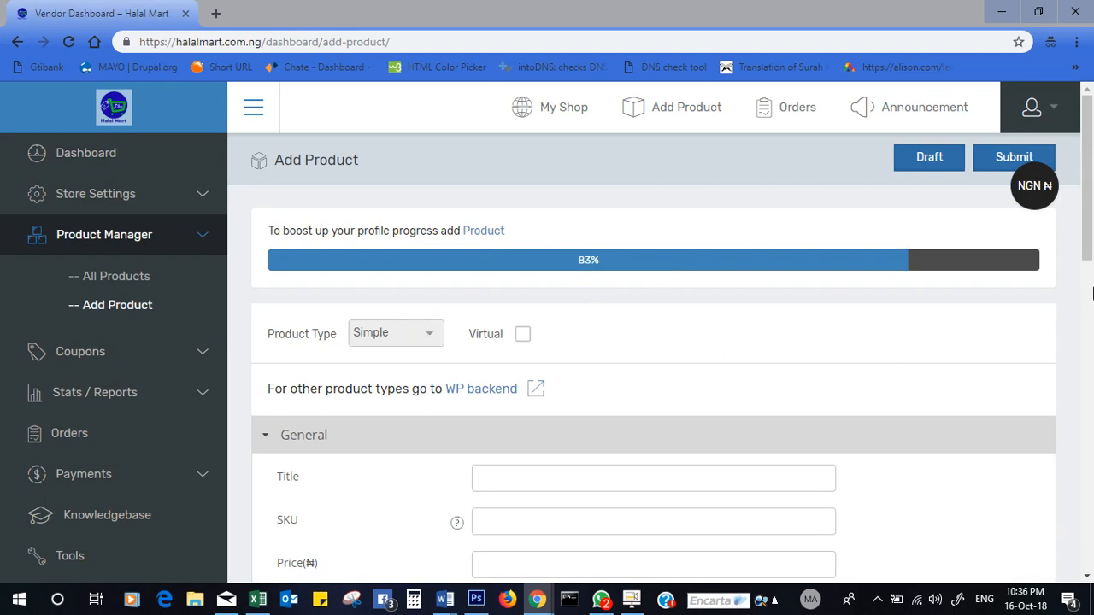
# - Keep the product non-virtual and enter the title 'Gele'
pyautogui.scroll(-1, 1091, 239)
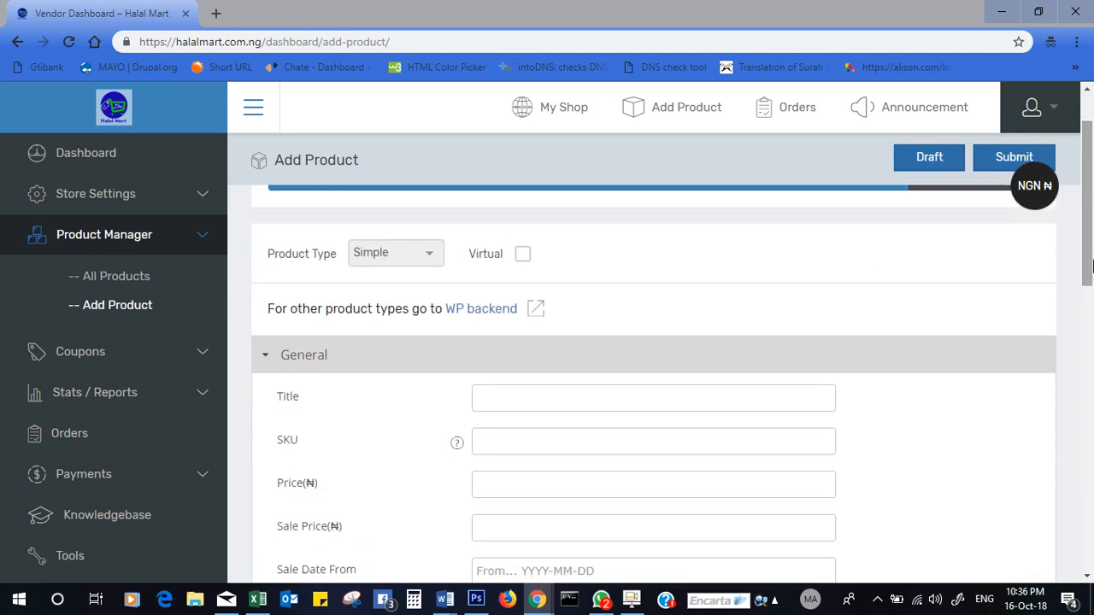
pyautogui.click(523, 263)
pyautogui.click(524, 264)
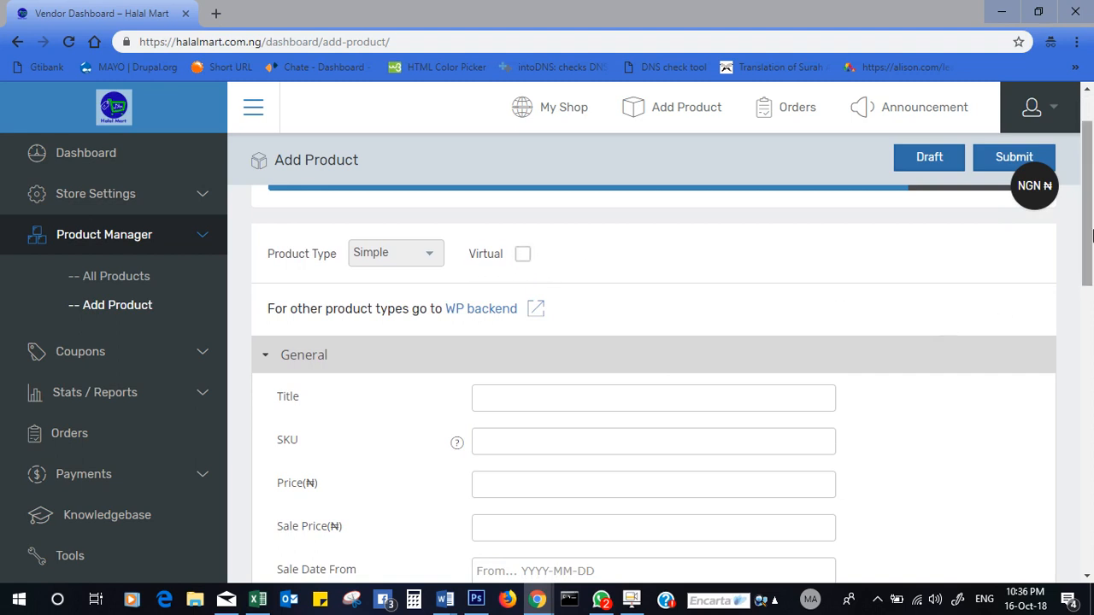
pyautogui.moveTo(1092, 231)
pyautogui.mouseDown()
pyautogui.moveTo(1092, 256)
pyautogui.moveTo(1092, 246)
pyautogui.mouseUp()
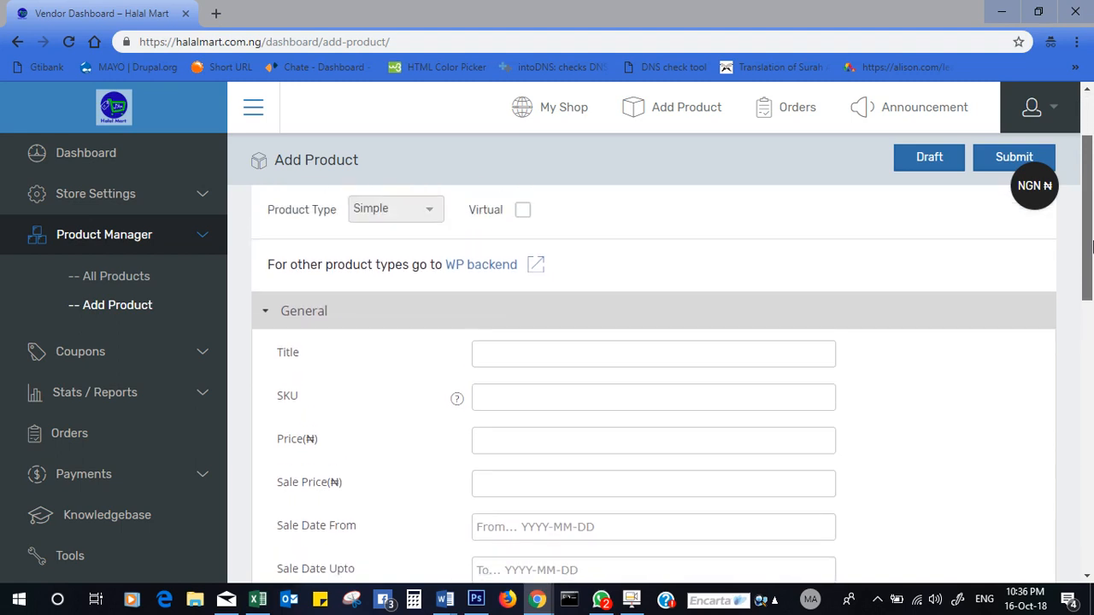
pyautogui.click(557, 351)
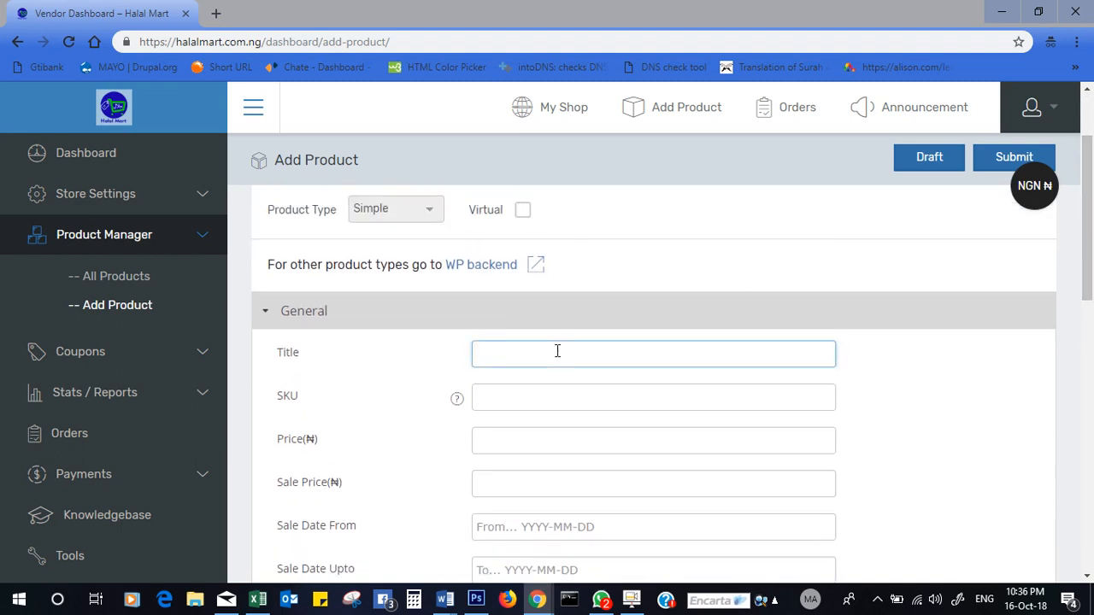
pyautogui.write('Gele')
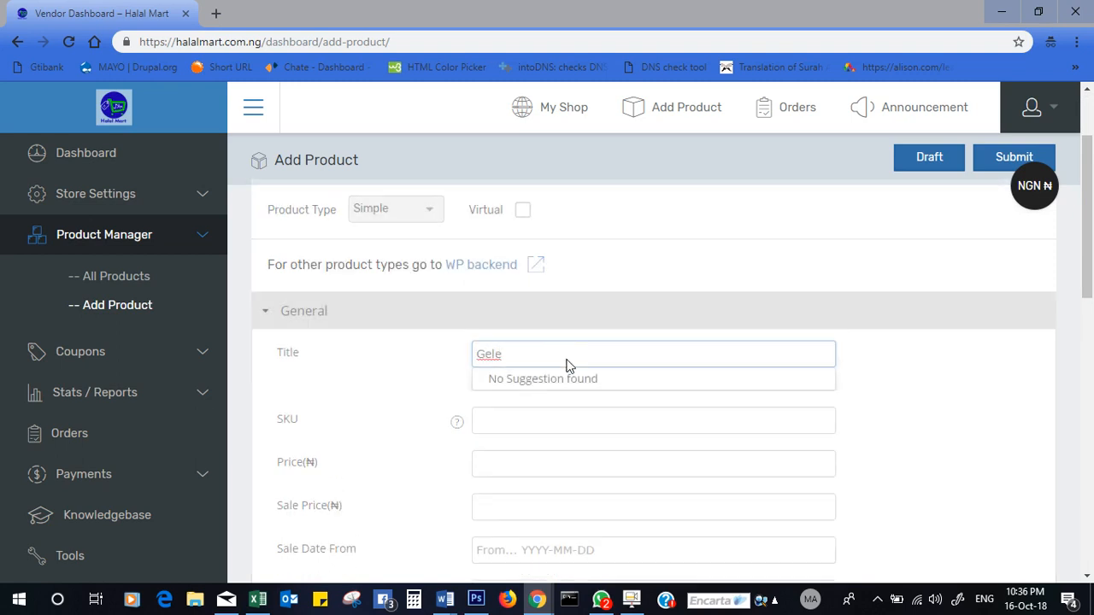
# - Enter the SKU 'RS-BL-01', correcting the typos
pyautogui.click(539, 425)
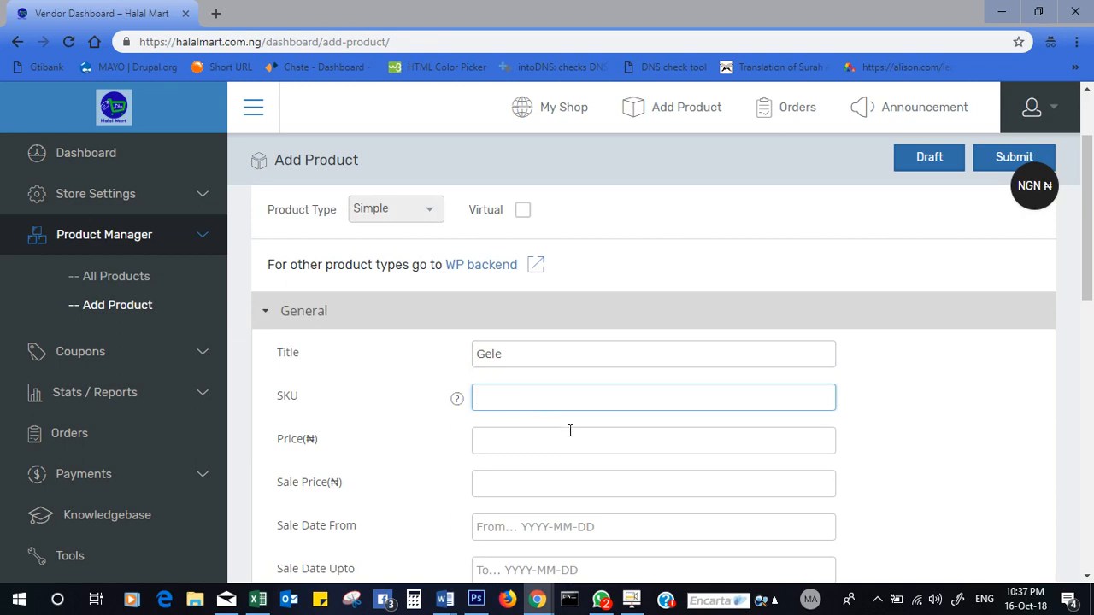
pyautogui.moveTo(1091, 215); pyautogui.dragTo(1092, 232)
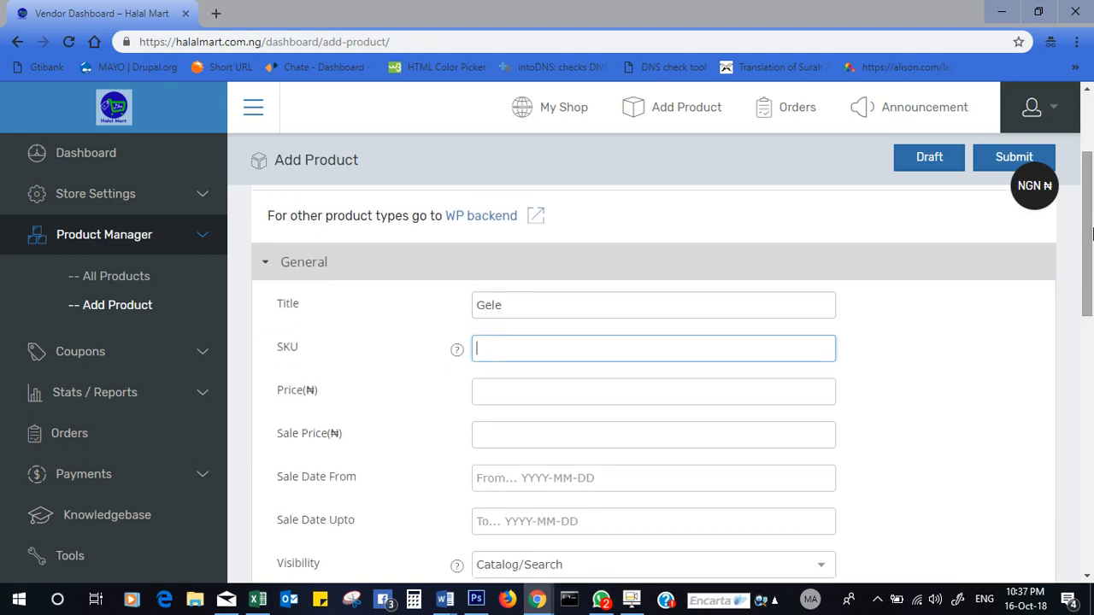
pyautogui.write('Ge')
pyautogui.press('BackSpace')
pyautogui.write('RS')
pyautogui.write('=')
pyautogui.write('BF')
pyautogui.press('BackSpace')
pyautogui.write('BL-01')
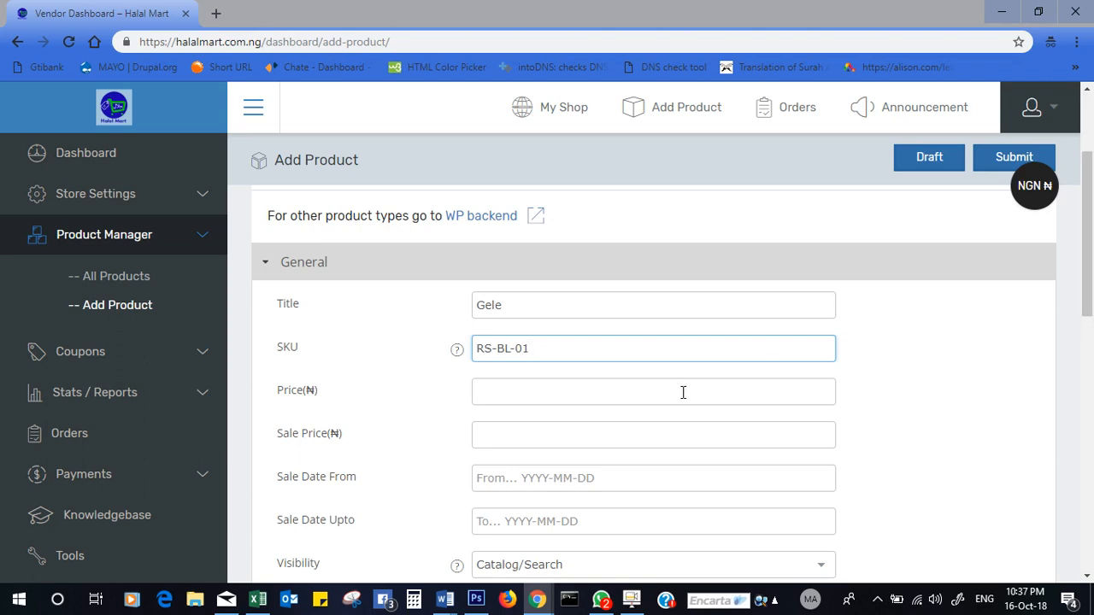
pyautogui.click(583, 391)
pyautogui.write('15000')
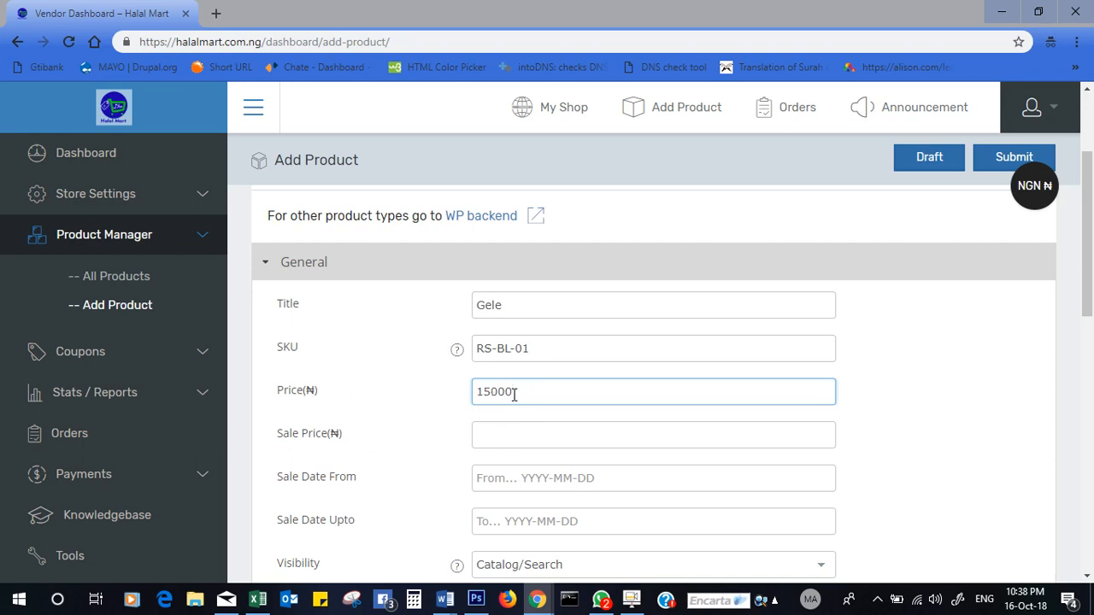
pyautogui.click(511, 441)
pyautogui.write('1')
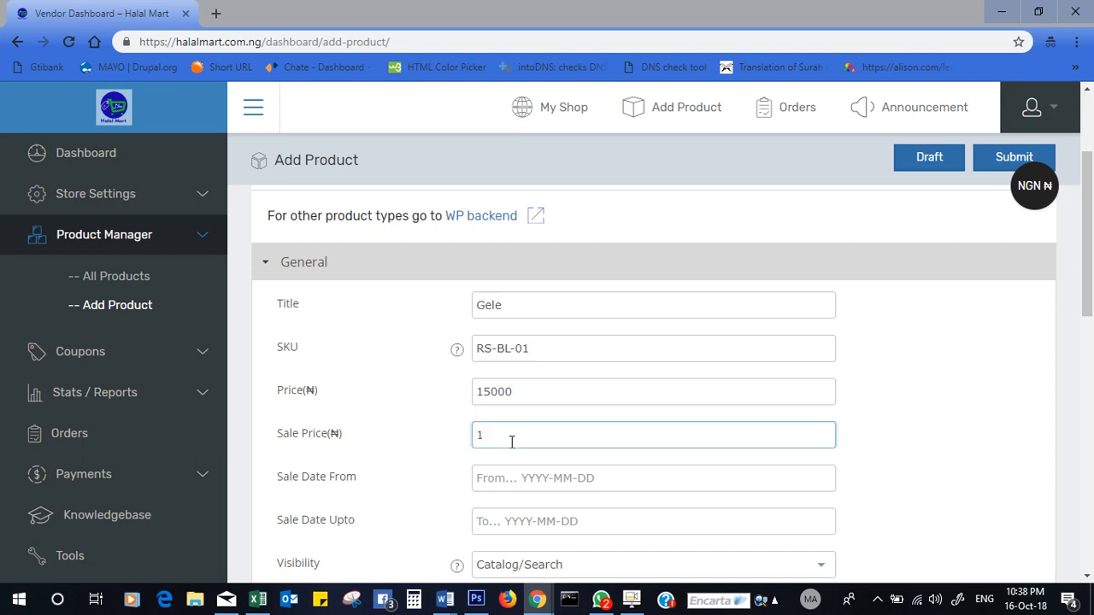
pyautogui.write('2500')
pyautogui.moveTo(274, 390); pyautogui.dragTo(317, 391)
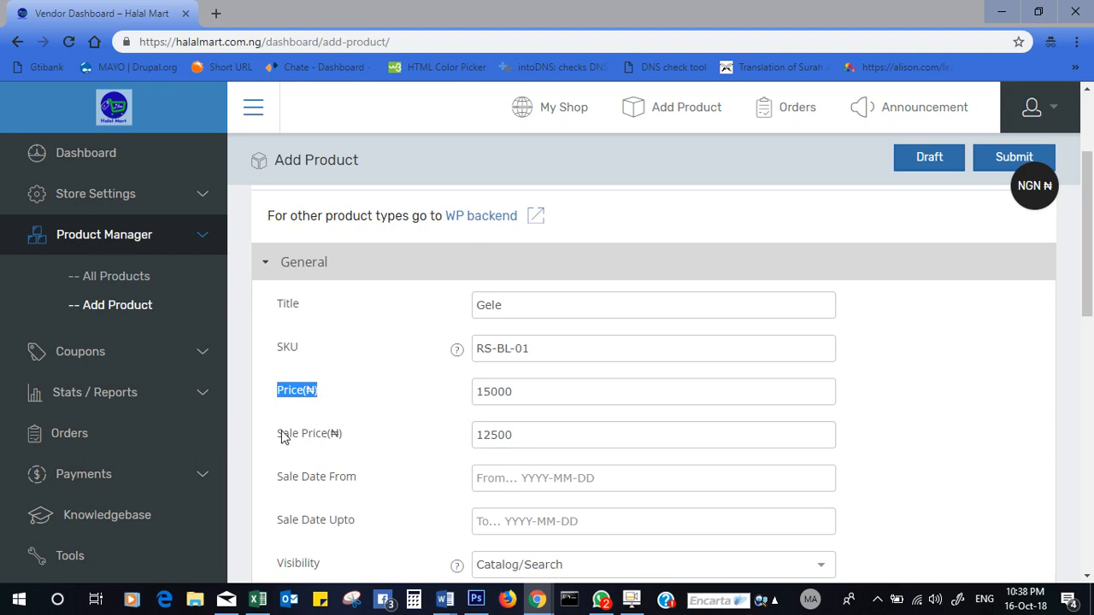
pyautogui.moveTo(283, 433); pyautogui.dragTo(342, 434)
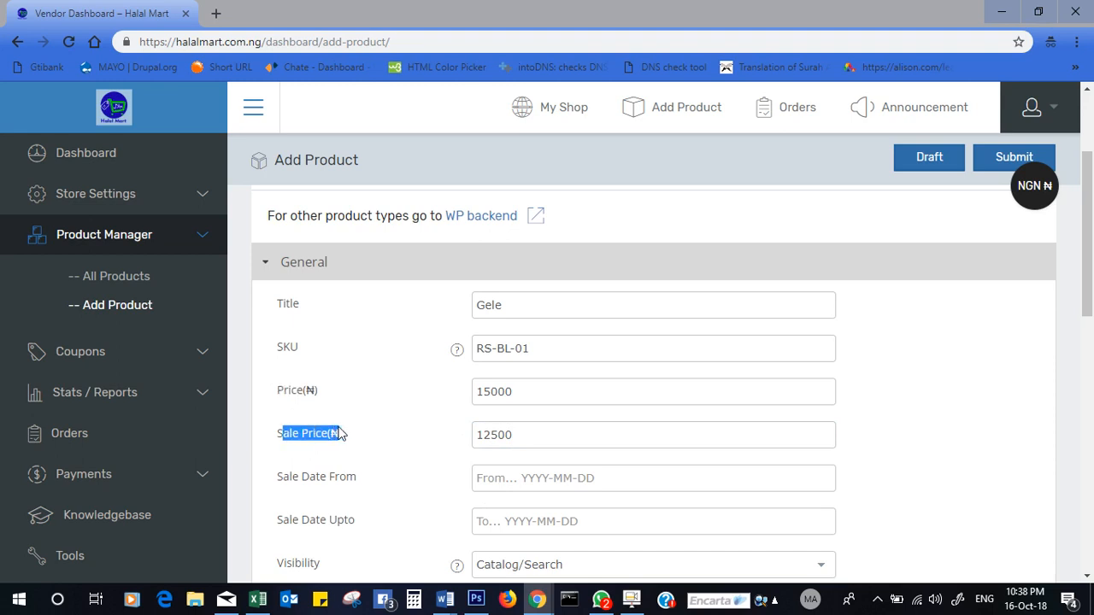
pyautogui.click(517, 436)
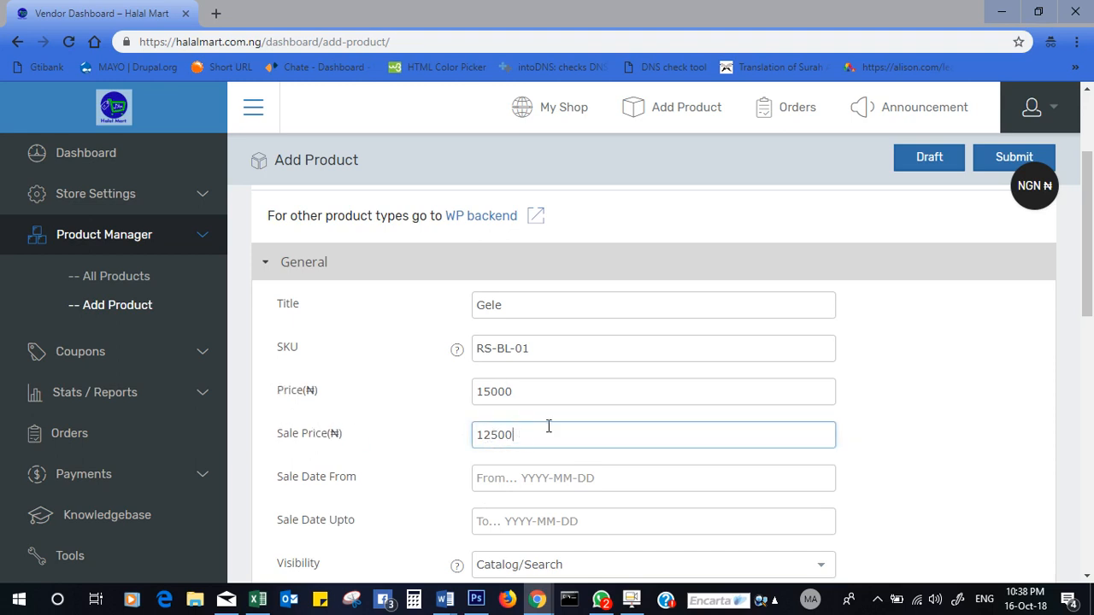
pyautogui.moveTo(542, 427); pyautogui.dragTo(449, 432)
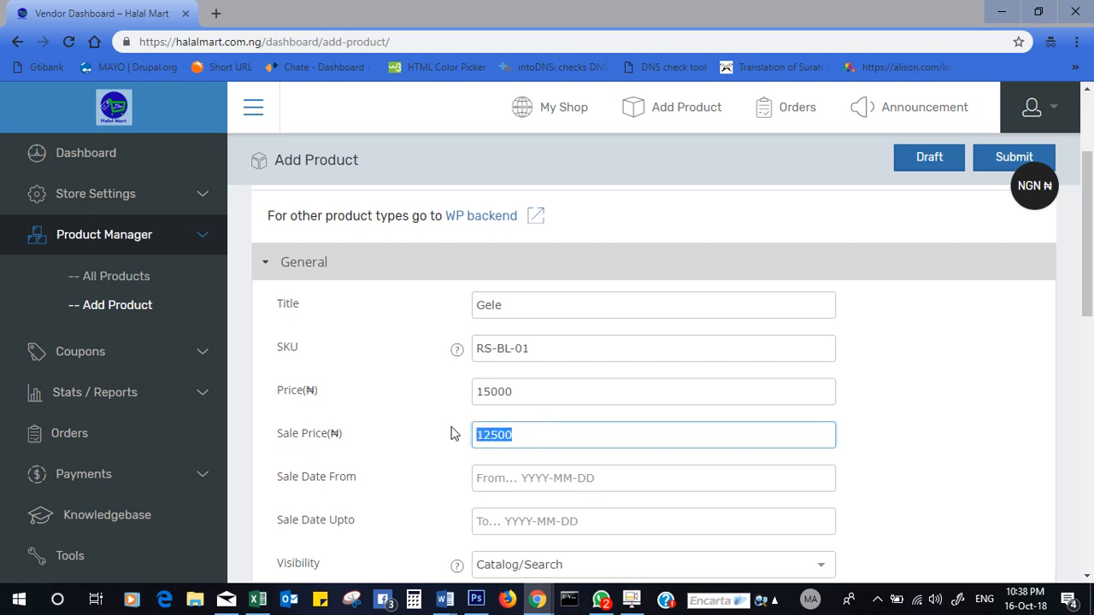
pyautogui.press('BackSpace')
pyautogui.click(431, 415)
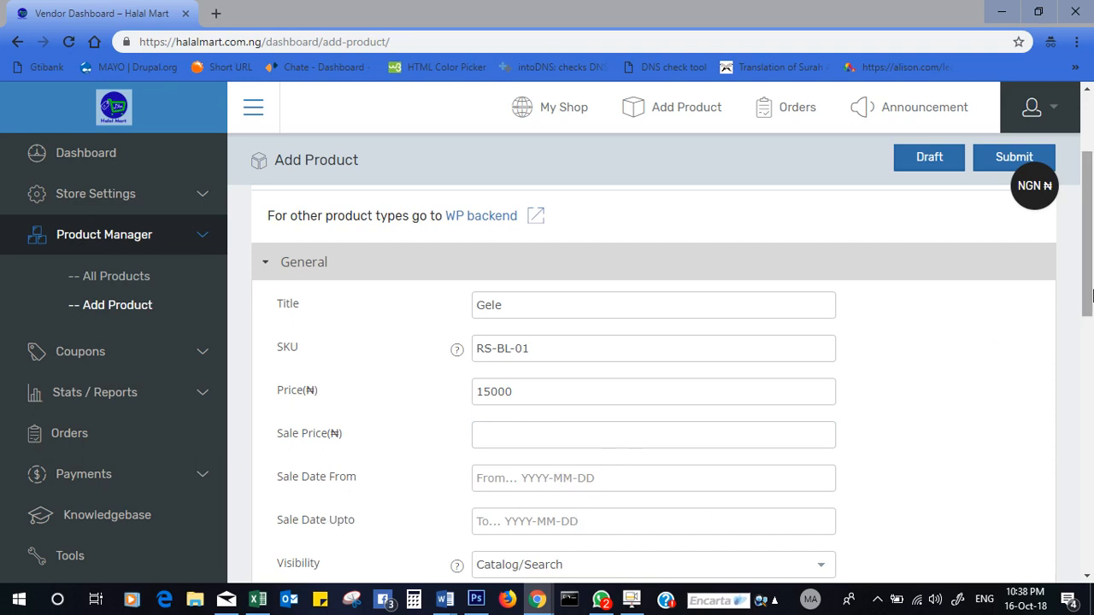
pyautogui.moveTo(1089, 294); pyautogui.dragTo(1090, 342)
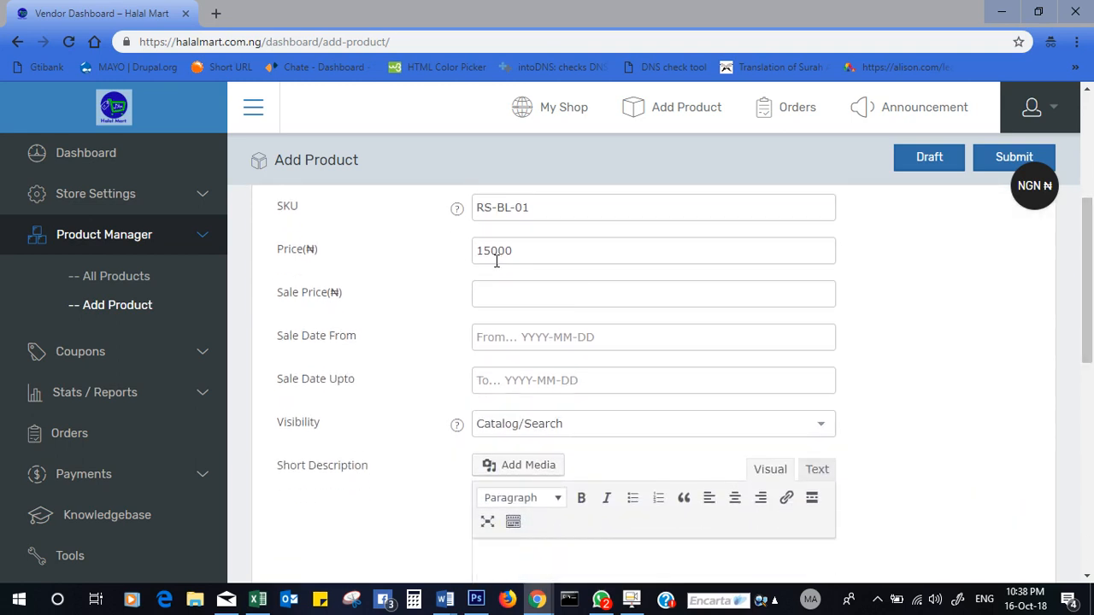
pyautogui.click(560, 346)
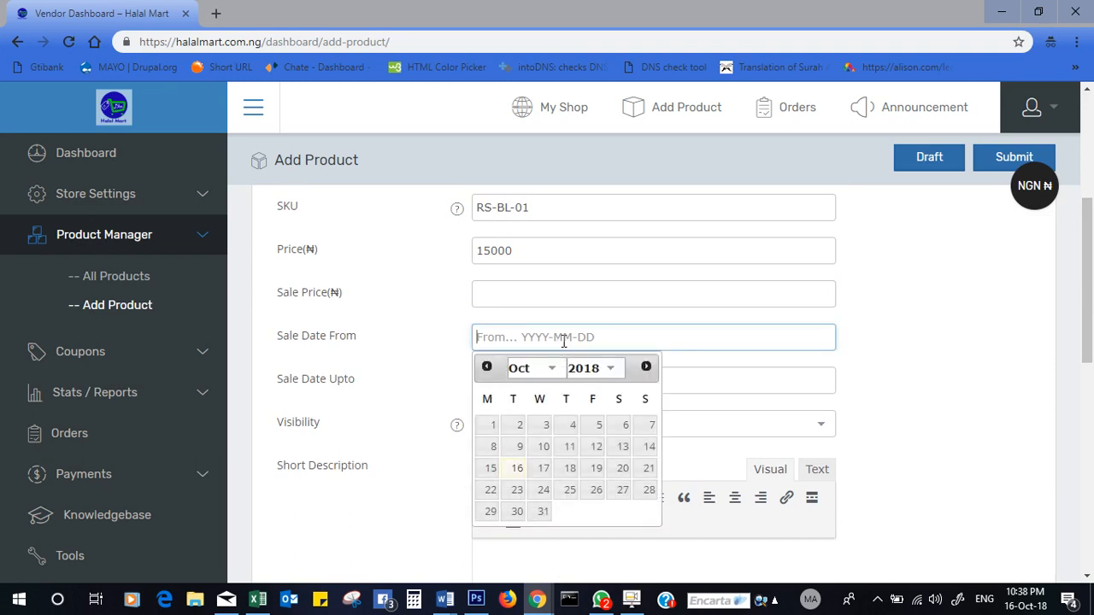
pyautogui.click(544, 469)
pyautogui.click(579, 386)
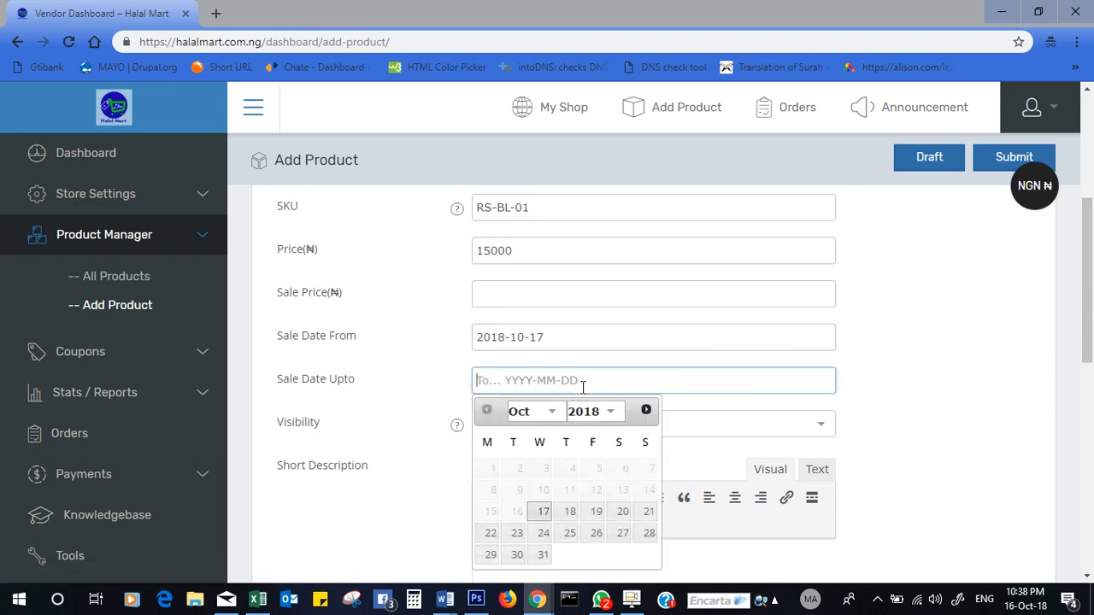
pyautogui.click(623, 511)
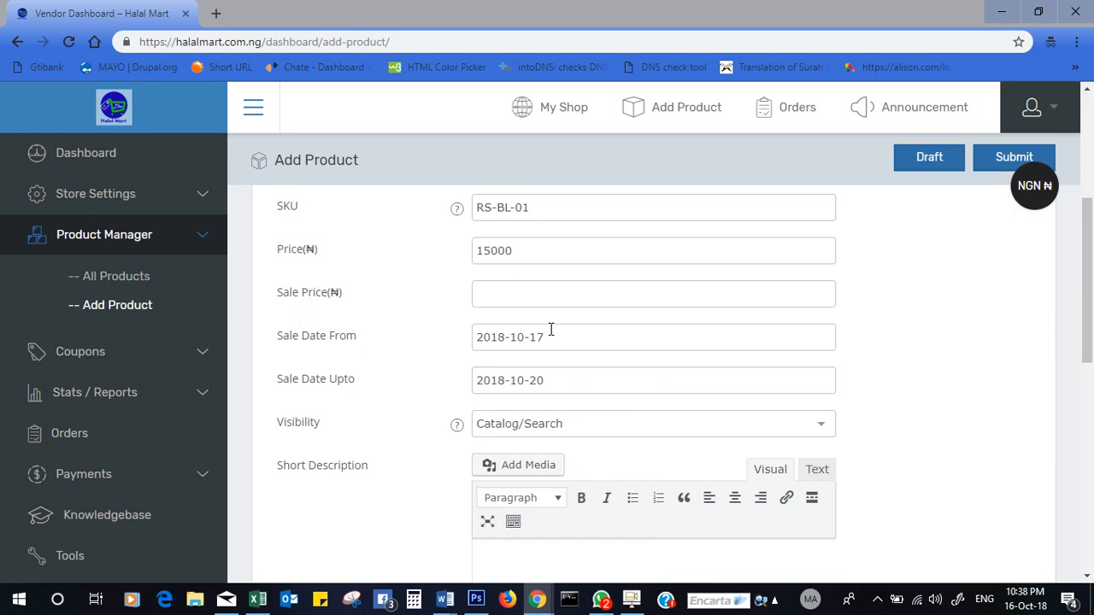
pyautogui.moveTo(538, 342); pyautogui.dragTo(475, 332)
pyautogui.press('Delete')
pyautogui.press('Delete')
pyautogui.press('Delete')
pyautogui.press('Delete')
pyautogui.press('Delete')
pyautogui.press('Delete')
pyautogui.press('Delete')
pyautogui.press('Delete')
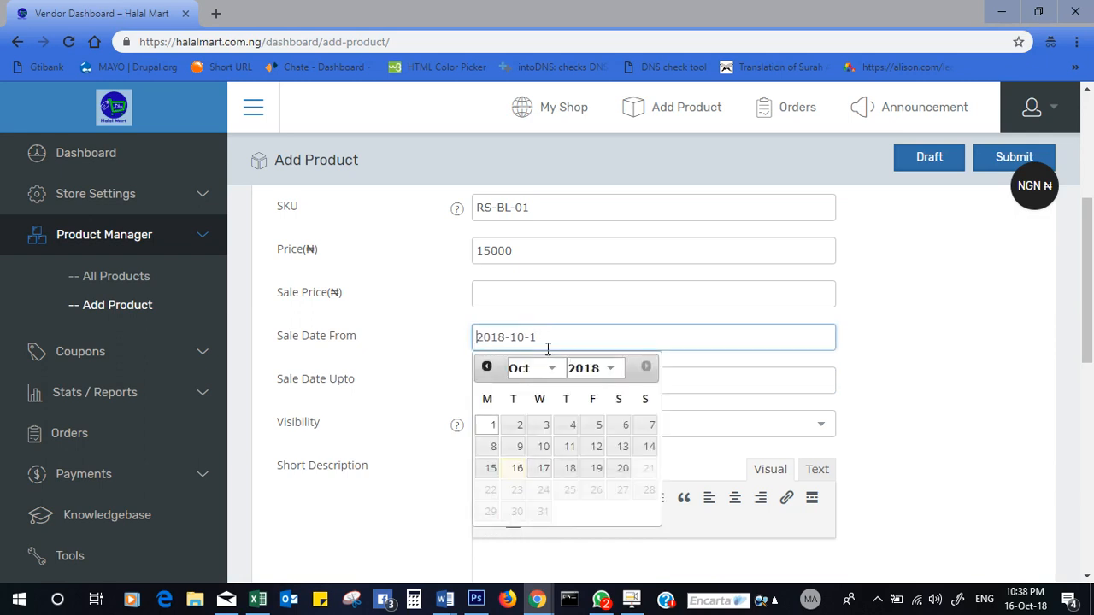
pyautogui.press('Delete')
pyautogui.press('Delete')
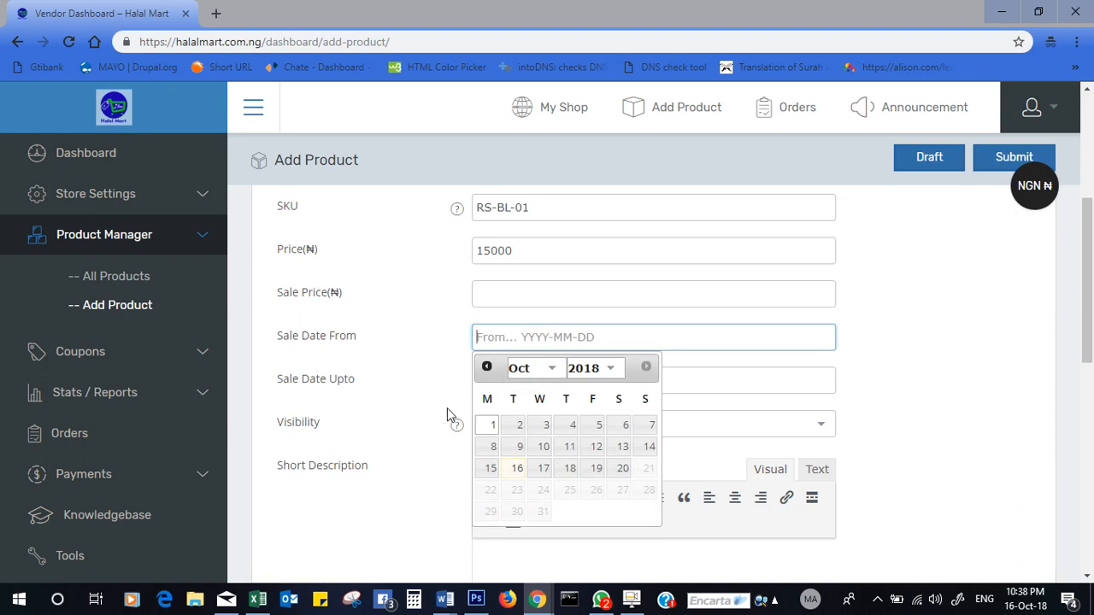
pyautogui.click(394, 355)
pyautogui.moveTo(544, 381); pyautogui.dragTo(471, 384)
pyautogui.press('Delete')
pyautogui.click(443, 350)
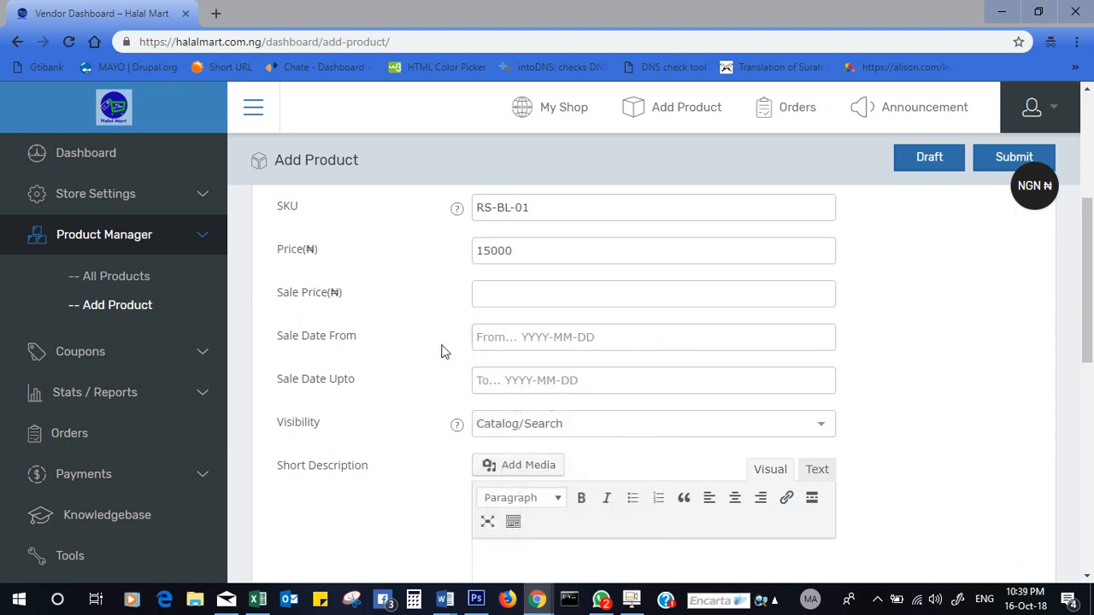
pyautogui.click(731, 426)
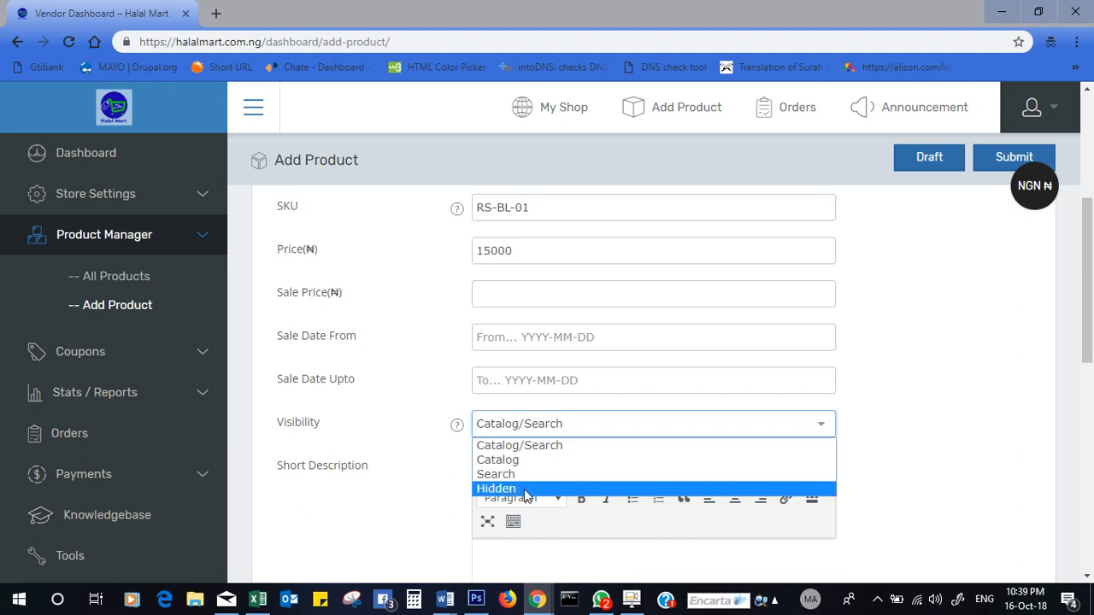
pyautogui.click(555, 446)
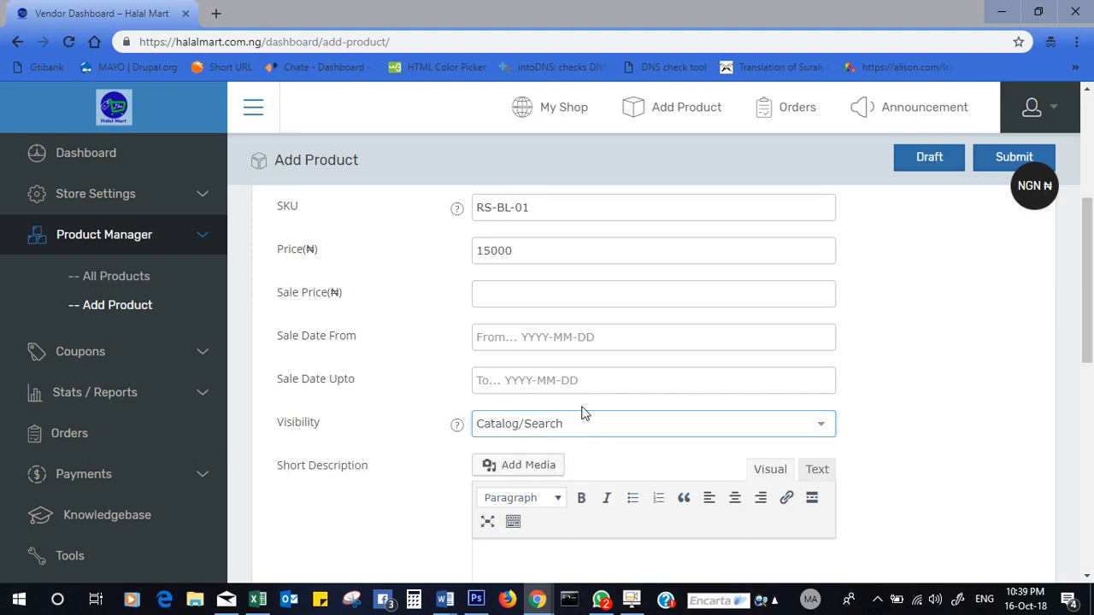
pyautogui.scroll(-3, 904, 383)
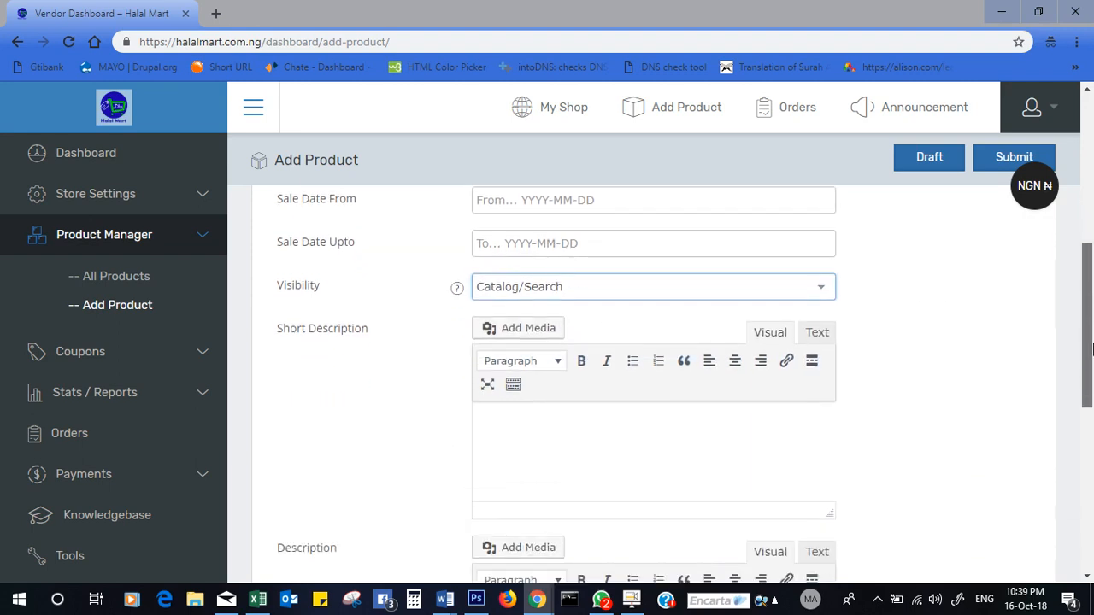
pyautogui.click(557, 435)
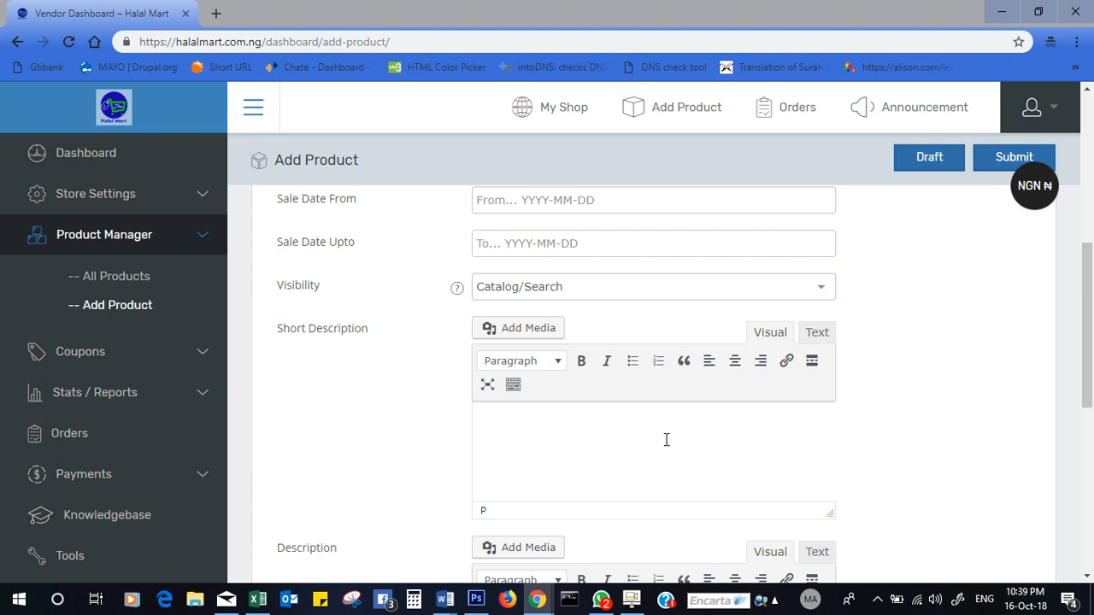
pyautogui.moveTo(1091, 353)
pyautogui.mouseDown()
pyautogui.moveTo(1091, 476)
pyautogui.moveTo(1092, 366)
pyautogui.mouseUp()
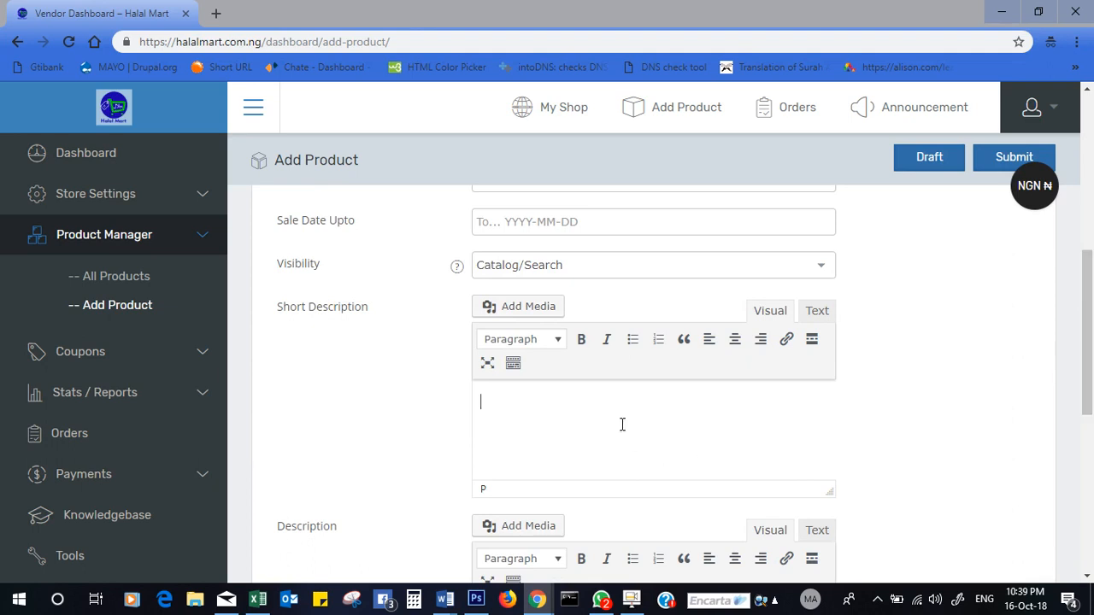
# - Type 'Gele made of Asho Oke material' into the Short Description editor
pyautogui.write('Gele made of As')
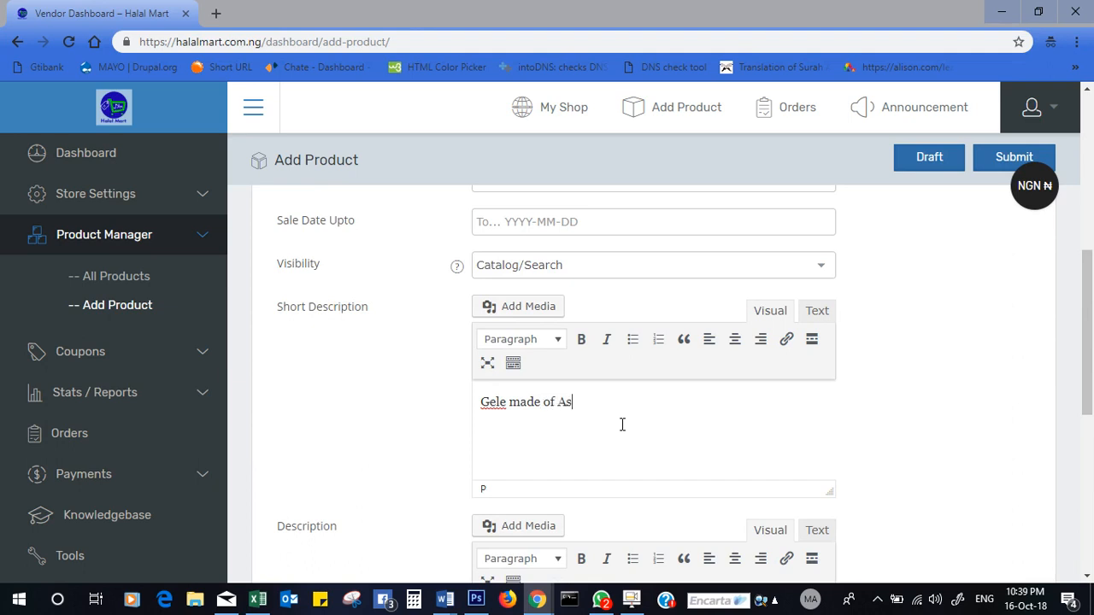
pyautogui.write('hok')
pyautogui.press('BackSpace')
pyautogui.write('Oke material')
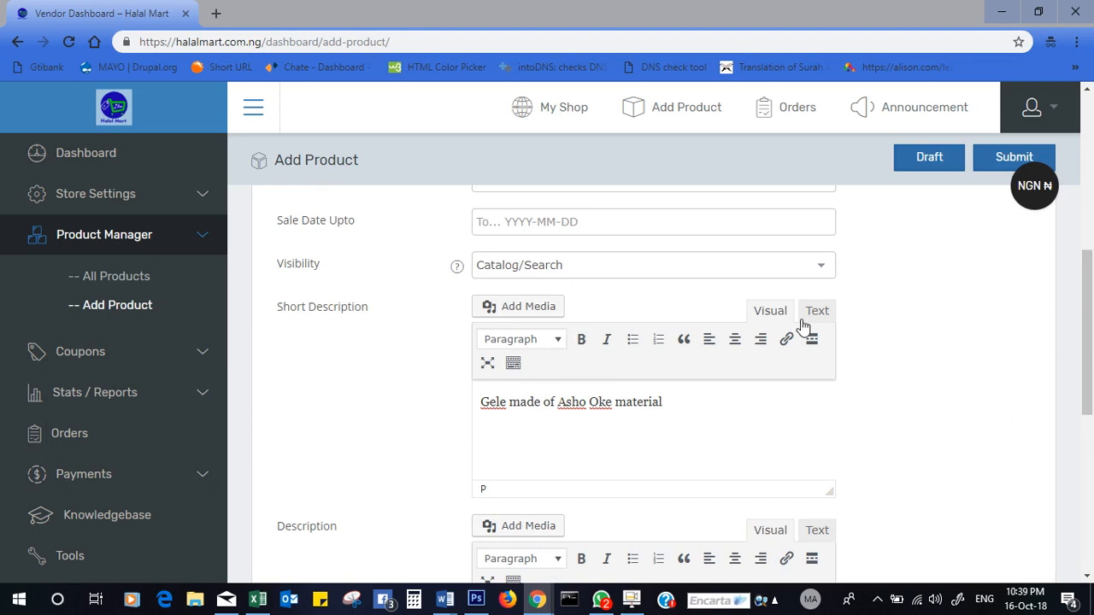
# - Upload D20-BLUE from the DONE folder and insert it into the short description
pyautogui.click(527, 313)
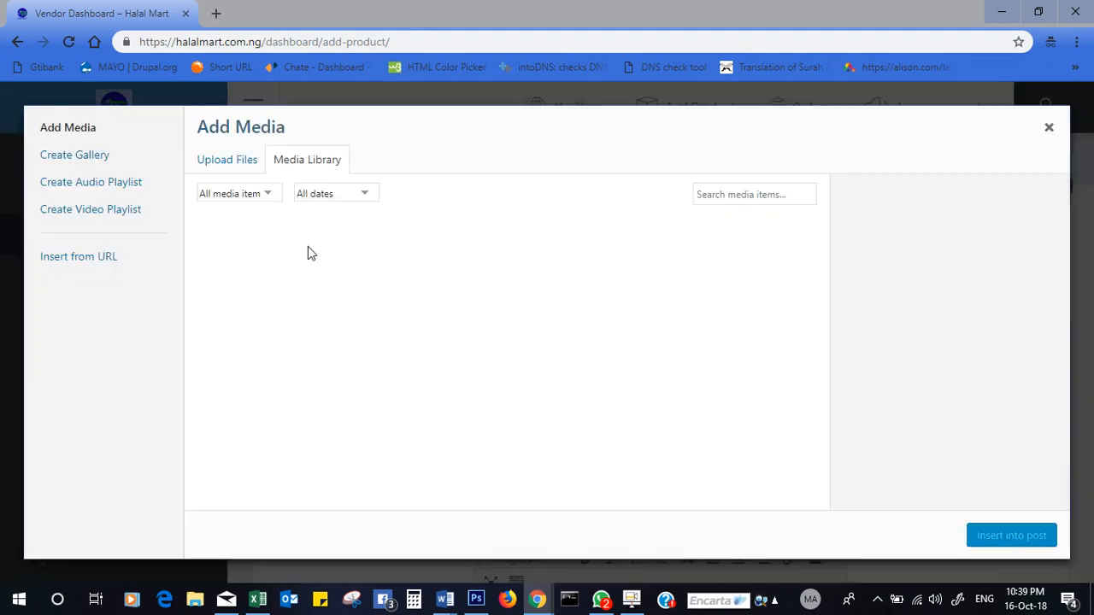
pyautogui.click(238, 164)
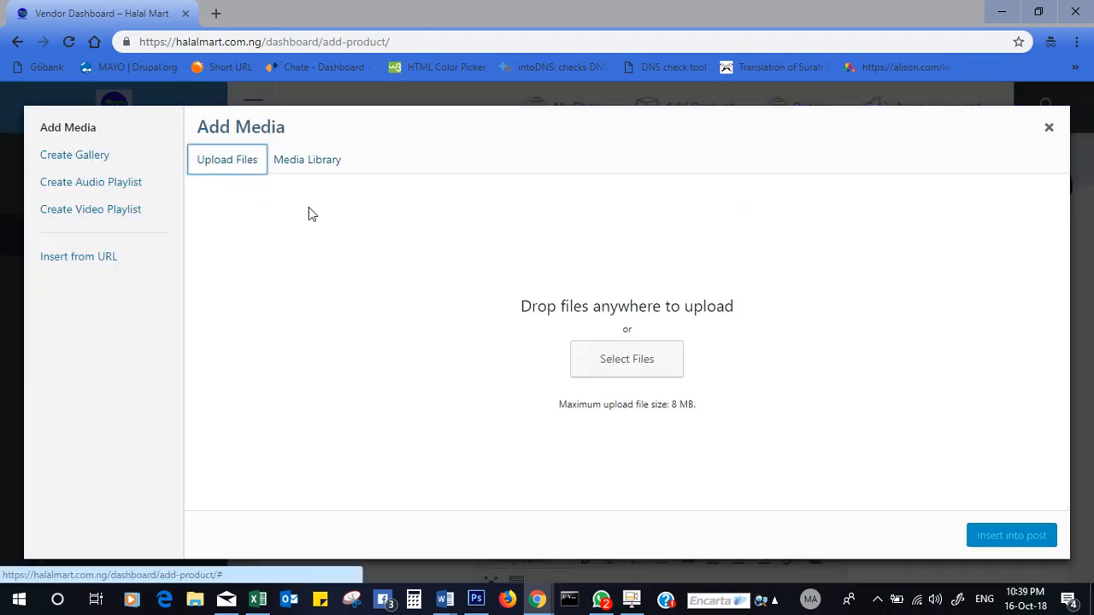
pyautogui.click(644, 370)
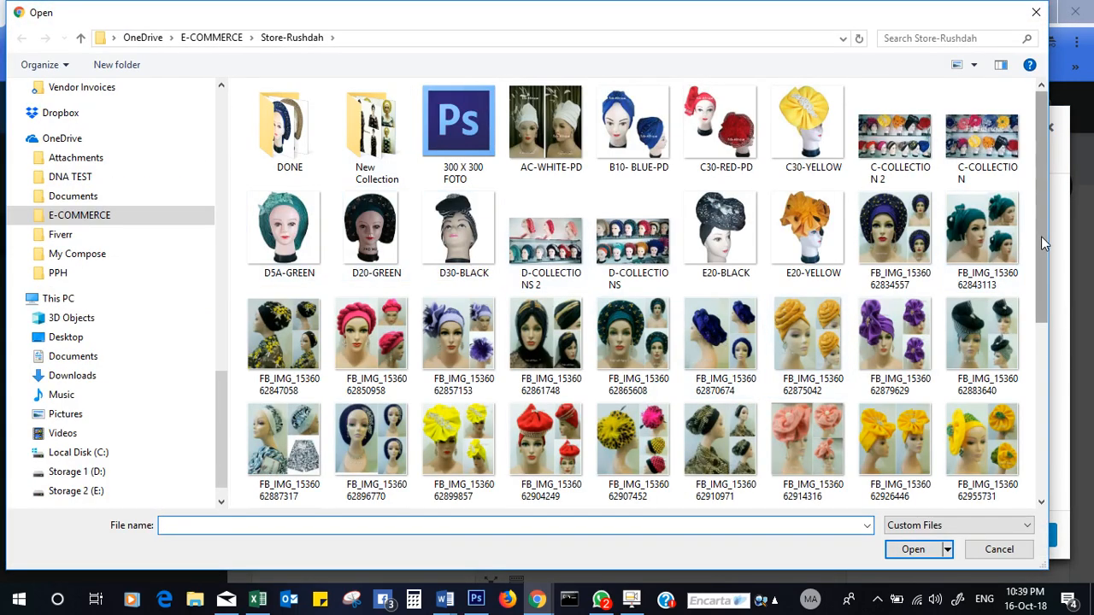
pyautogui.moveTo(1041, 239)
pyautogui.mouseDown()
pyautogui.moveTo(1044, 386)
pyautogui.moveTo(1048, 225)
pyautogui.mouseUp()
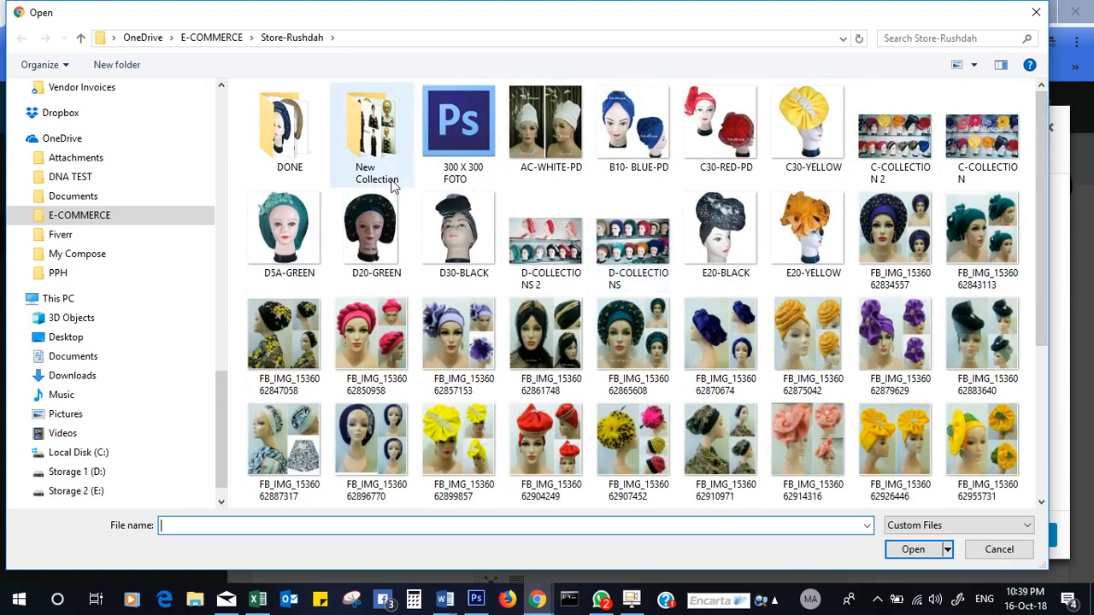
pyautogui.doubleClick(284, 149)
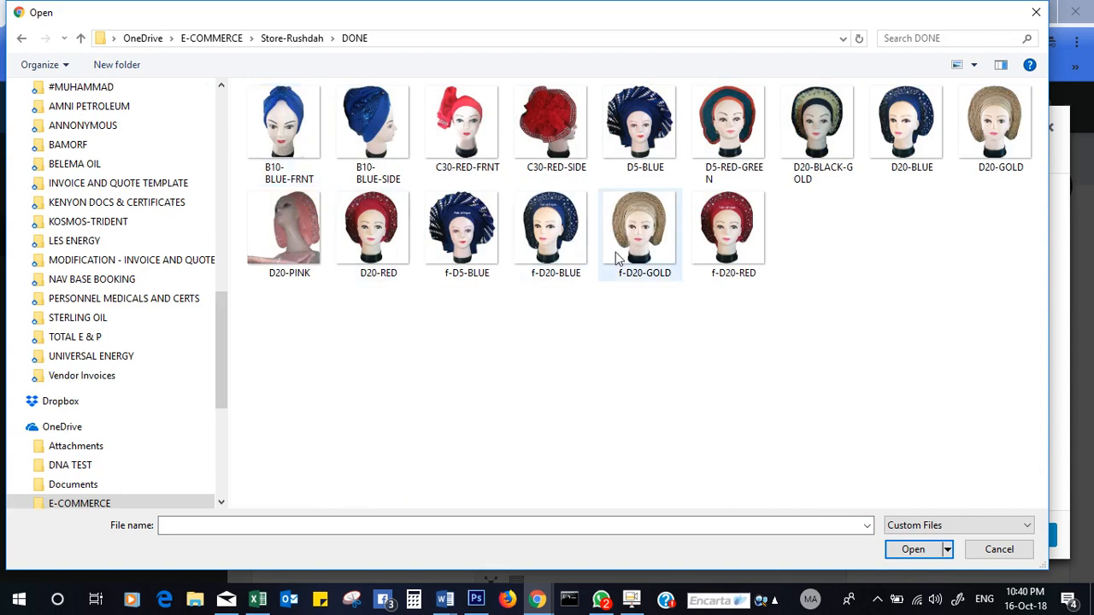
pyautogui.click(892, 141)
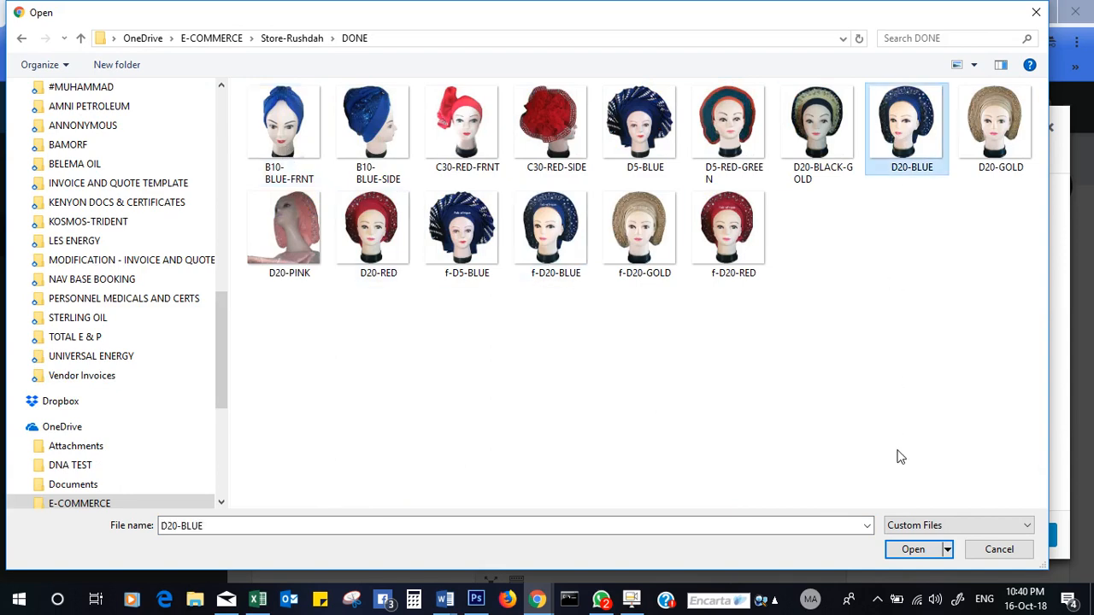
pyautogui.click(916, 549)
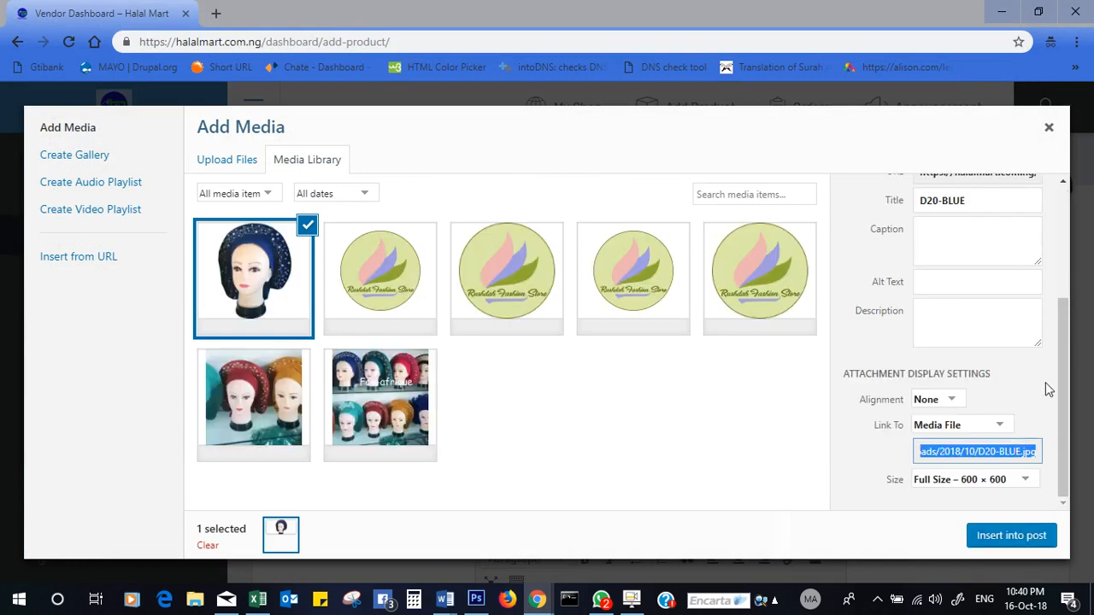
pyautogui.click(1012, 540)
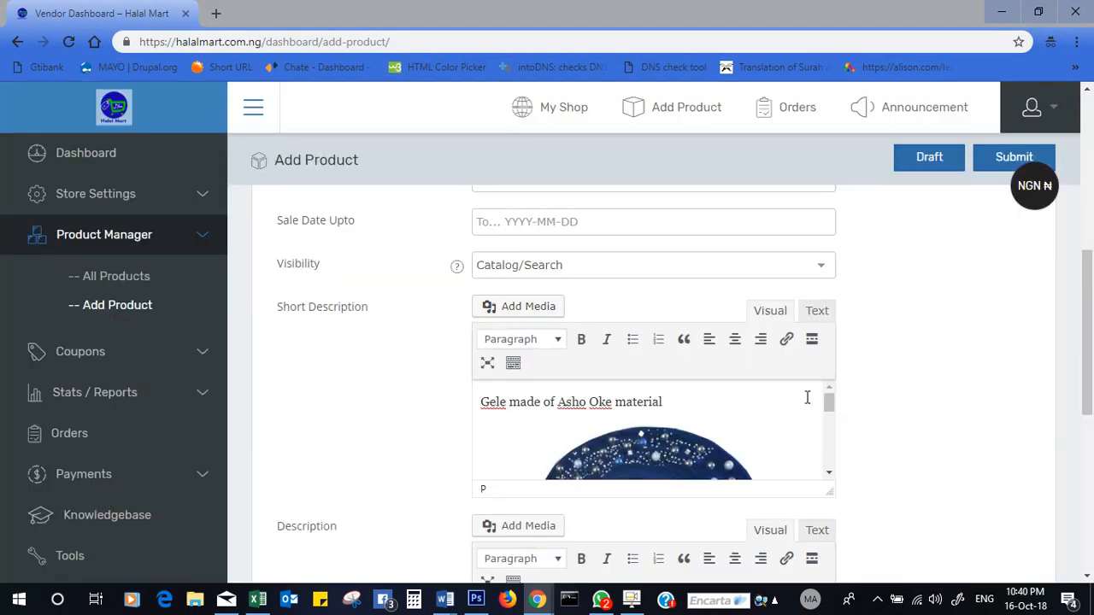
# - Make the Short Description editor taller to reveal the gele photo, then place the cursor in Description
pyautogui.moveTo(828, 402)
pyautogui.mouseDown()
pyautogui.moveTo(829, 470)
pyautogui.moveTo(830, 395)
pyautogui.mouseUp()
pyautogui.moveTo(828, 491); pyautogui.dragTo(828, 561)
pyautogui.moveTo(828, 435)
pyautogui.mouseDown()
pyautogui.moveTo(830, 512)
pyautogui.moveTo(838, 430)
pyautogui.mouseUp()
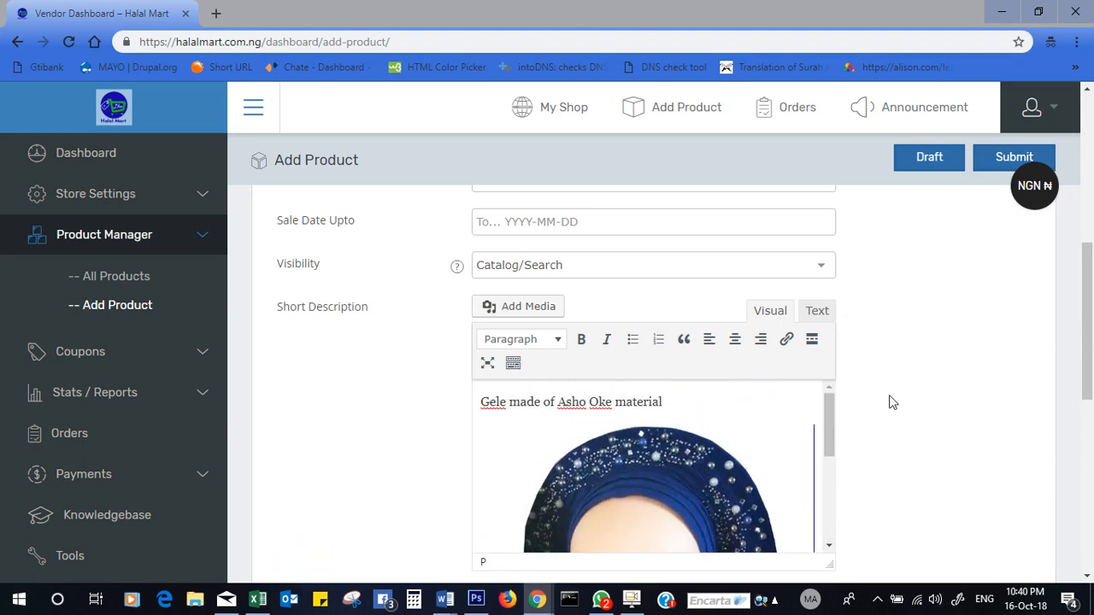
pyautogui.moveTo(1090, 308); pyautogui.dragTo(1091, 409)
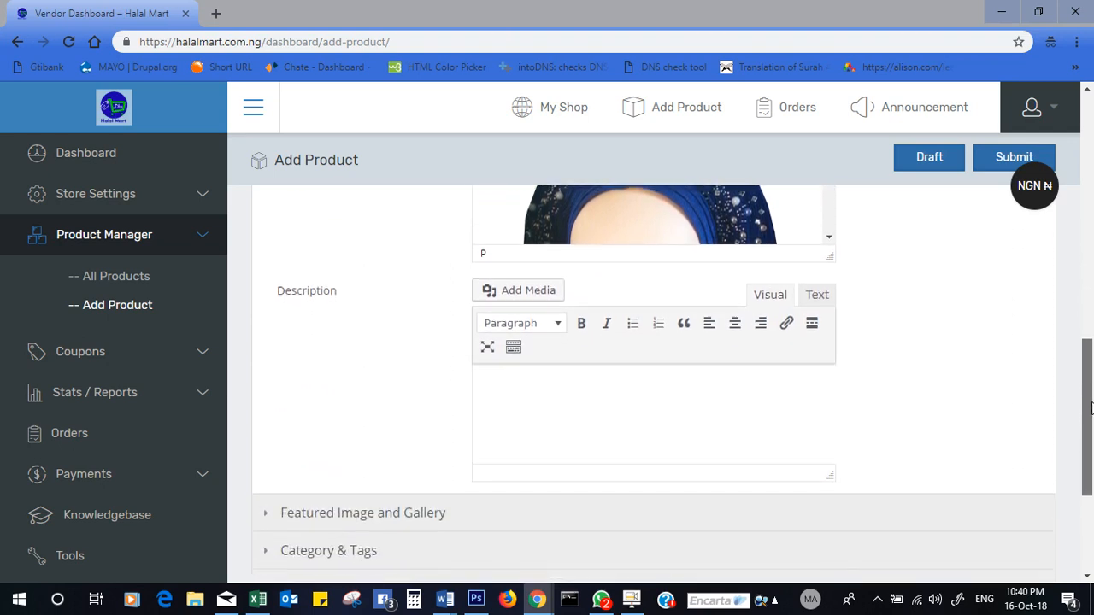
pyautogui.click(576, 419)
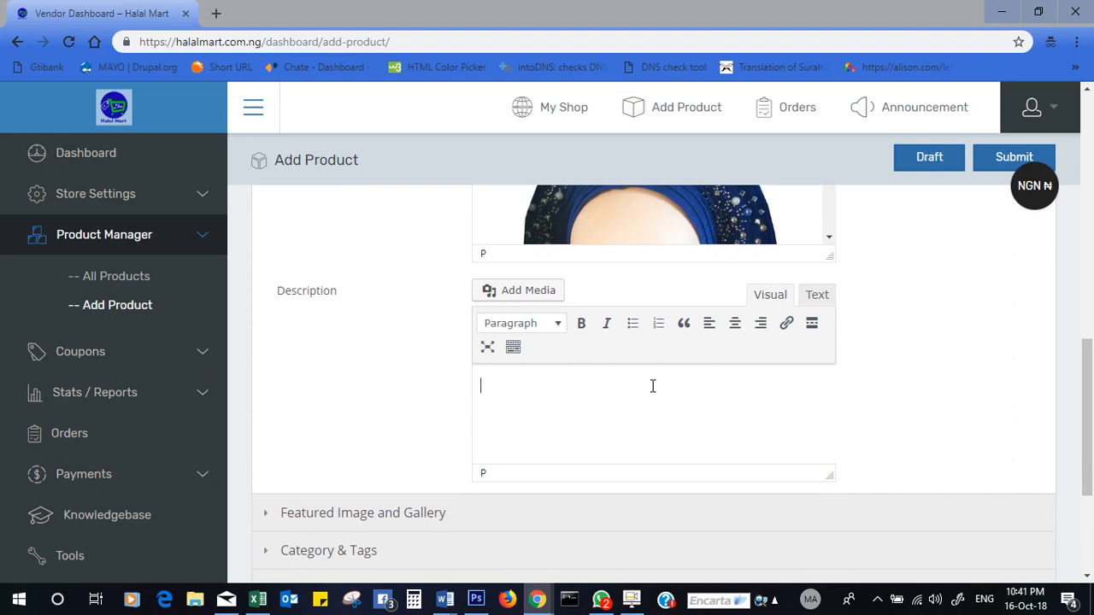
# - Write the description 'Gele with beads and stone', 'Colour: Blue', 'Size: Adjustable'
pyautogui.scroll(1, 1091, 316)
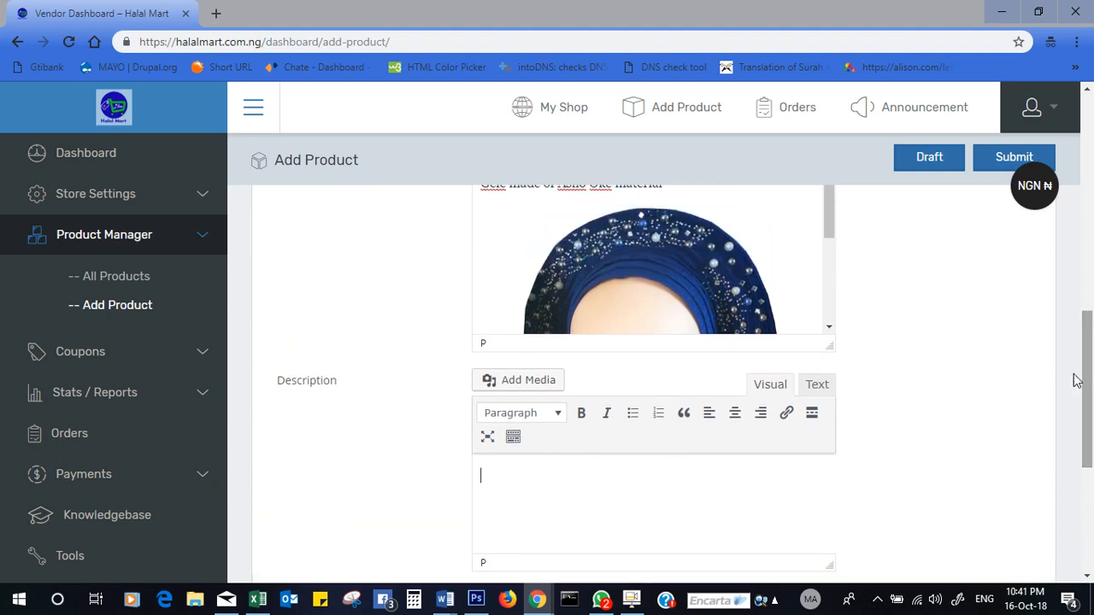
pyautogui.moveTo(828, 227)
pyautogui.mouseDown()
pyautogui.moveTo(833, 241)
pyautogui.moveTo(830, 233)
pyautogui.mouseUp()
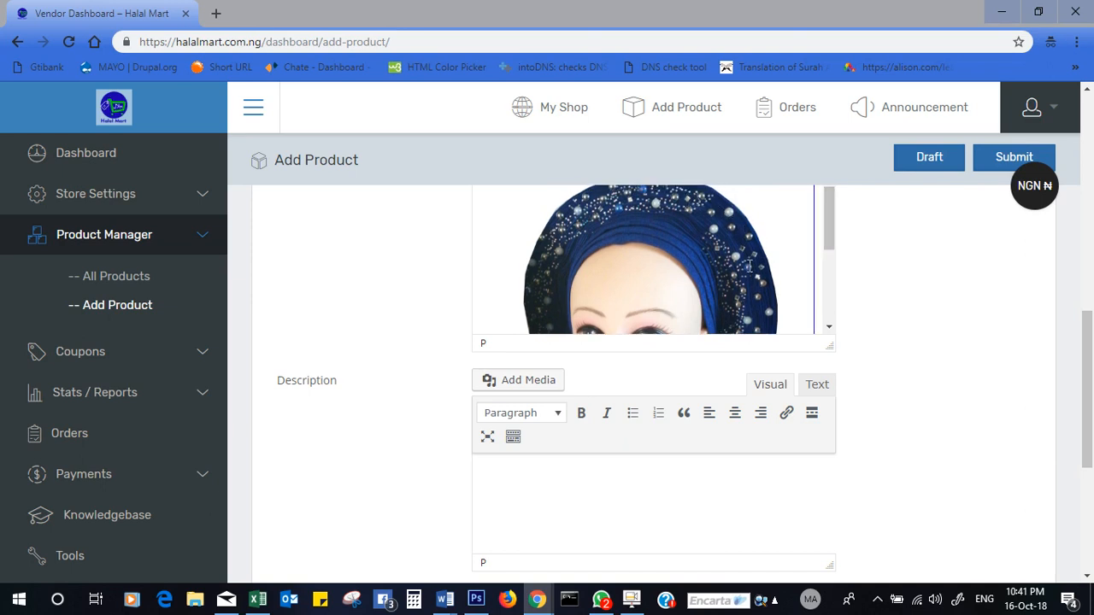
pyautogui.click(571, 513)
pyautogui.write('Gele with bead')
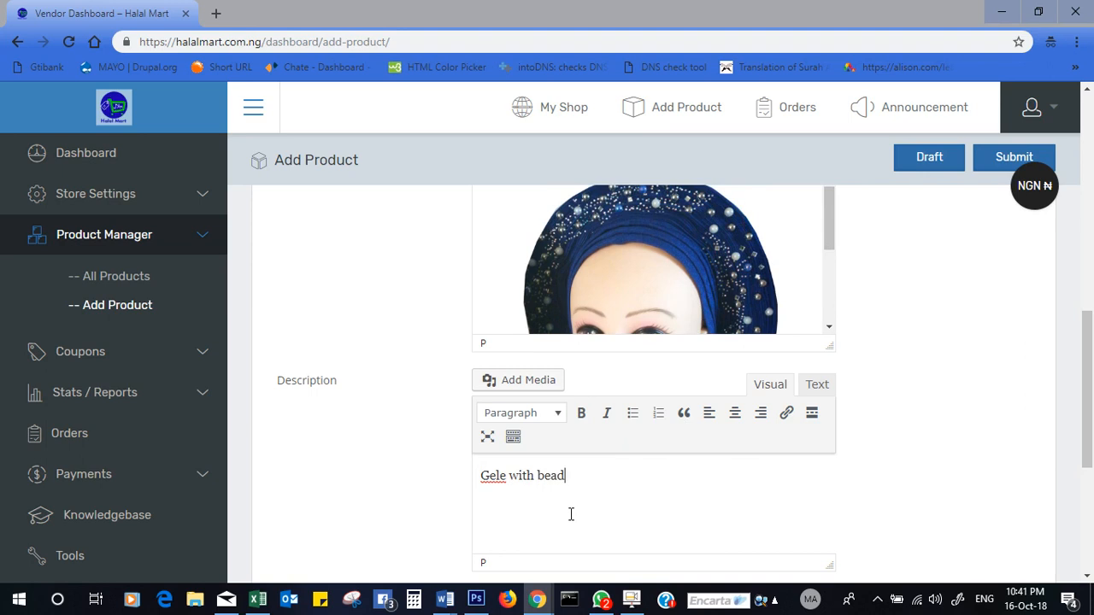
pyautogui.write('s and stone')
pyautogui.write('Colo')
pyautogui.write('rs')
pyautogui.press('BackSpace')
pyautogui.press('BackSpace')
pyautogui.write('ur')
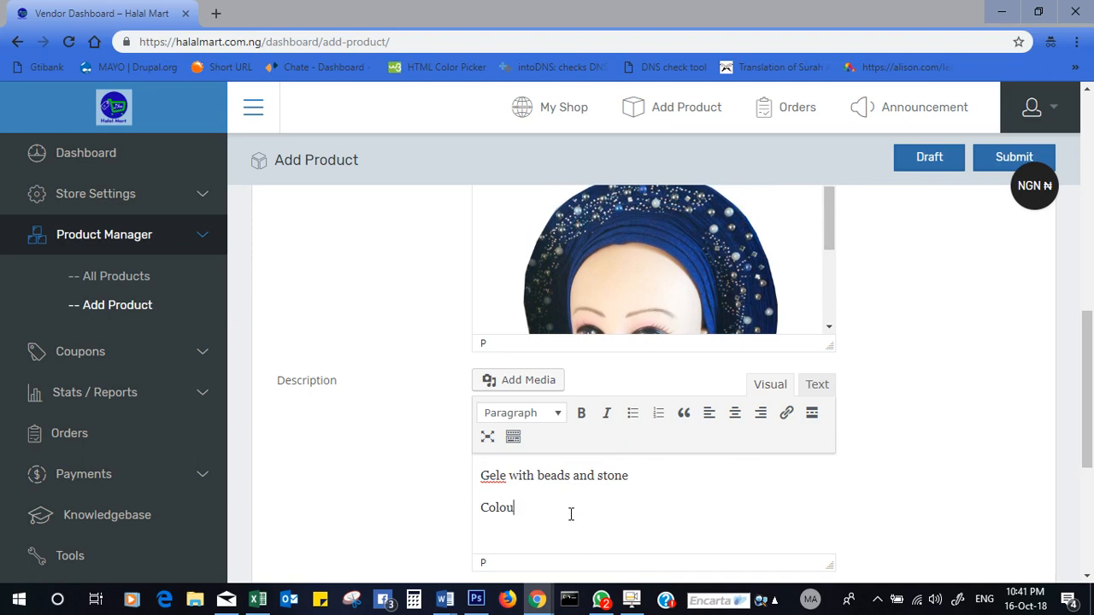
pyautogui.press('BackSpace')
pyautogui.write('ur: Blue')
pyautogui.press('Return')
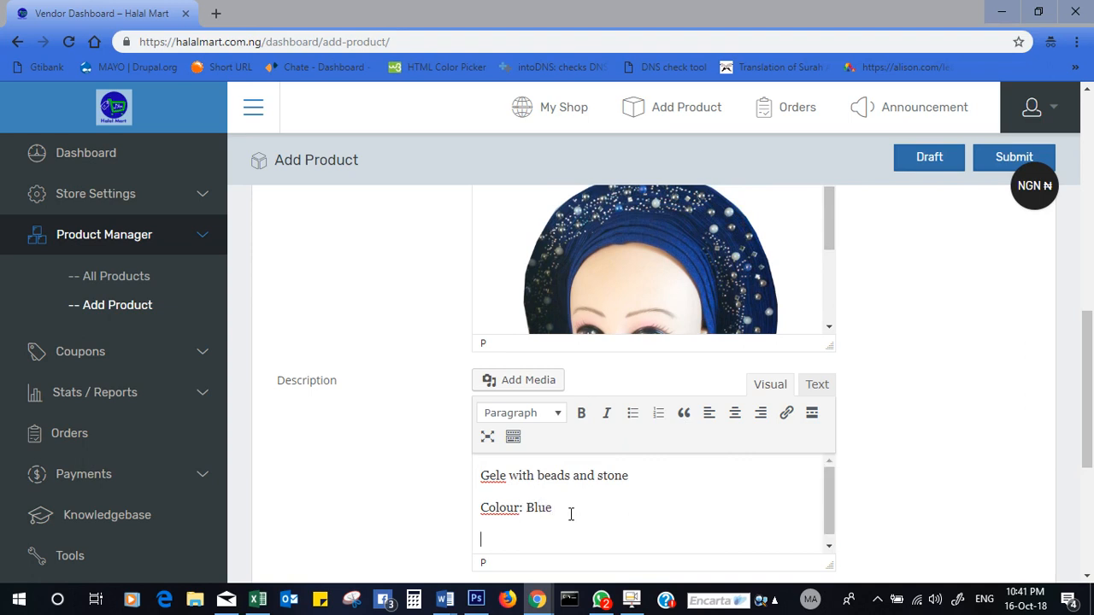
pyautogui.write('si')
pyautogui.press('BackSpace')
pyautogui.write('Sixe')
pyautogui.press('BackSpace')
pyautogui.press('BackSpace')
pyautogui.write('ze: Adjustable')
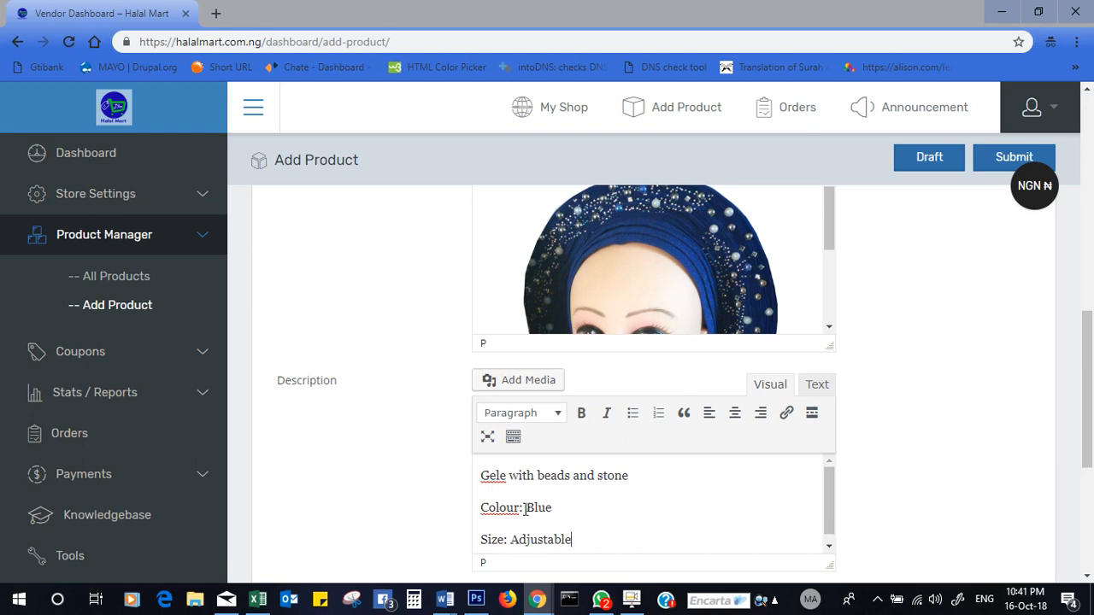
# - Remove the gele photo from the Short Description
pyautogui.scroll(-3, 1090, 425)
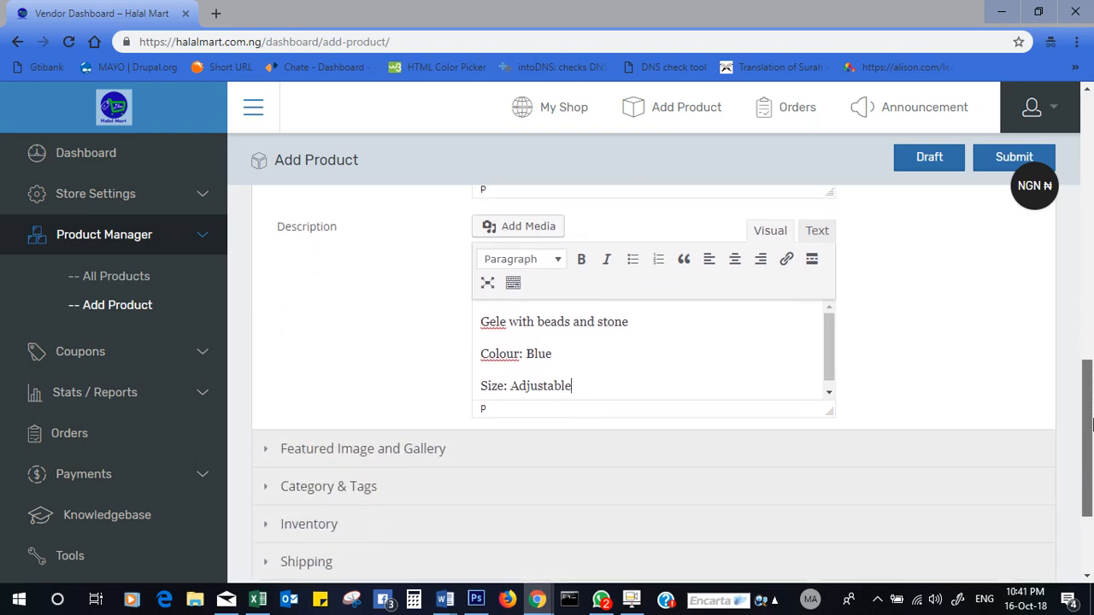
pyautogui.moveTo(1092, 425); pyautogui.dragTo(1090, 332)
pyautogui.click(629, 369)
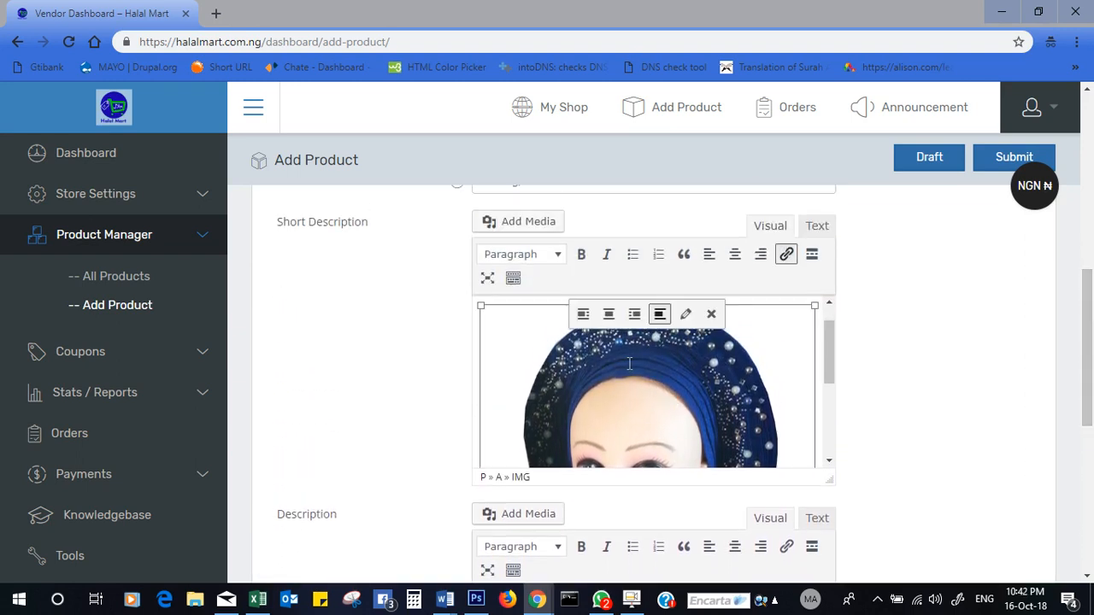
pyautogui.click(711, 315)
pyautogui.moveTo(1090, 306); pyautogui.dragTo(1091, 319)
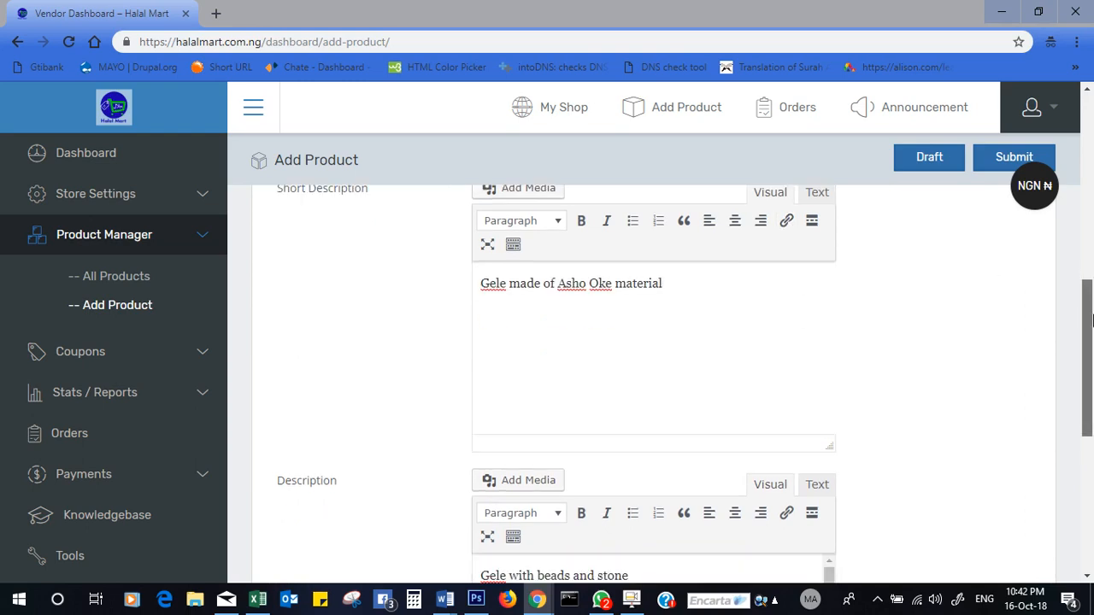
pyautogui.scroll(-4, 1090, 319)
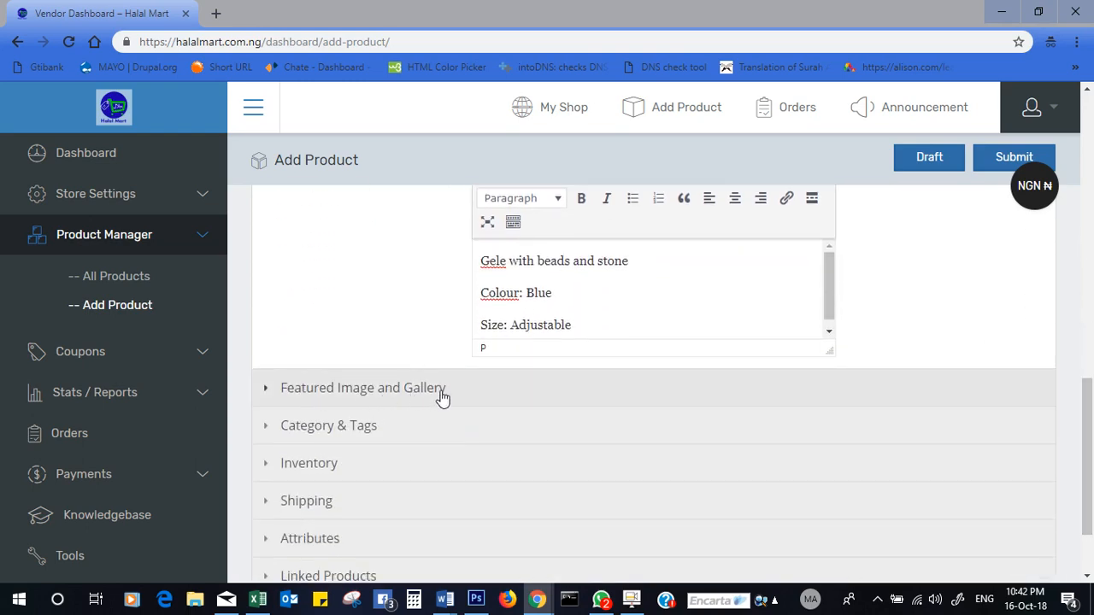
# - Set the D20-BLUE blue beaded gele picture from the Media Library as the featured image
pyautogui.click(442, 395)
pyautogui.scroll(1, 1092, 348)
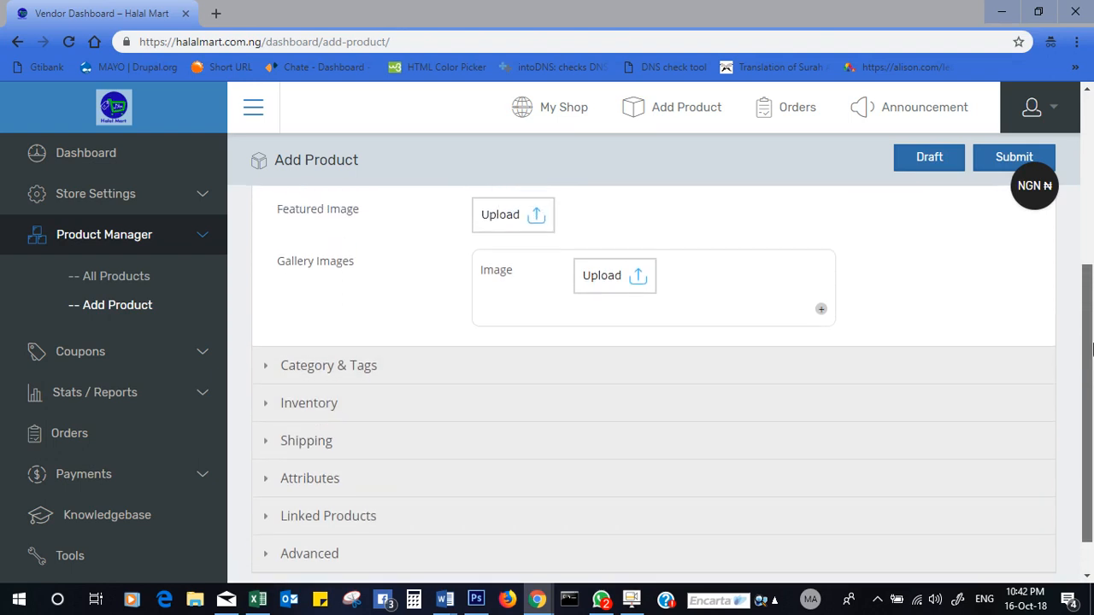
pyautogui.scroll(1, 1092, 349)
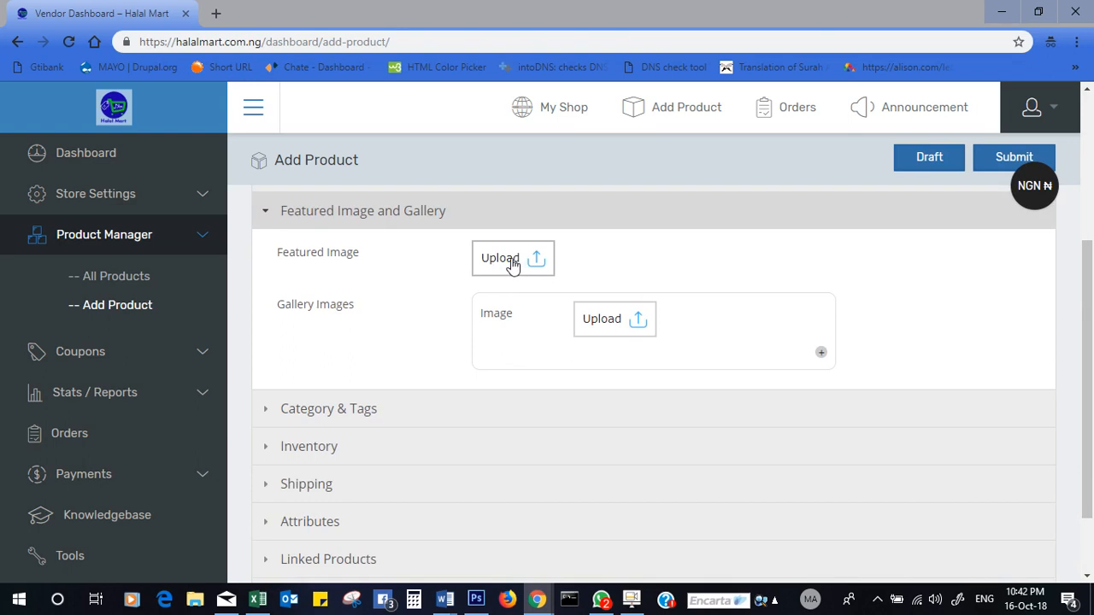
pyautogui.click(511, 264)
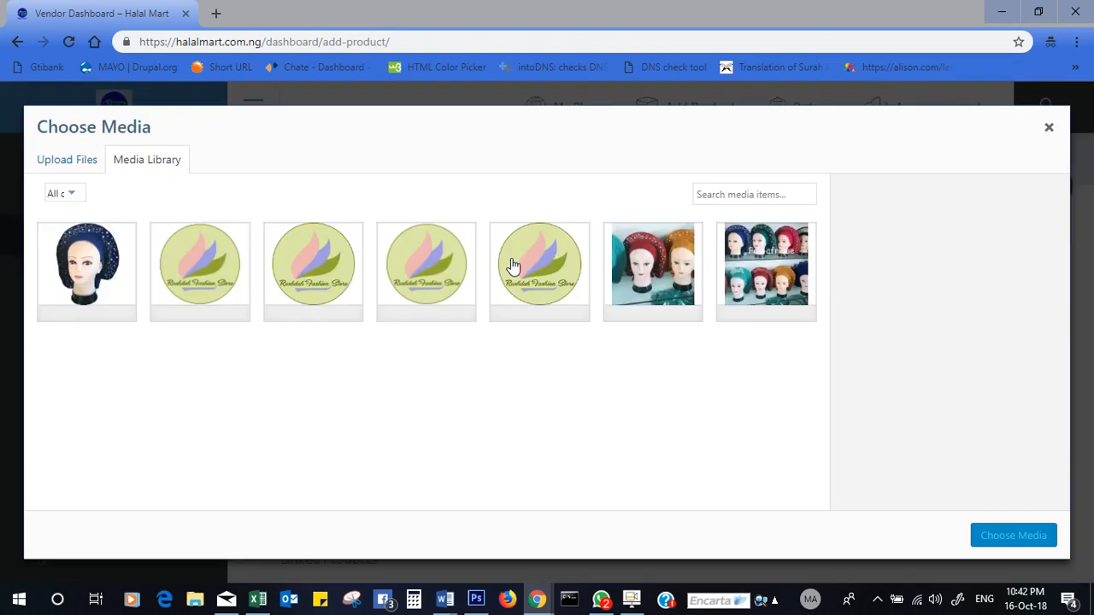
pyautogui.click(56, 260)
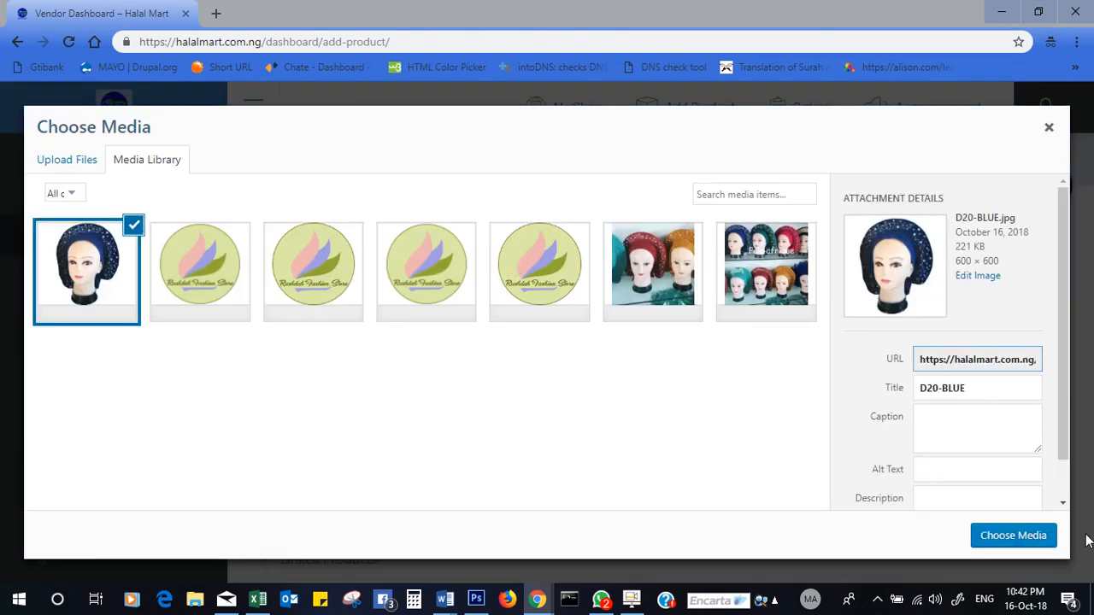
pyautogui.click(1039, 536)
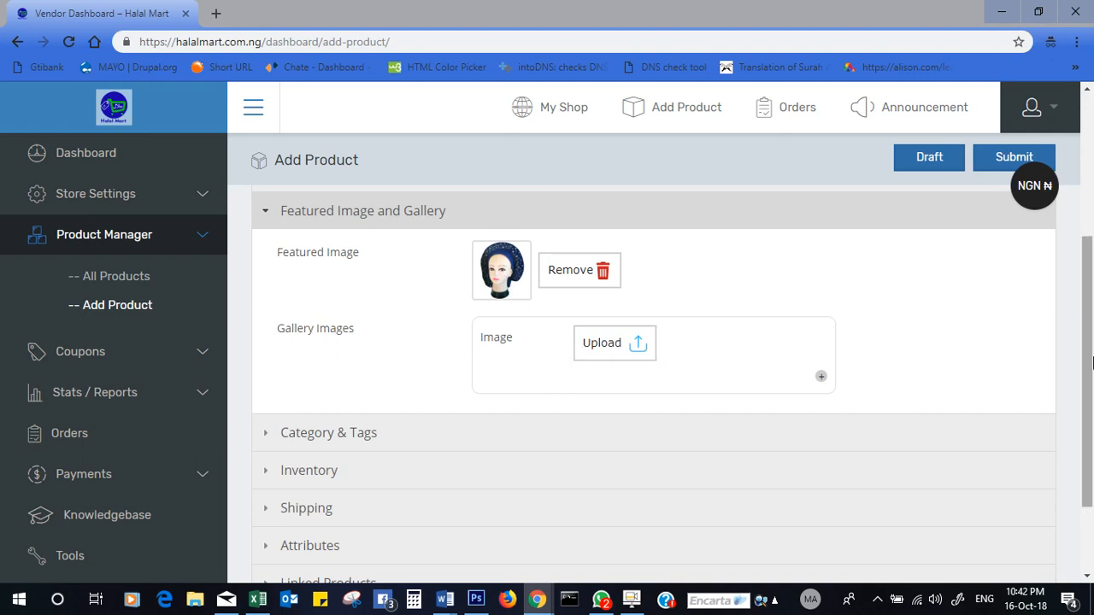
pyautogui.scroll(-1, 1091, 363)
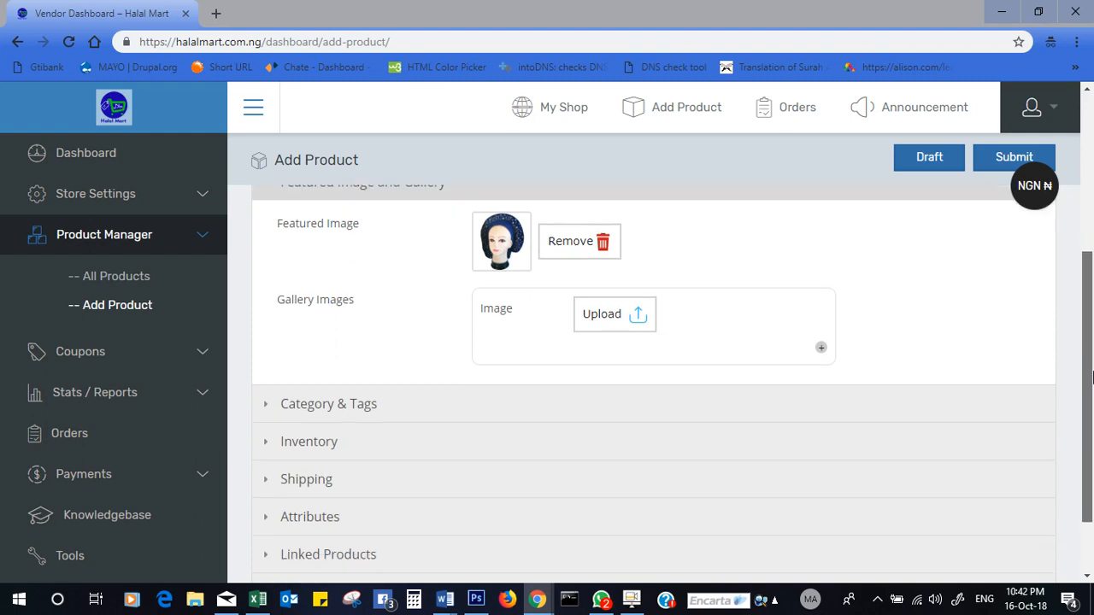
# - Assign the product to the Women Clothing category
pyautogui.click(670, 398)
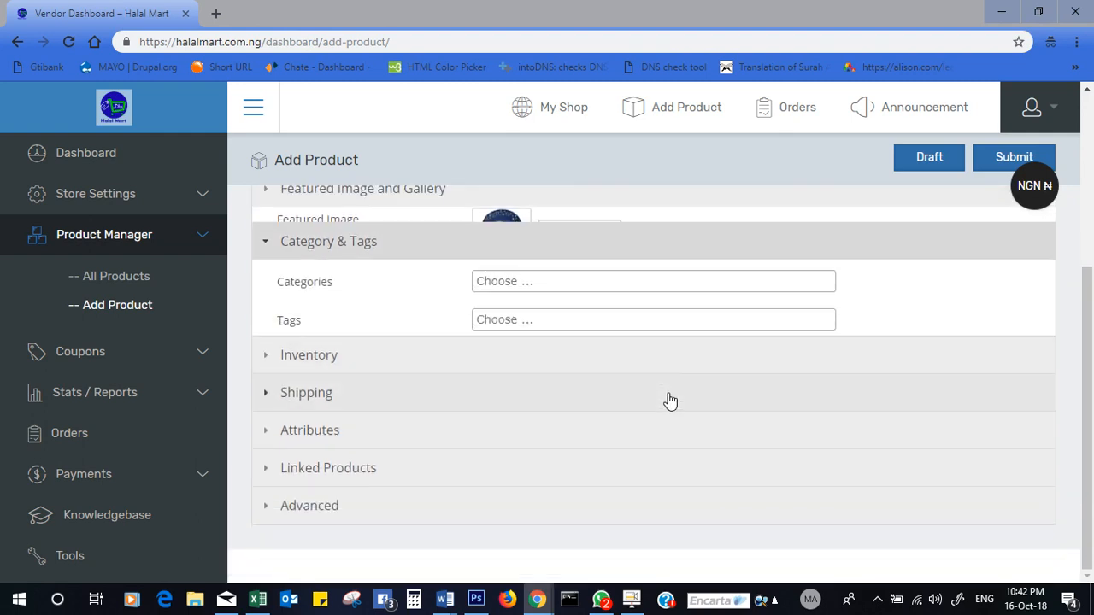
pyautogui.click(564, 278)
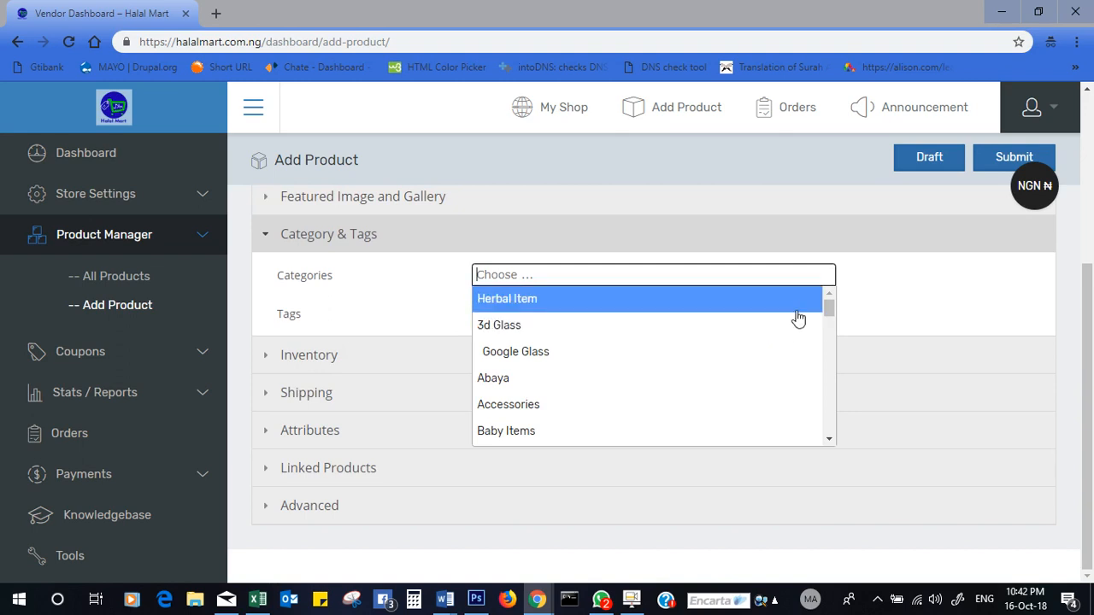
pyautogui.moveTo(827, 310); pyautogui.dragTo(832, 432)
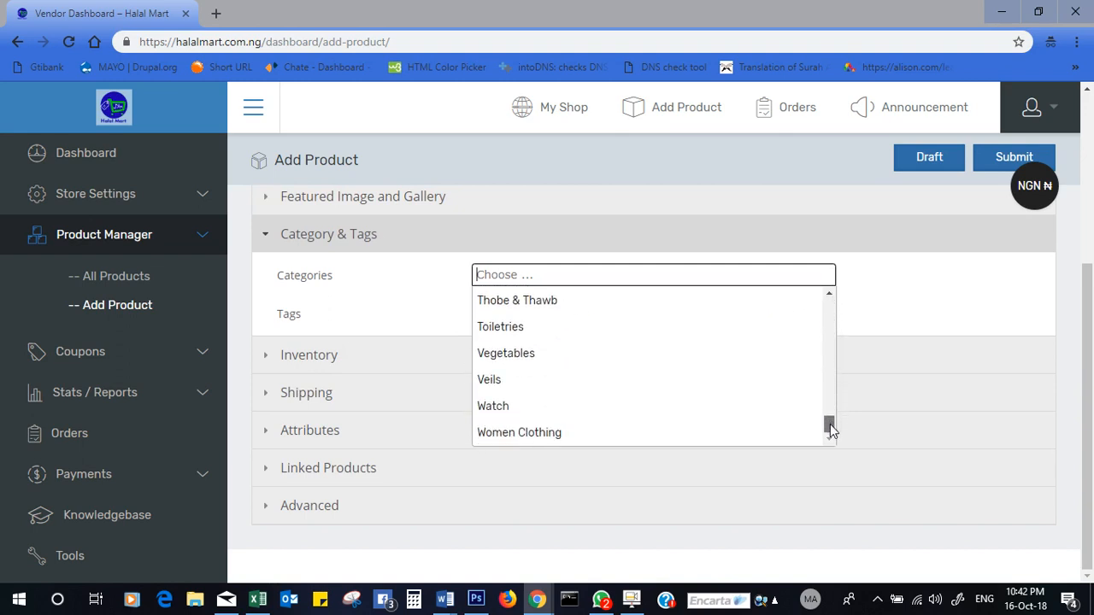
pyautogui.click(565, 434)
# - Add the tags gele, headscarf and turban
pyautogui.click(539, 312)
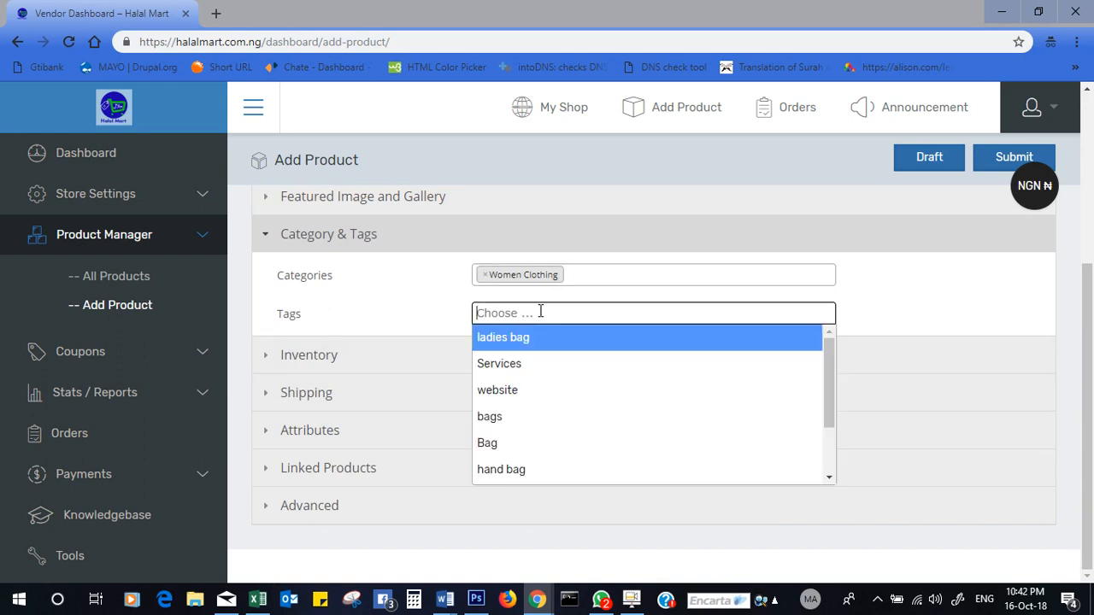
pyautogui.write('gele')
pyautogui.press('Return')
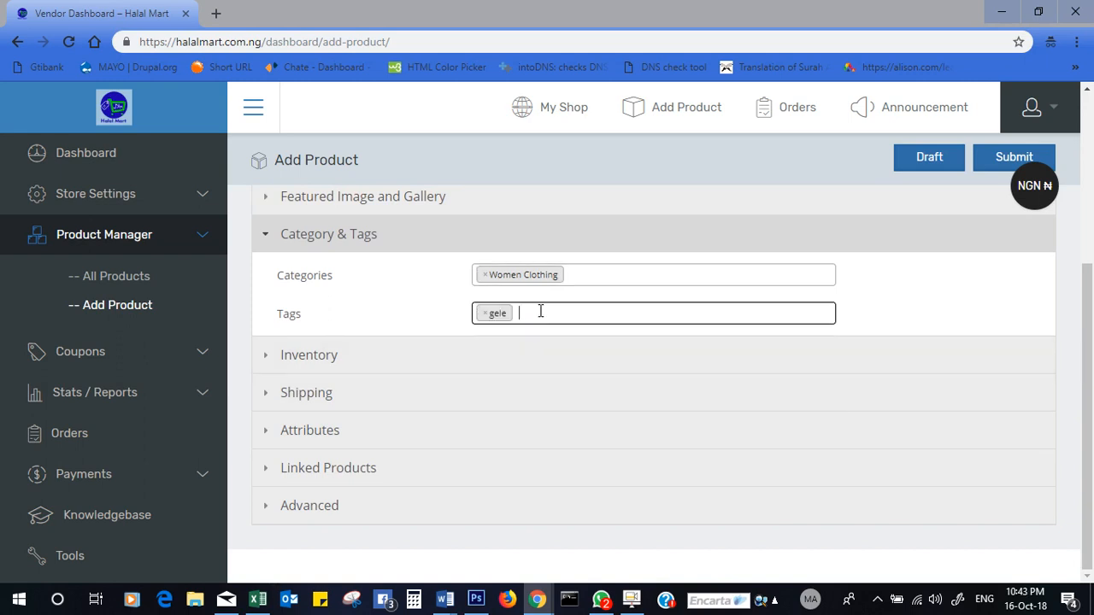
pyautogui.write('he')
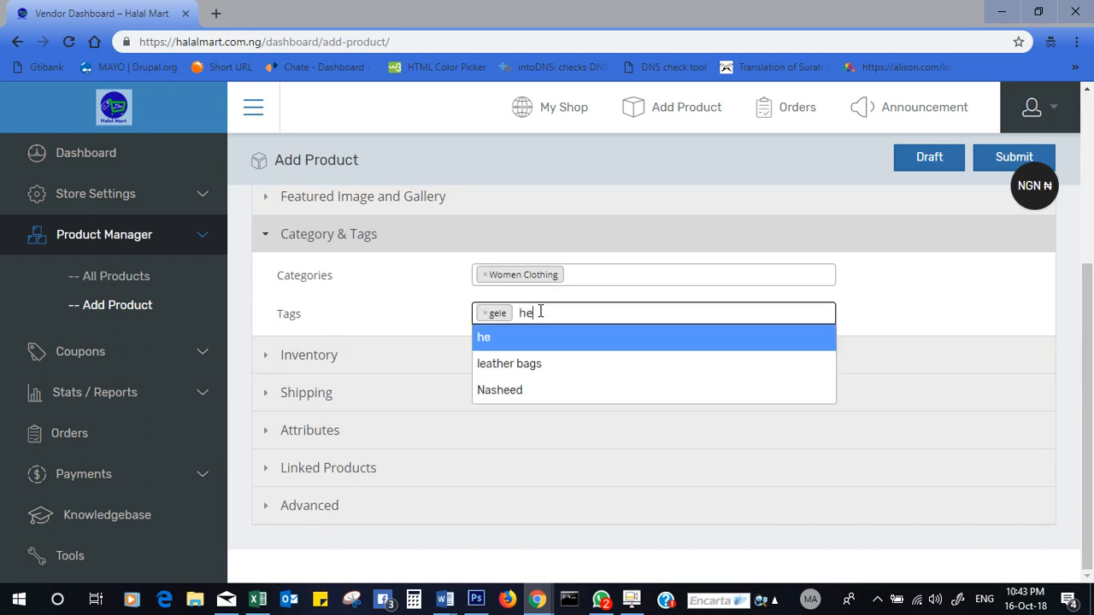
pyautogui.write('adscarf')
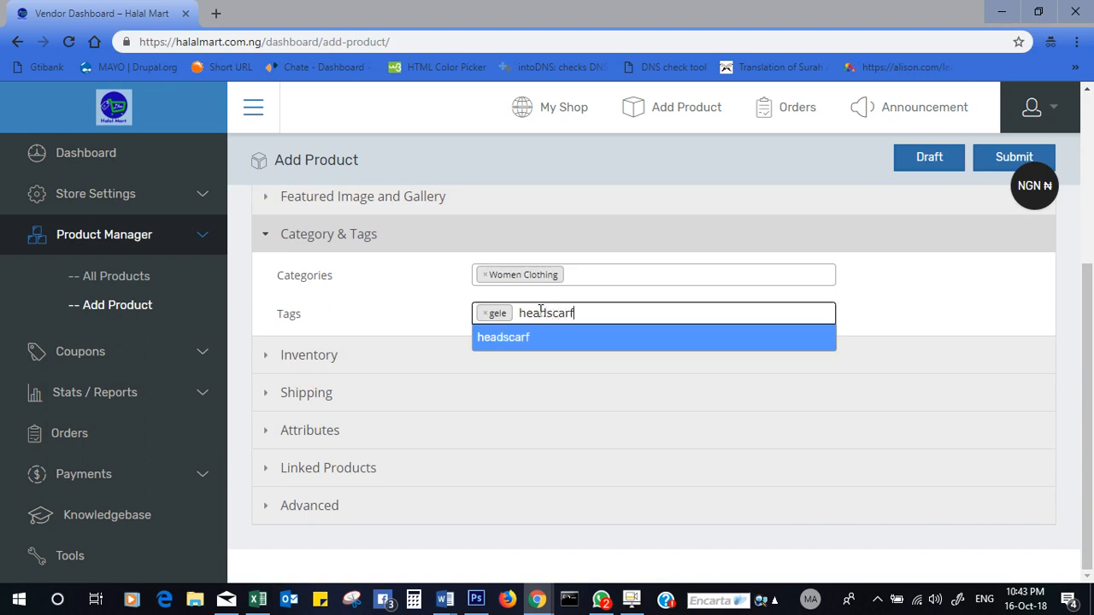
pyautogui.press('Return')
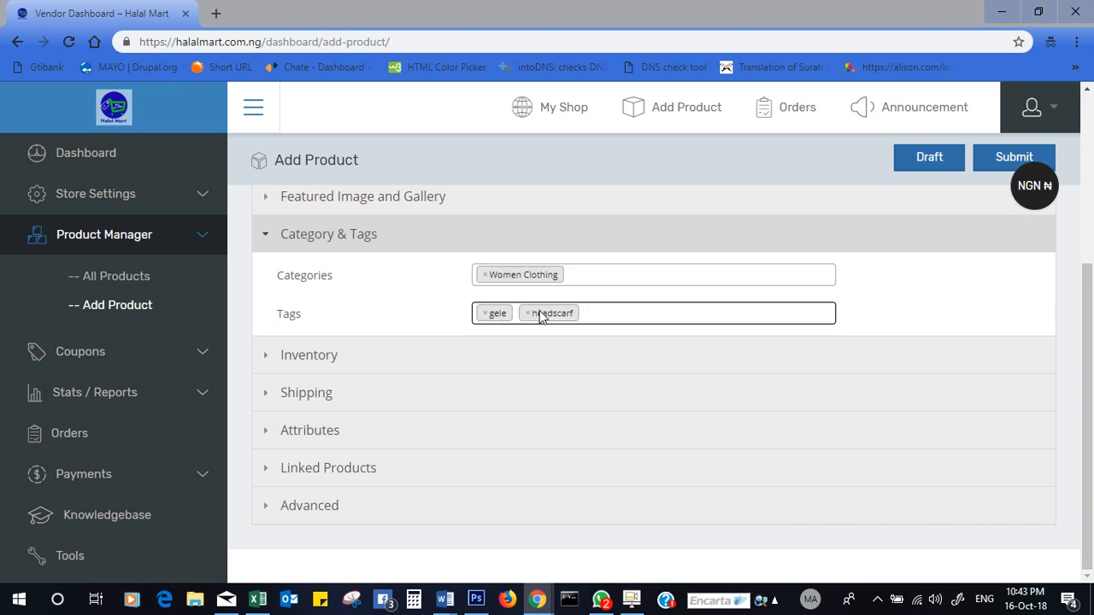
pyautogui.write('turban')
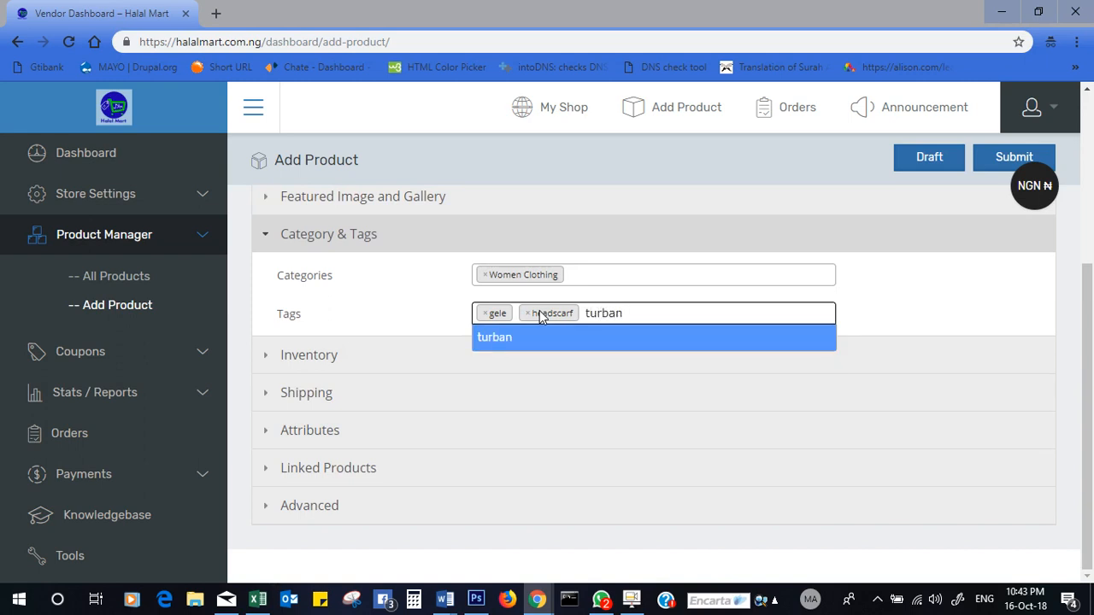
pyautogui.press('Return')
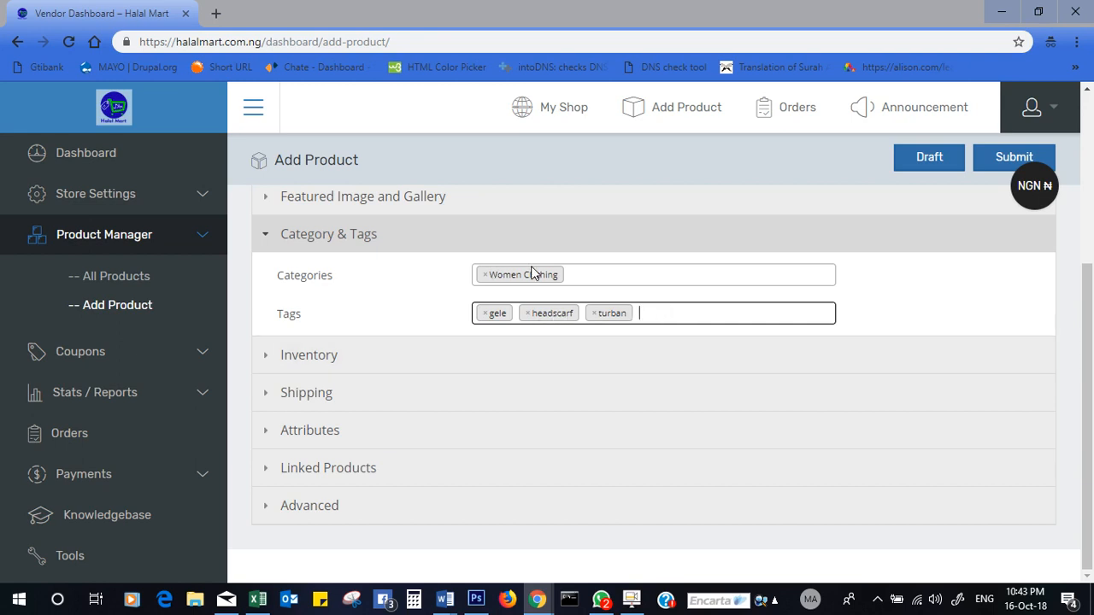
pyautogui.scroll(2, 683, 273)
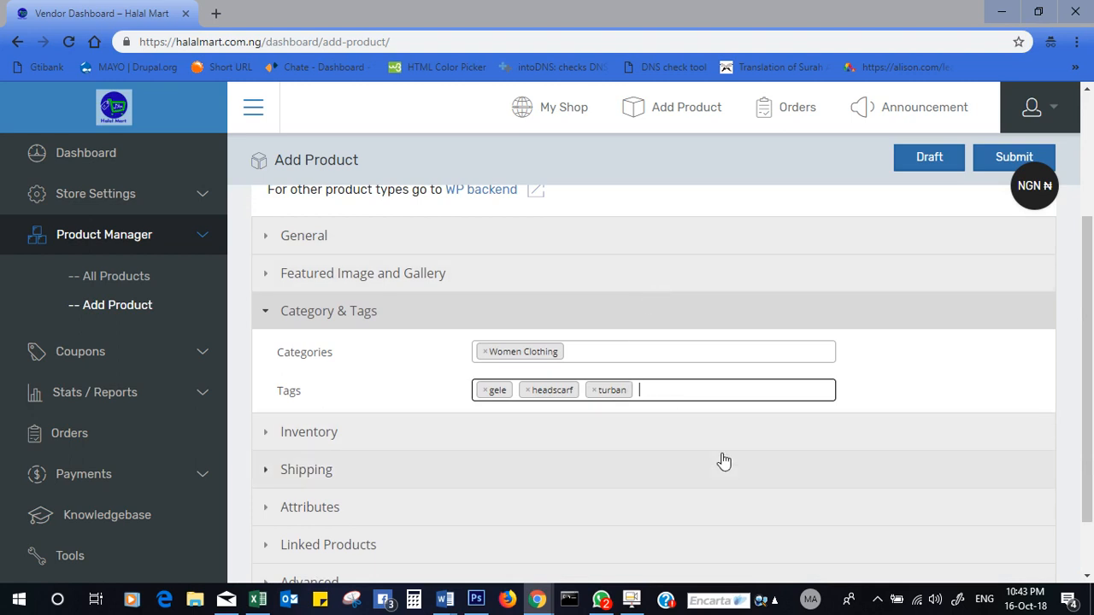
pyautogui.moveTo(1090, 340); pyautogui.dragTo(1089, 374)
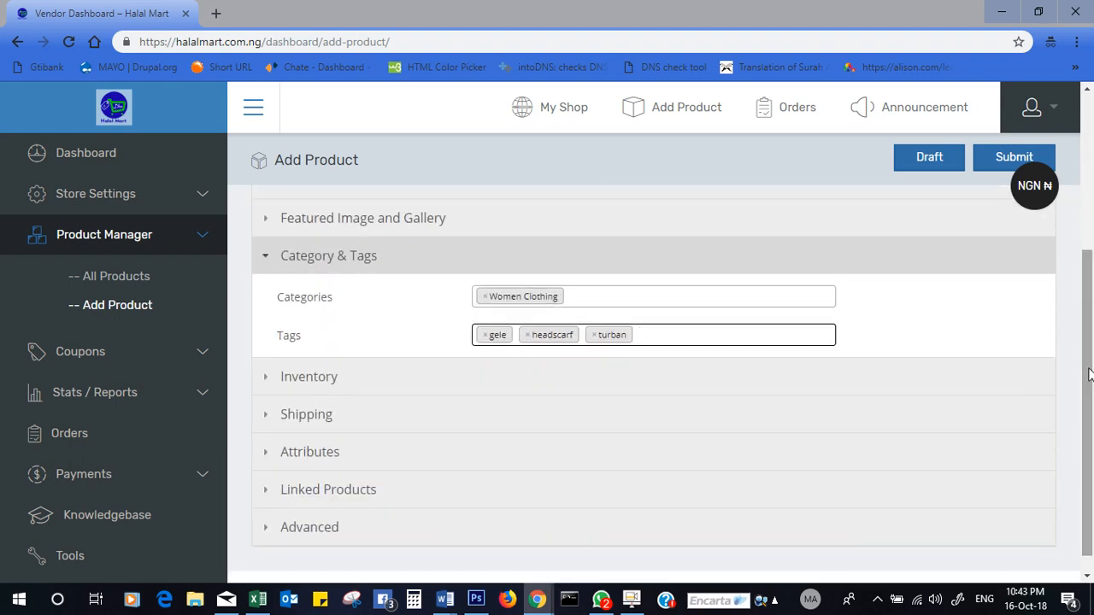
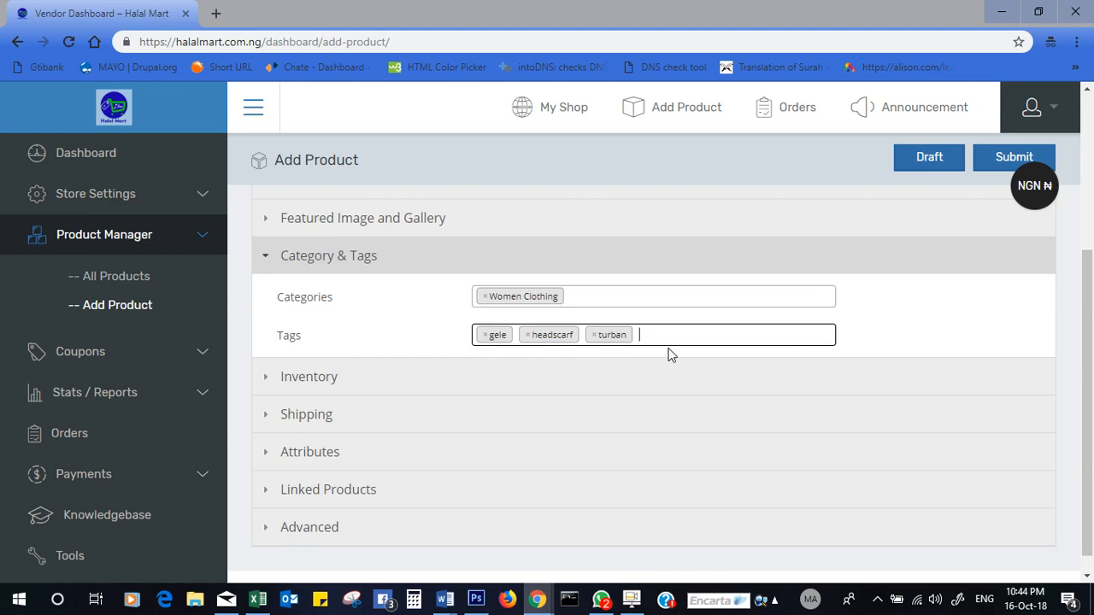
# - Add the tag 'asho oke' and confirm the featured image is still set
pyautogui.write('ash')
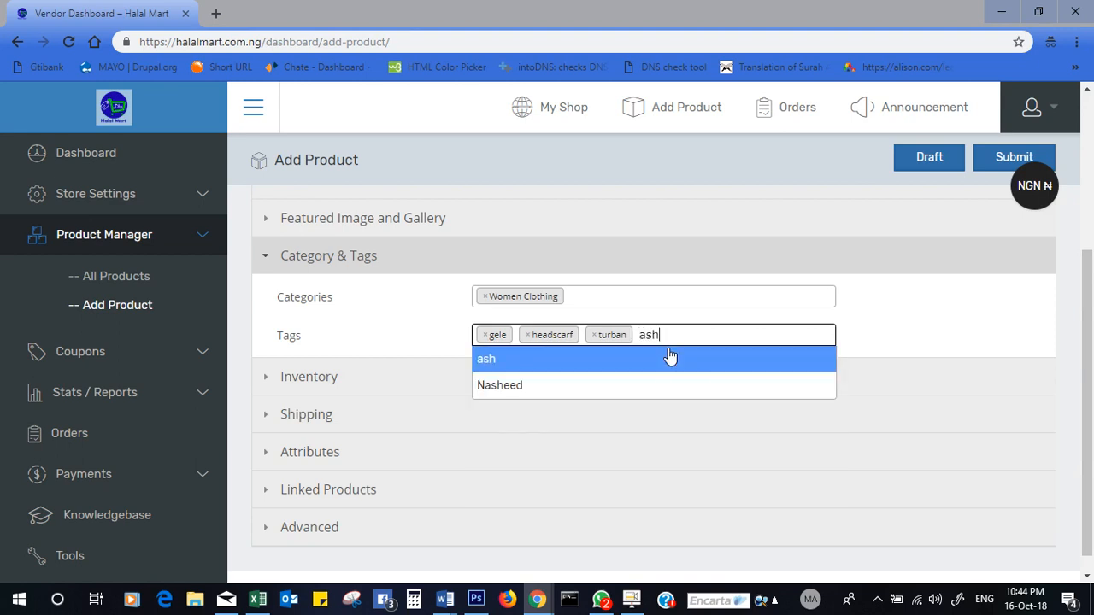
pyautogui.write('o oke')
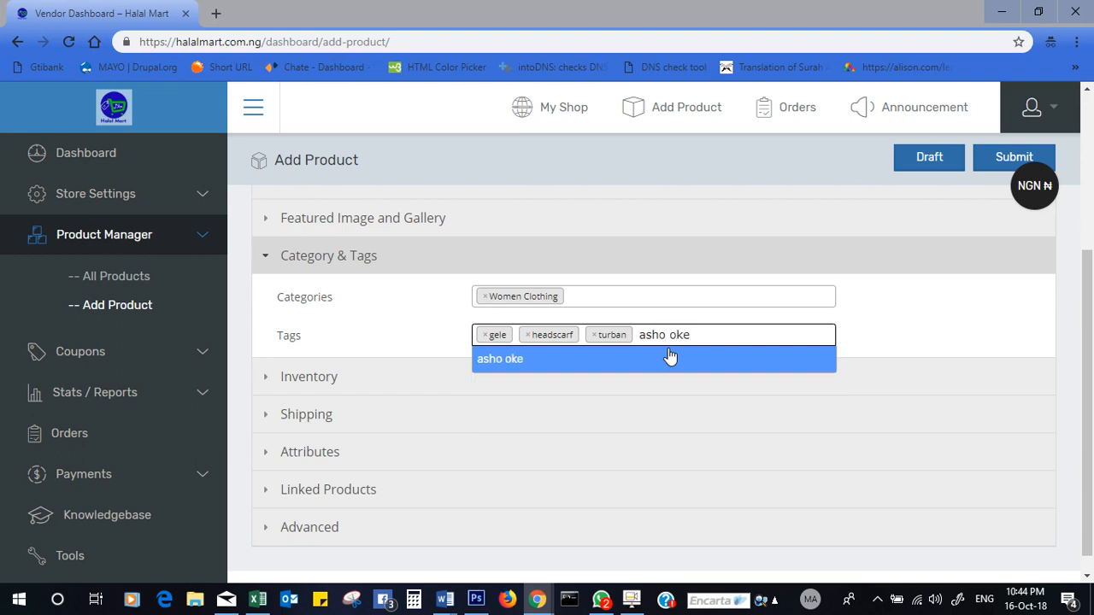
pyautogui.click(670, 358)
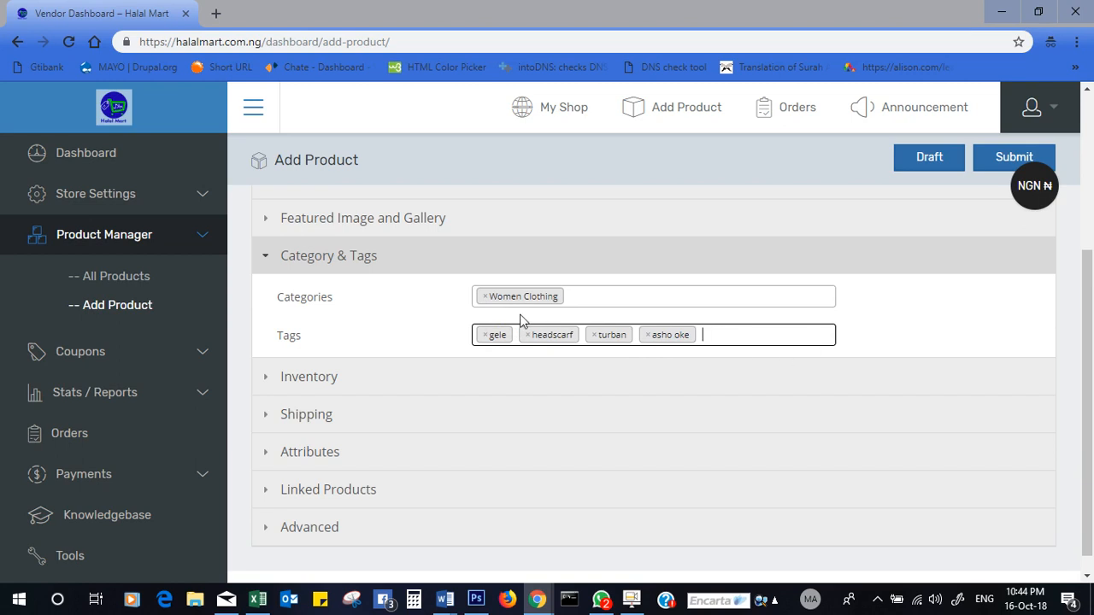
pyautogui.click(473, 223)
pyautogui.click(544, 232)
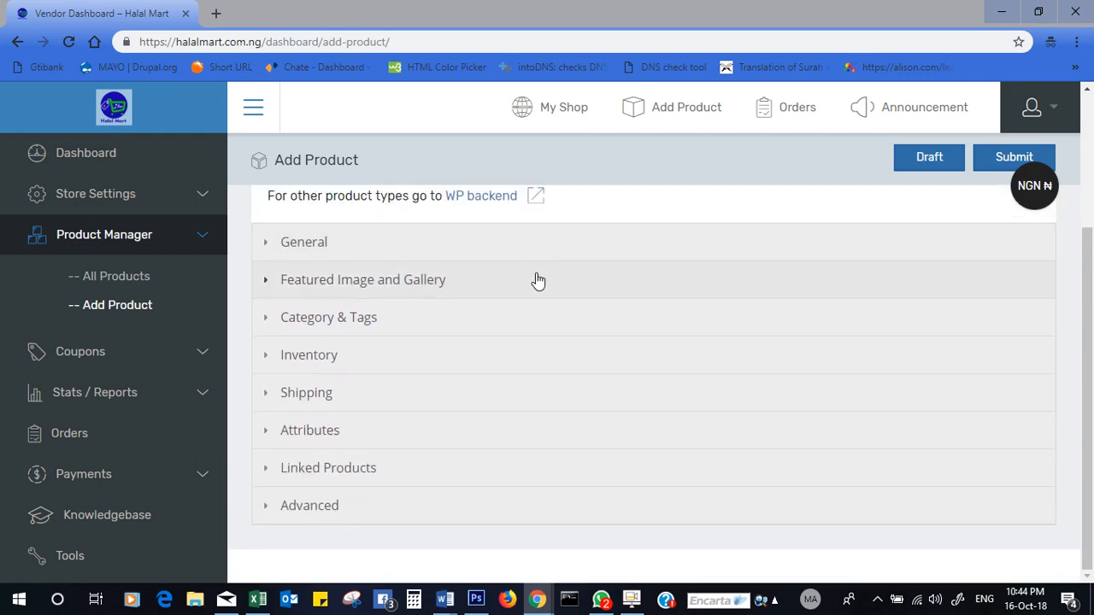
pyautogui.click(535, 282)
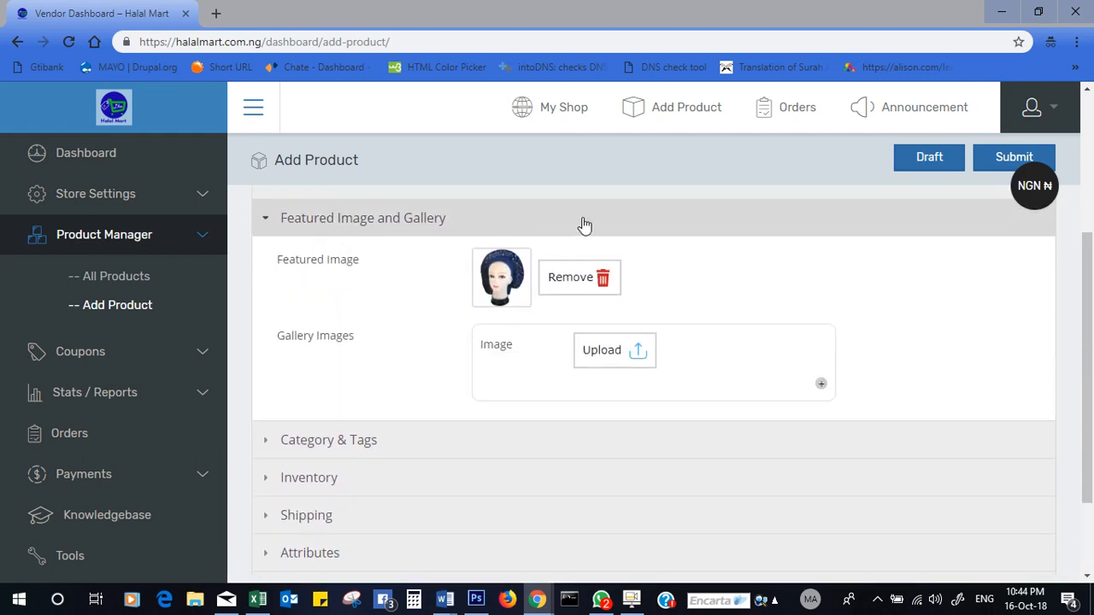
pyautogui.click(584, 225)
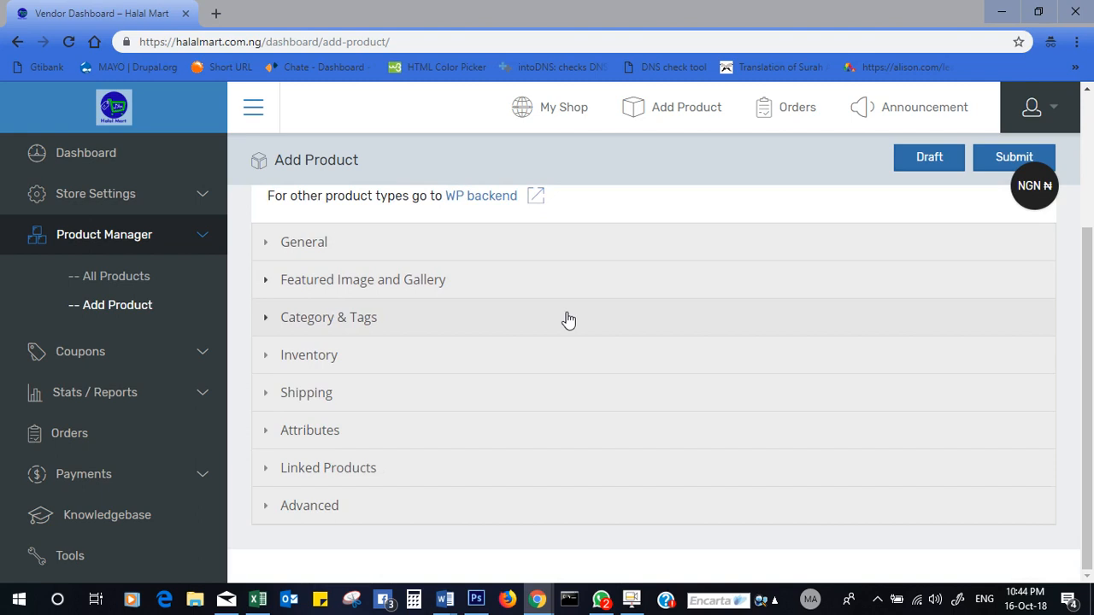
pyautogui.click(568, 320)
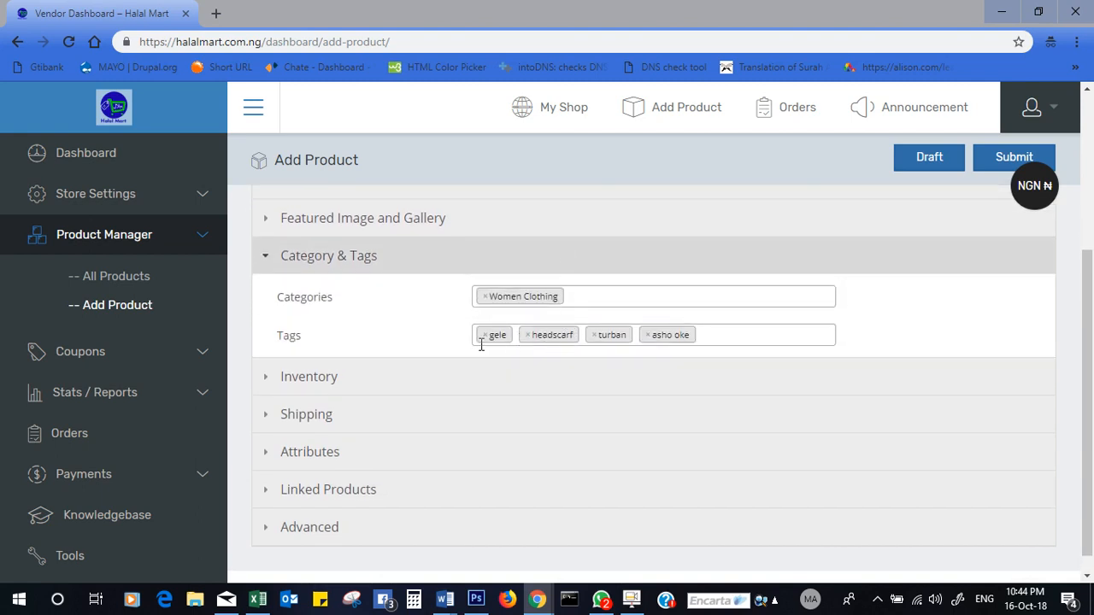
# - Expand Inventory, enable Manage Stock and enter a stock quantity of 50
pyautogui.click(507, 233)
pyautogui.click(582, 476)
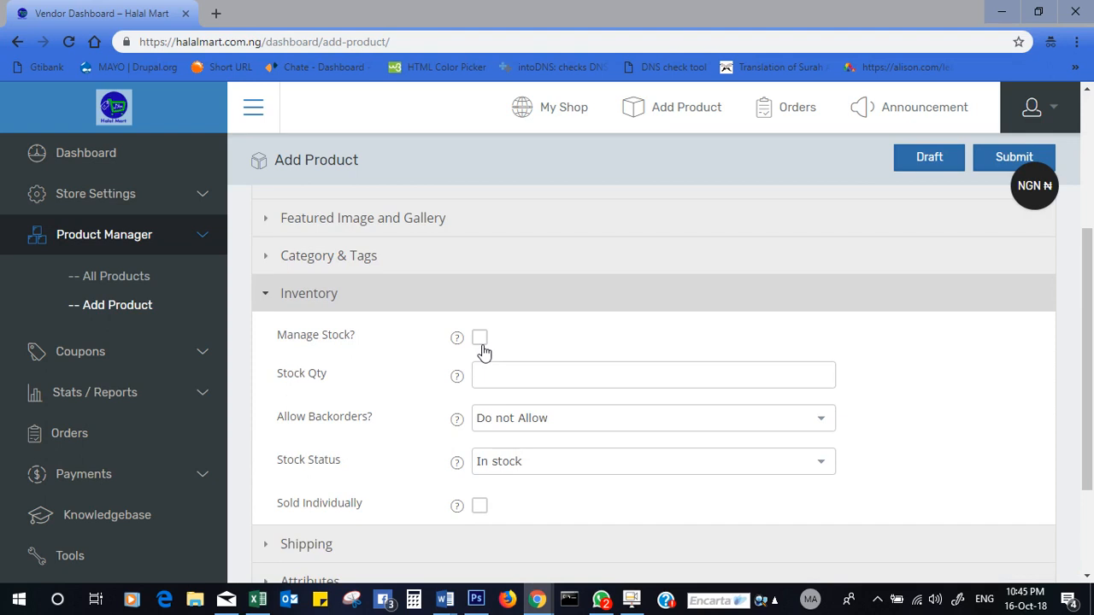
pyautogui.click(479, 340)
pyautogui.click(479, 340)
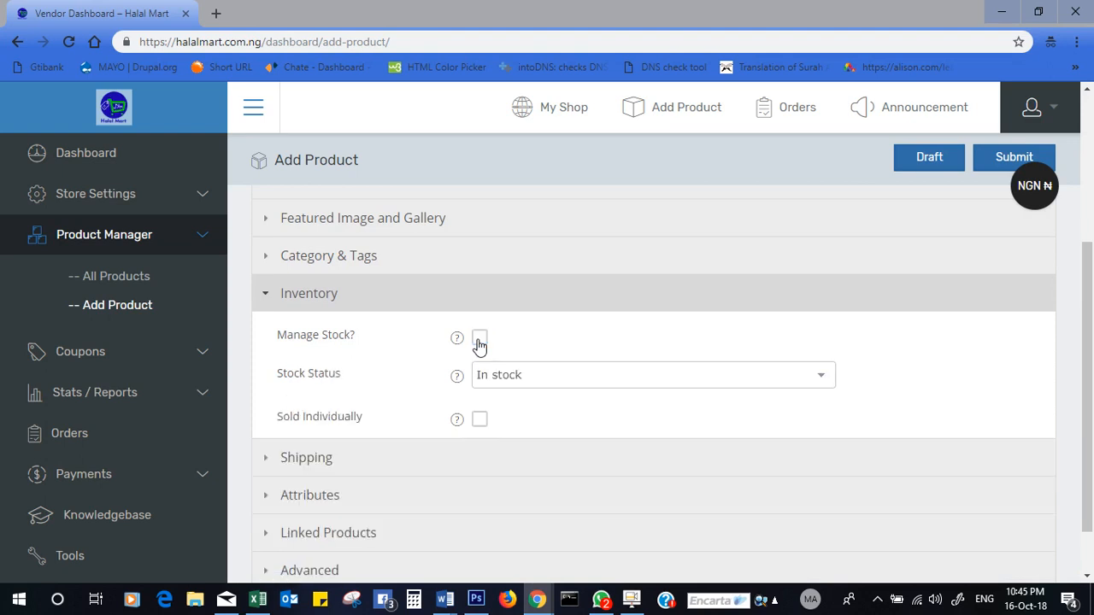
pyautogui.click(479, 340)
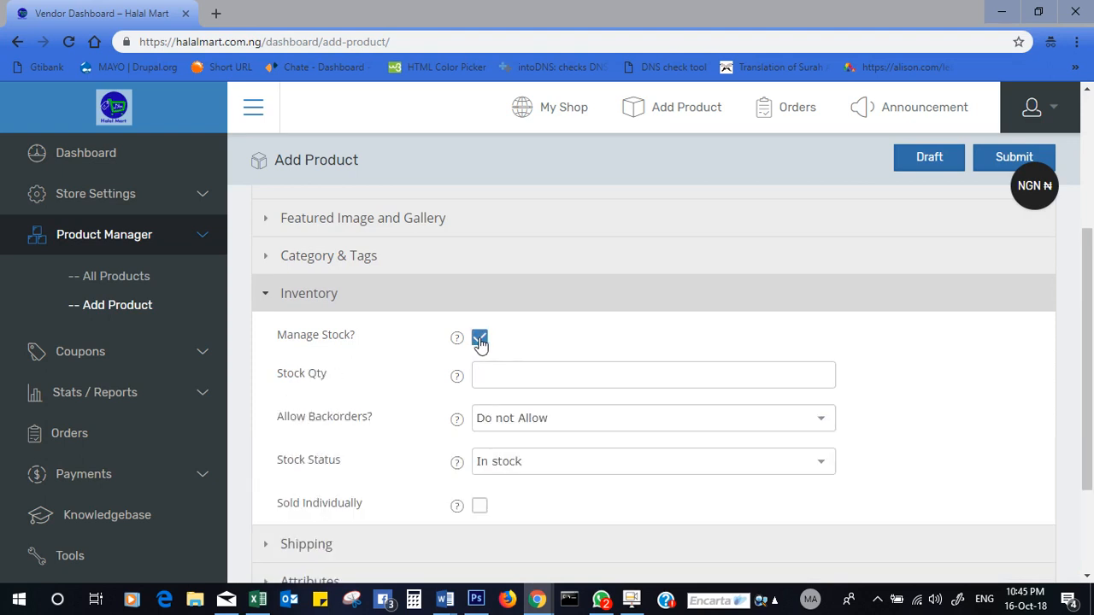
pyautogui.click(510, 375)
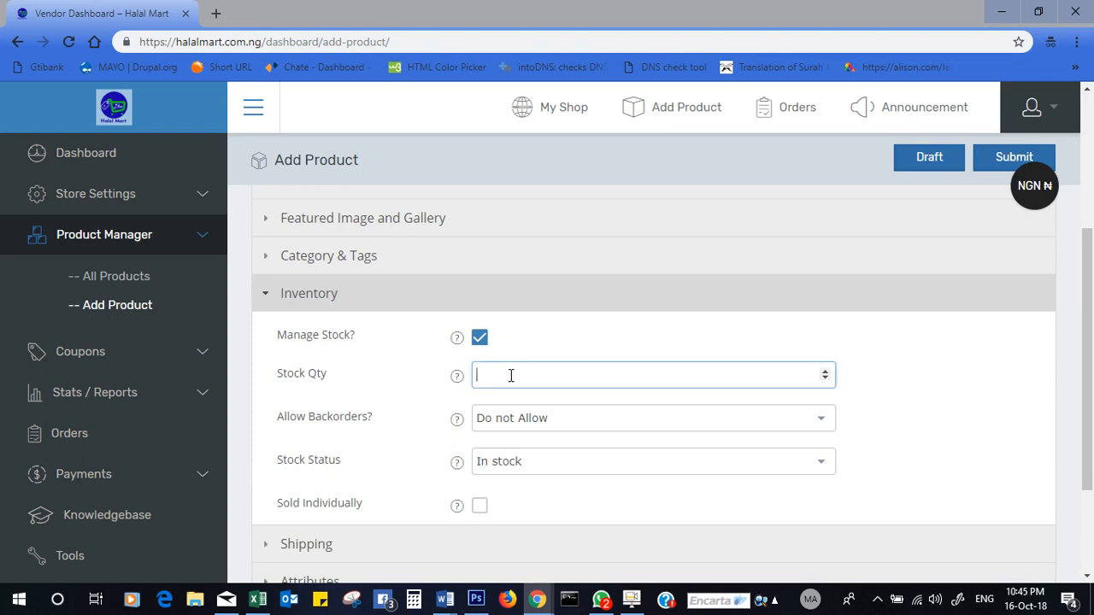
pyautogui.write('50')
# - Turn stock management off and keep the stock status as In stock
pyautogui.click(479, 337)
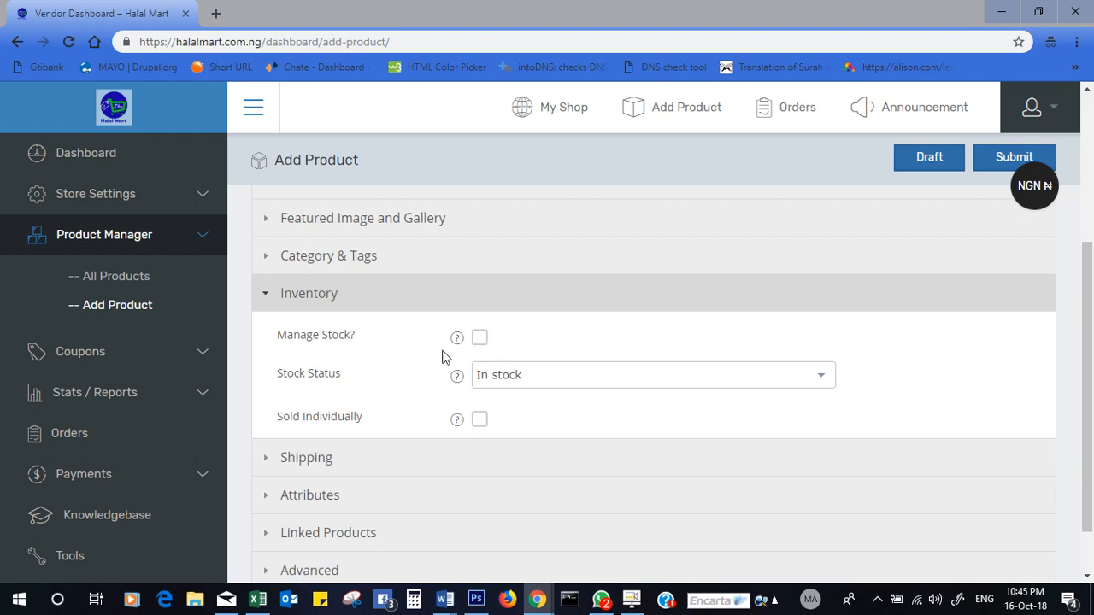
pyautogui.click(547, 376)
pyautogui.click(528, 398)
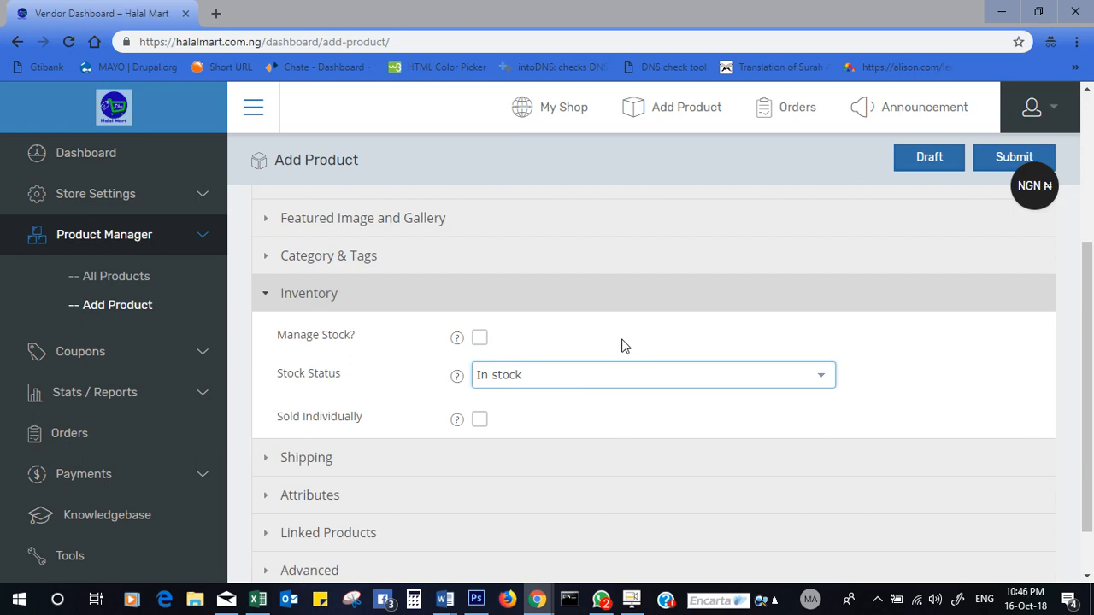
pyautogui.click(573, 384)
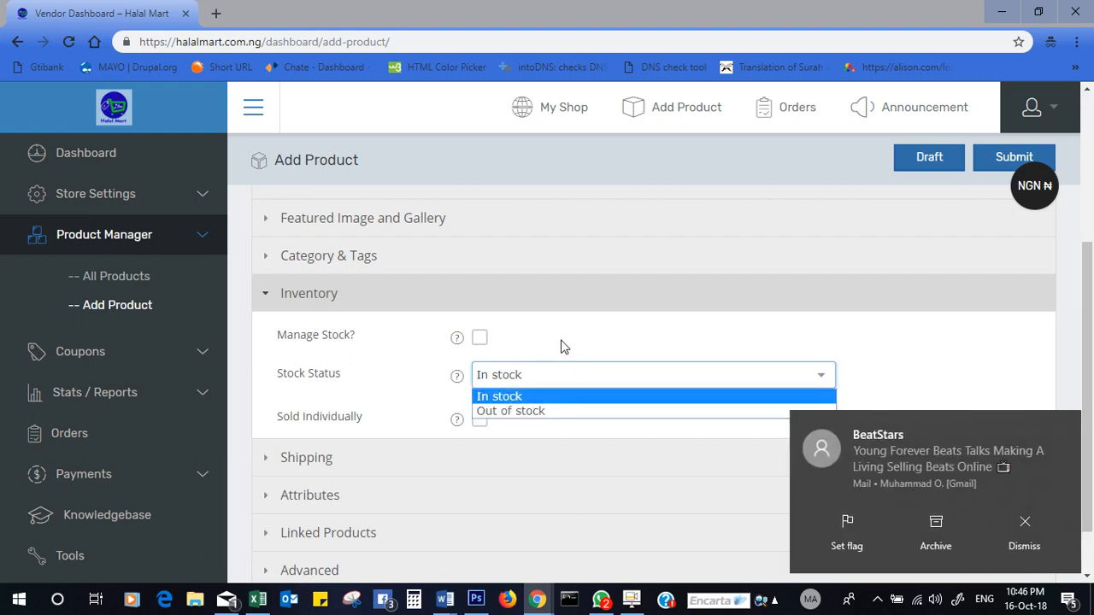
pyautogui.click(562, 346)
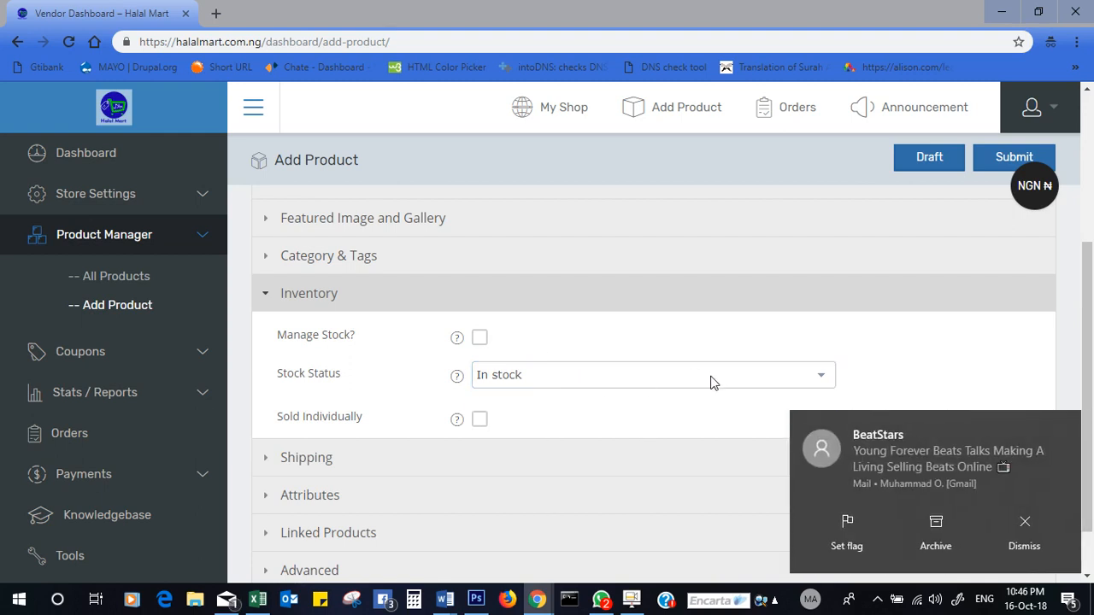
pyautogui.click(1024, 531)
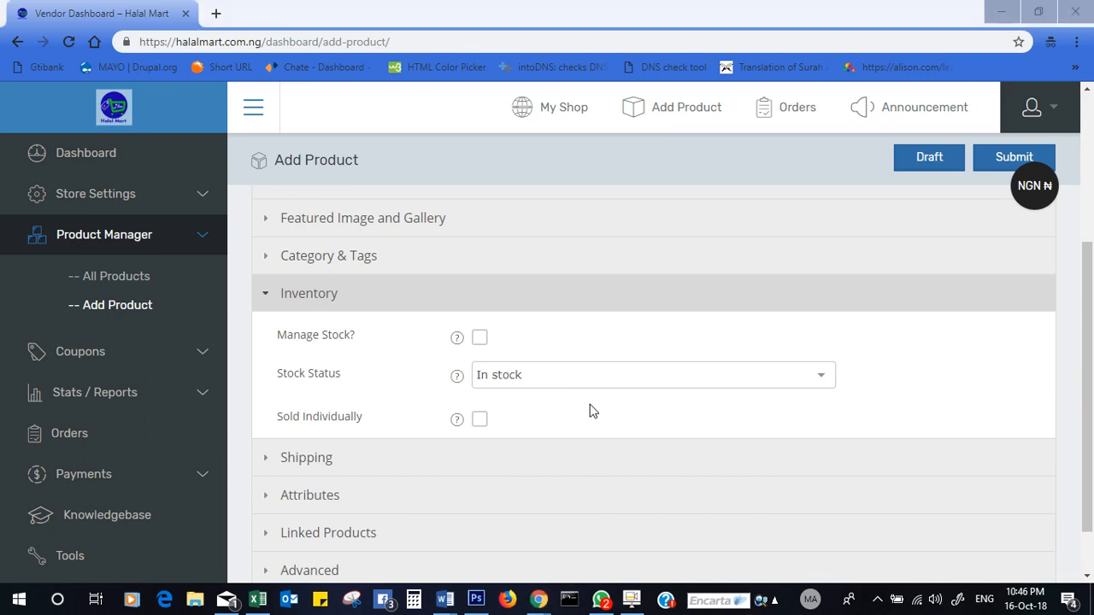
pyautogui.click(390, 425)
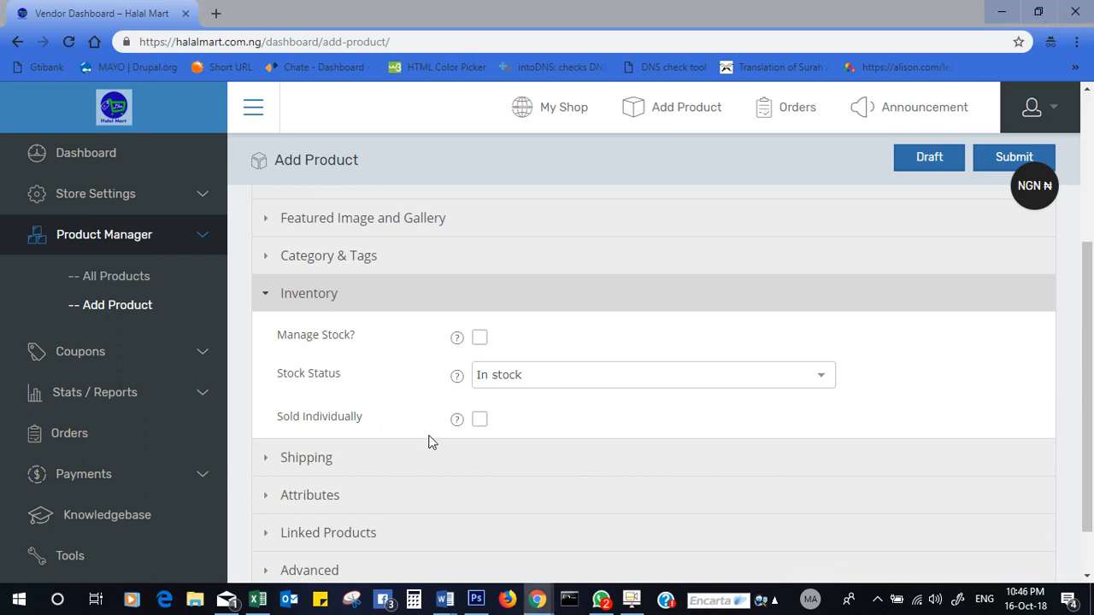
# - Re-enable Manage Stock and set the stock quantity to 15
pyautogui.click(481, 340)
pyautogui.click(519, 374)
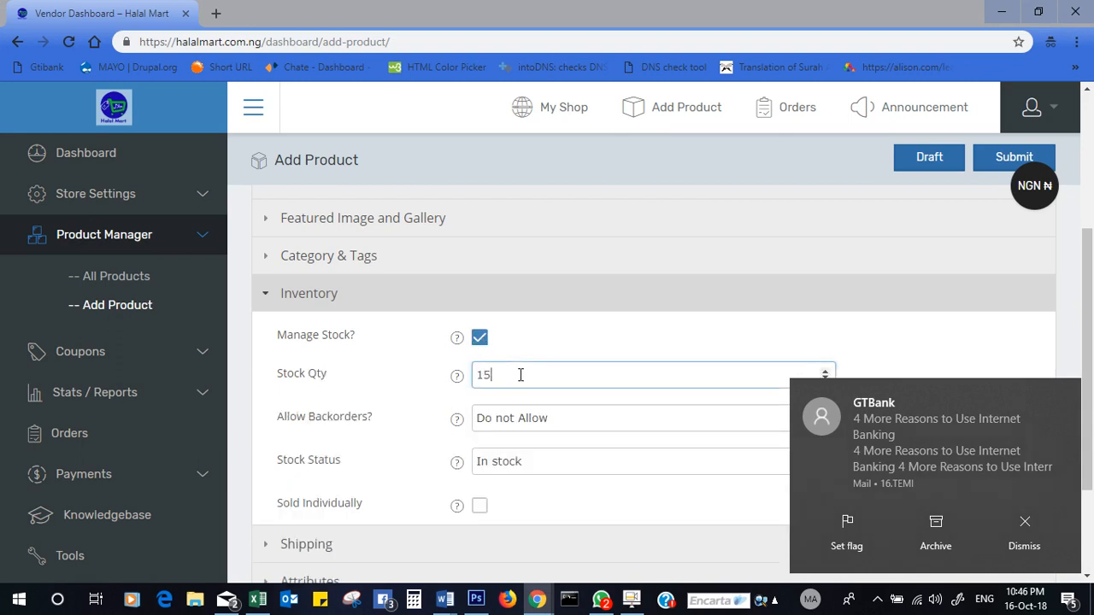
pyautogui.write('15')
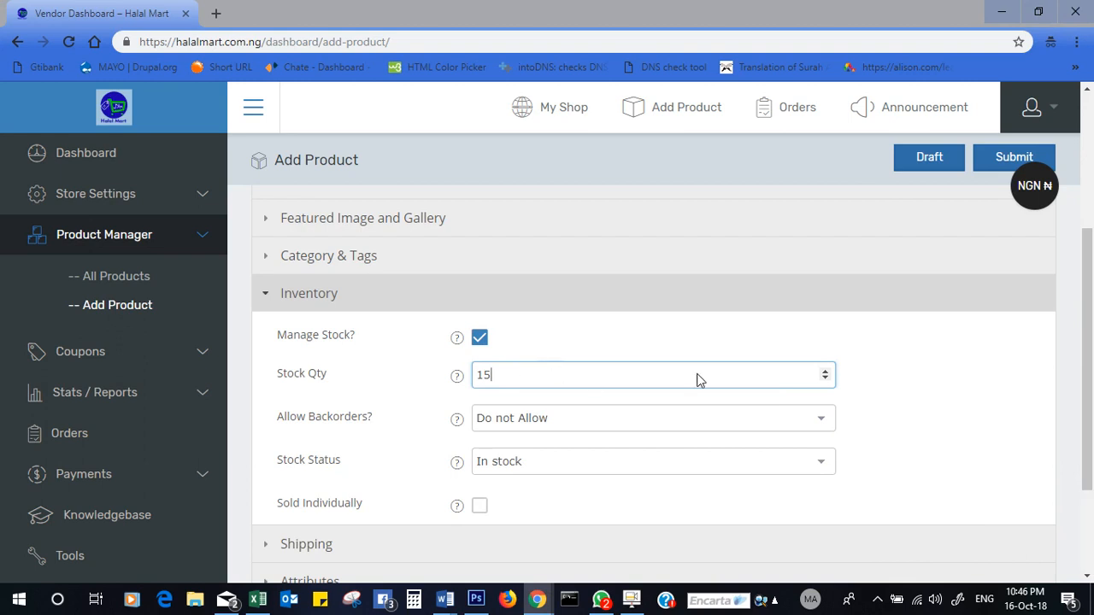
pyautogui.click(980, 421)
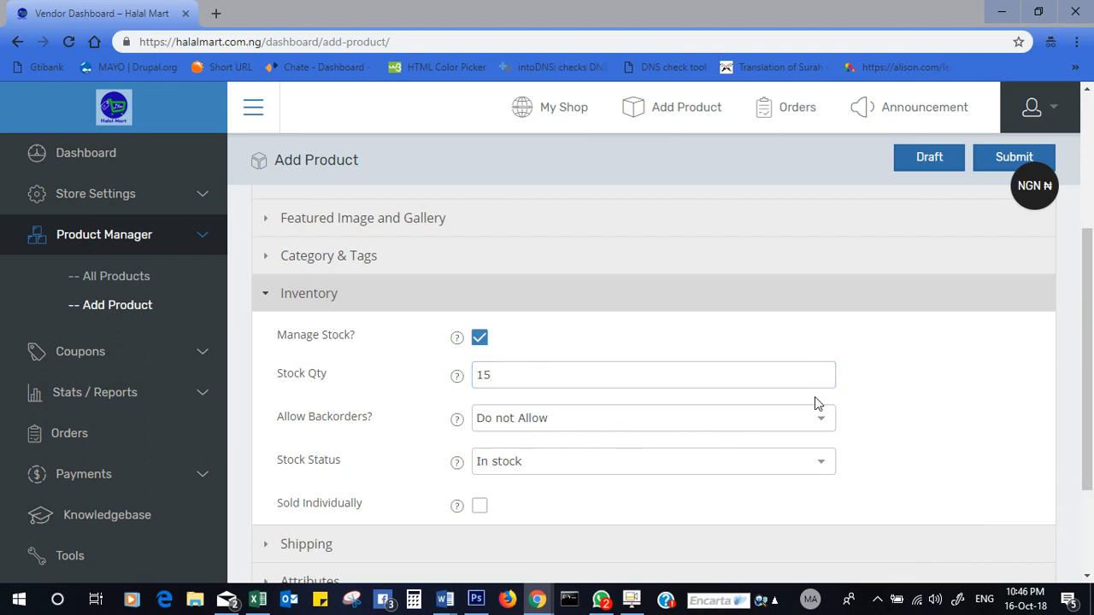
pyautogui.scroll(-1, 889, 389)
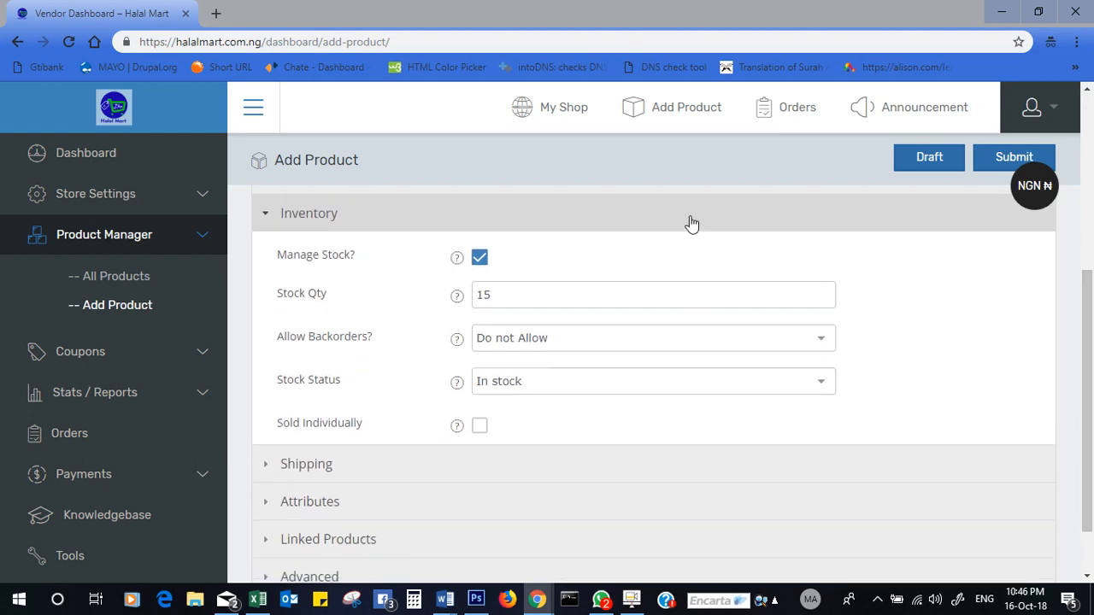
# - Set the shipping weight to 0.8 kg and choose No shipping class
pyautogui.click(693, 222)
pyautogui.click(620, 399)
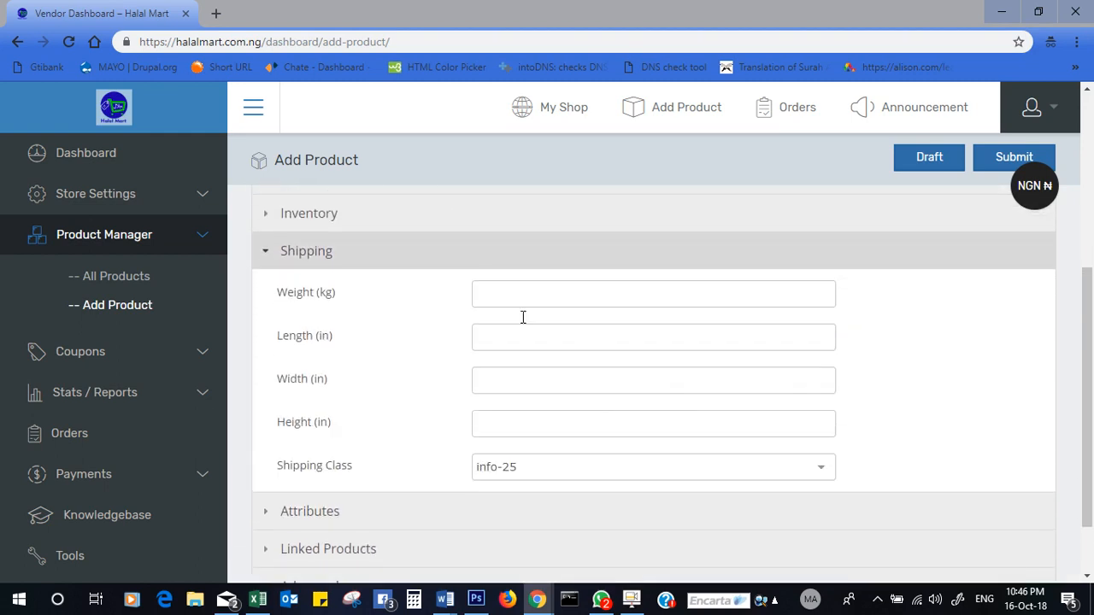
pyautogui.click(558, 292)
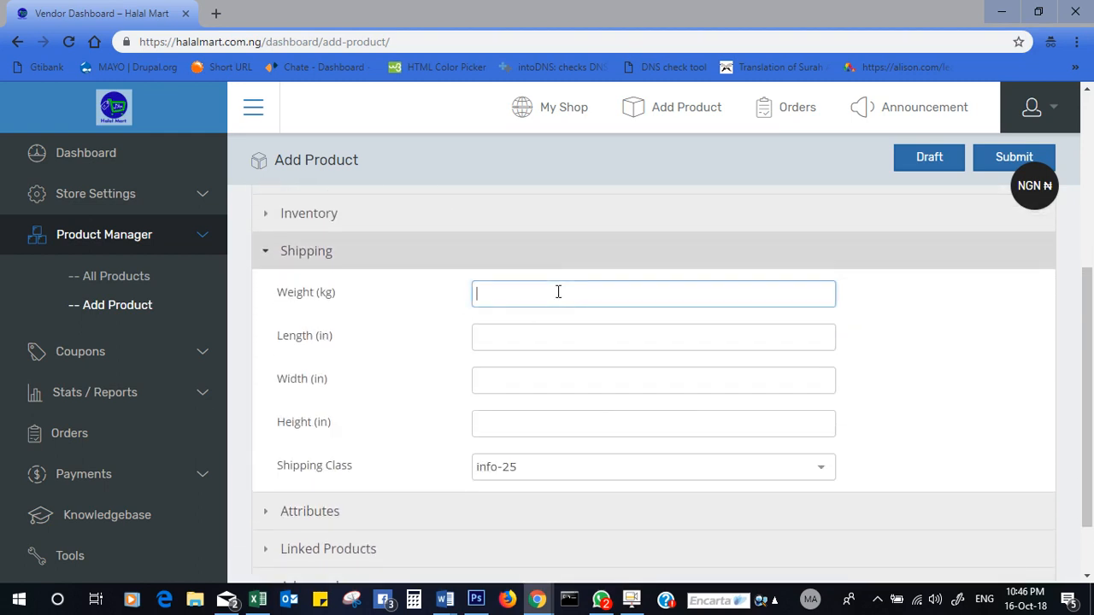
pyautogui.write('.08')
pyautogui.press('BackSpace')
pyautogui.press('BackSpace')
pyautogui.press('BackSpace')
pyautogui.write('0.8')
pyautogui.click(756, 468)
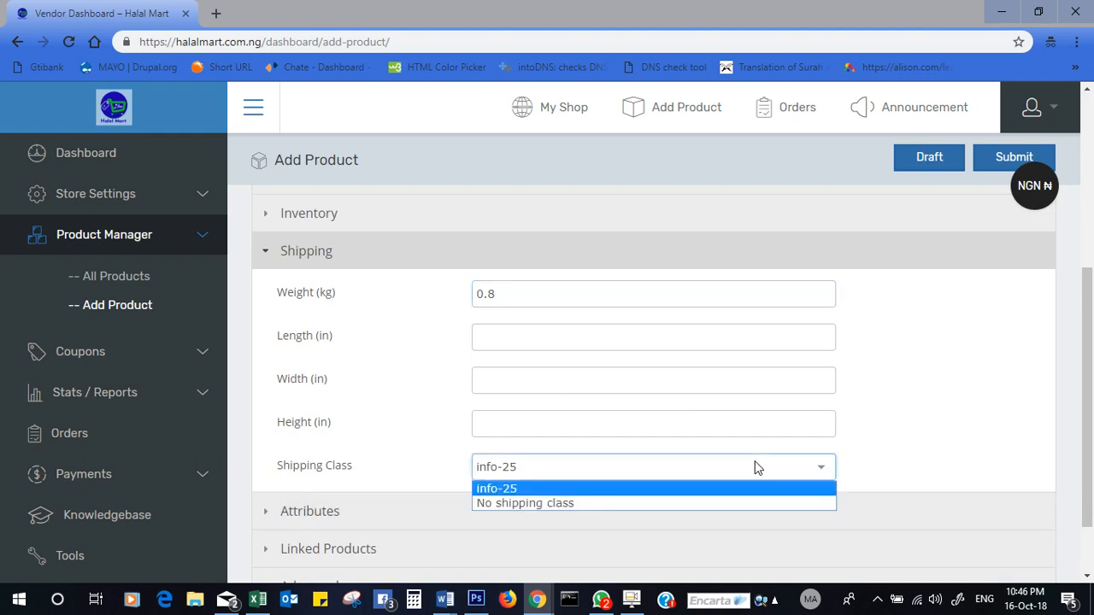
pyautogui.click(688, 504)
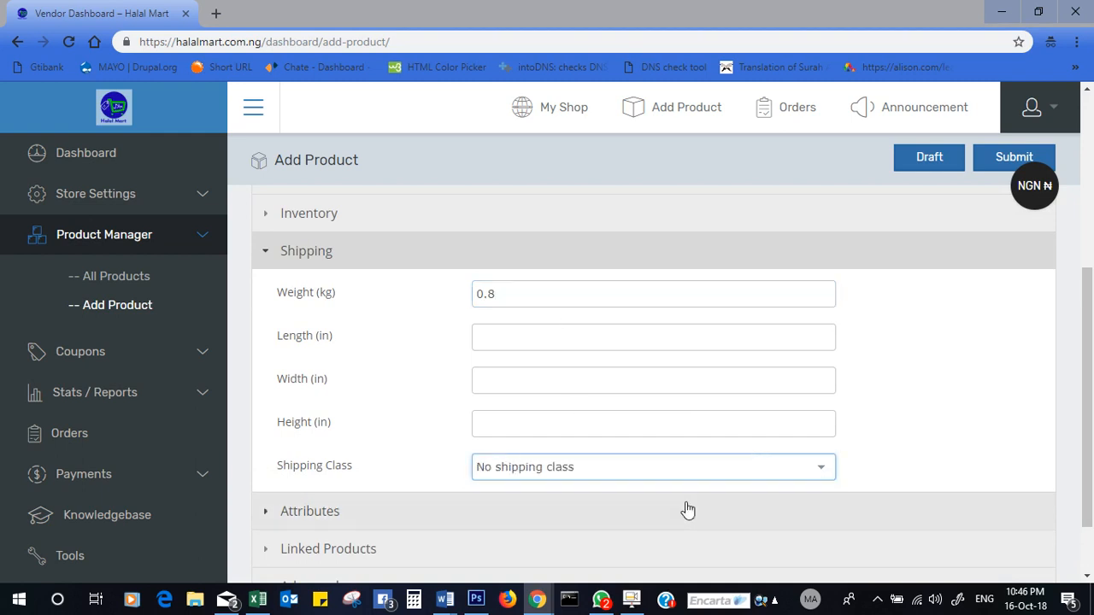
pyautogui.scroll(-1, 1092, 401)
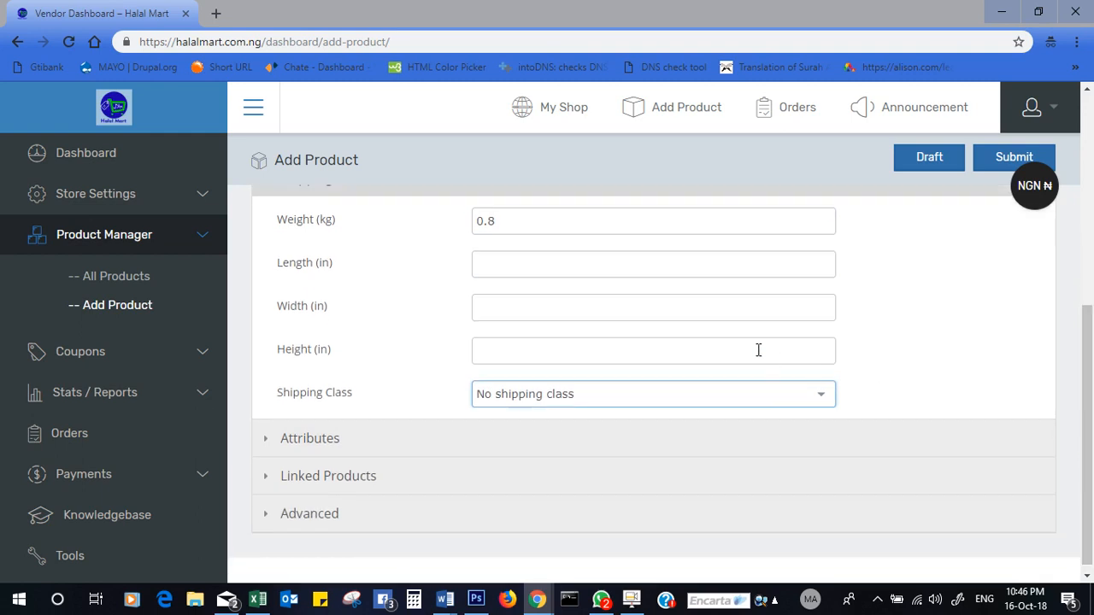
pyautogui.click(727, 400)
pyautogui.click(653, 429)
pyautogui.click(642, 441)
# - Choose color as the attribute type in the Attributes section
pyautogui.scroll(-2, 536, 408)
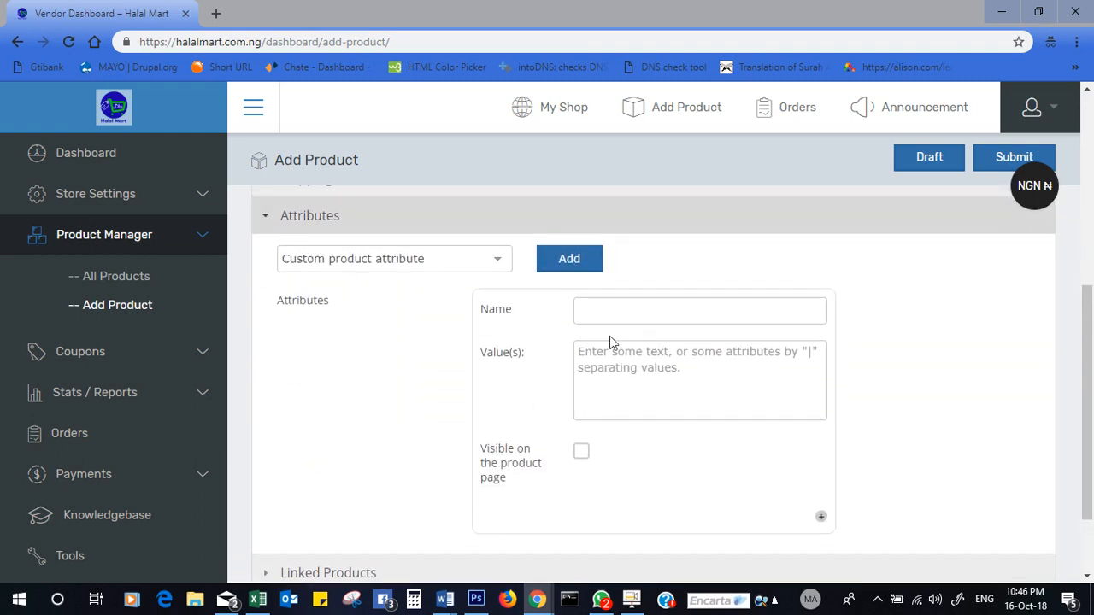
pyautogui.click(493, 267)
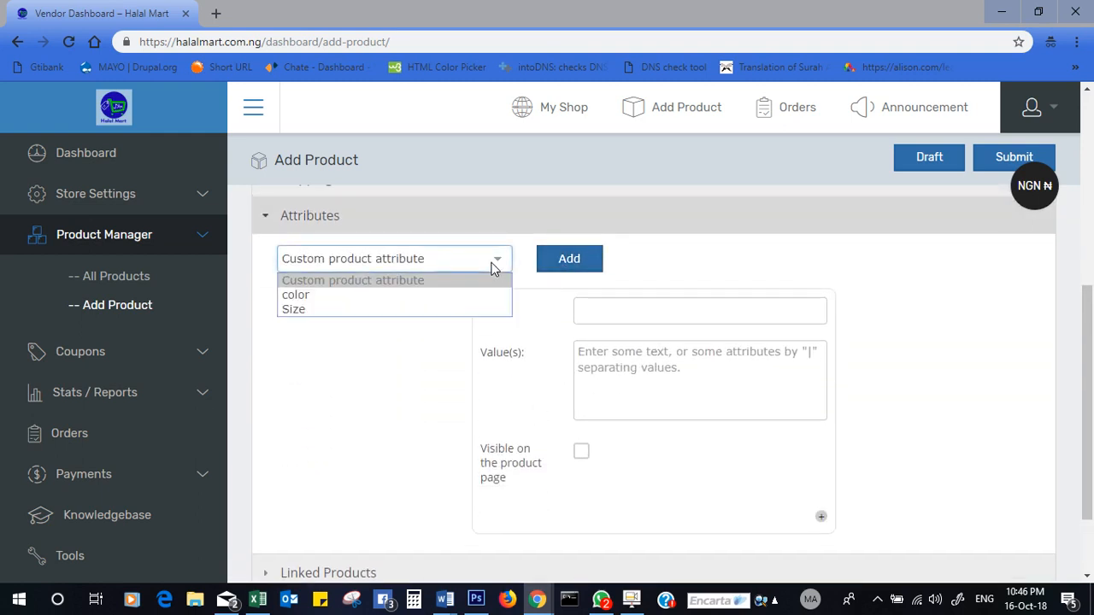
pyautogui.click(453, 296)
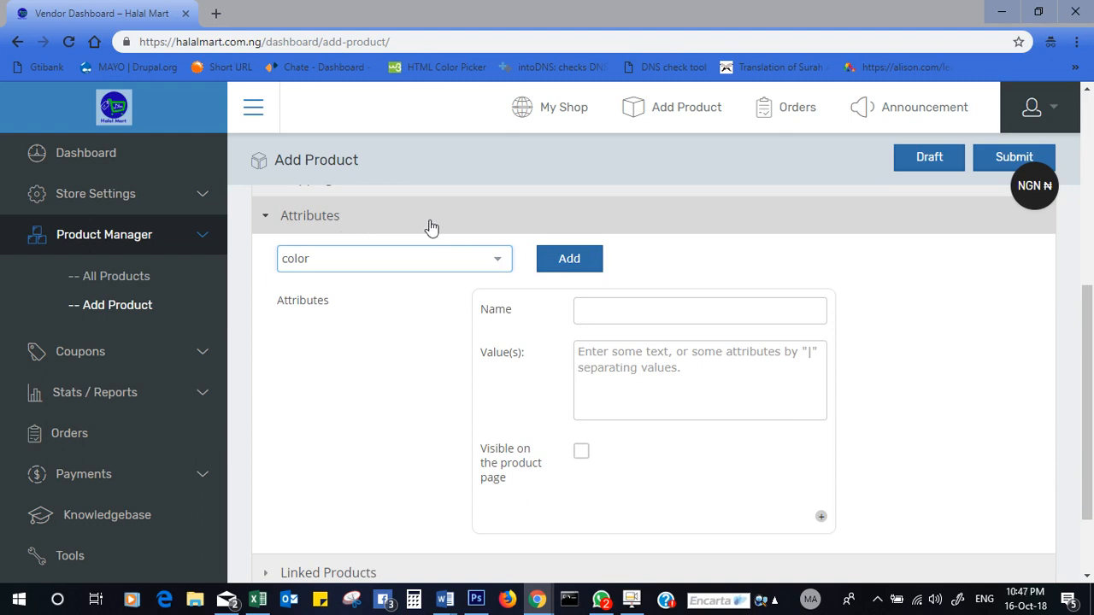
pyautogui.moveTo(1090, 425); pyautogui.dragTo(1092, 176)
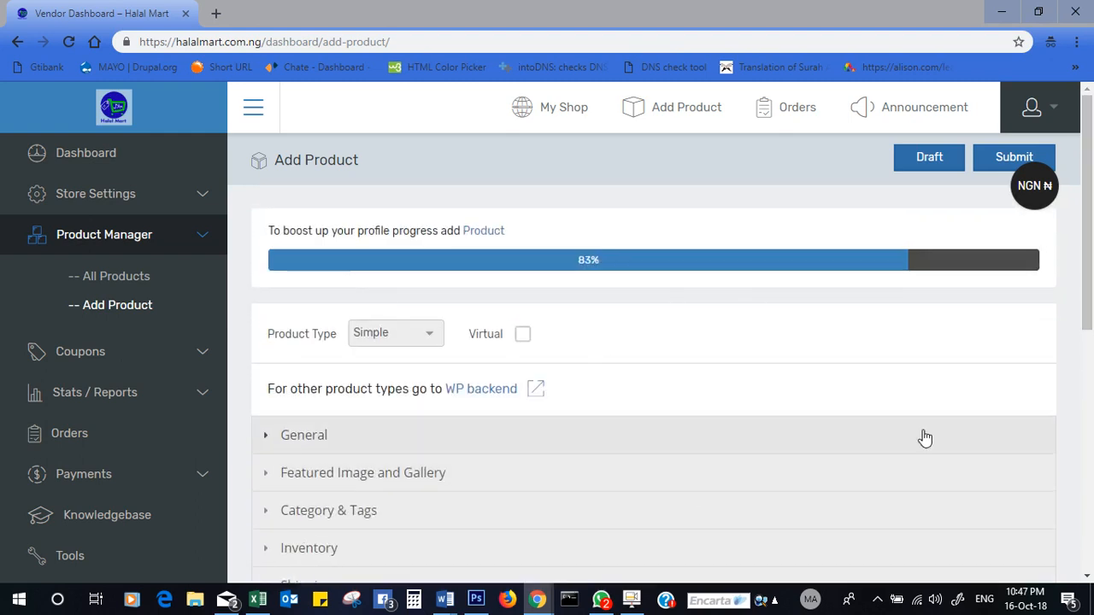
pyautogui.scroll(-1, 684, 408)
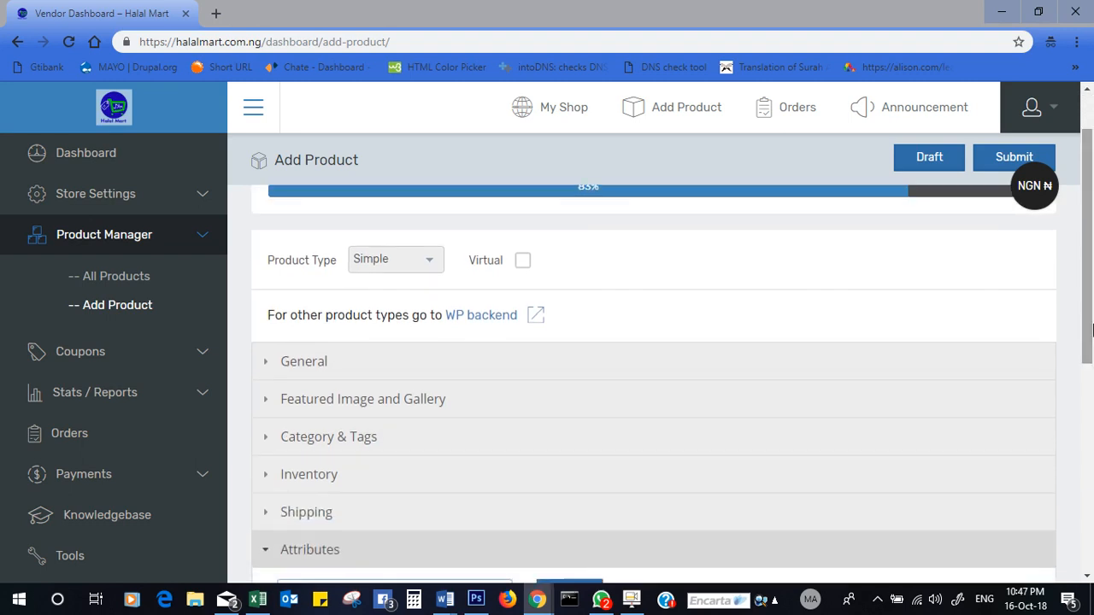
pyautogui.click(667, 412)
pyautogui.scroll(-2, 928, 371)
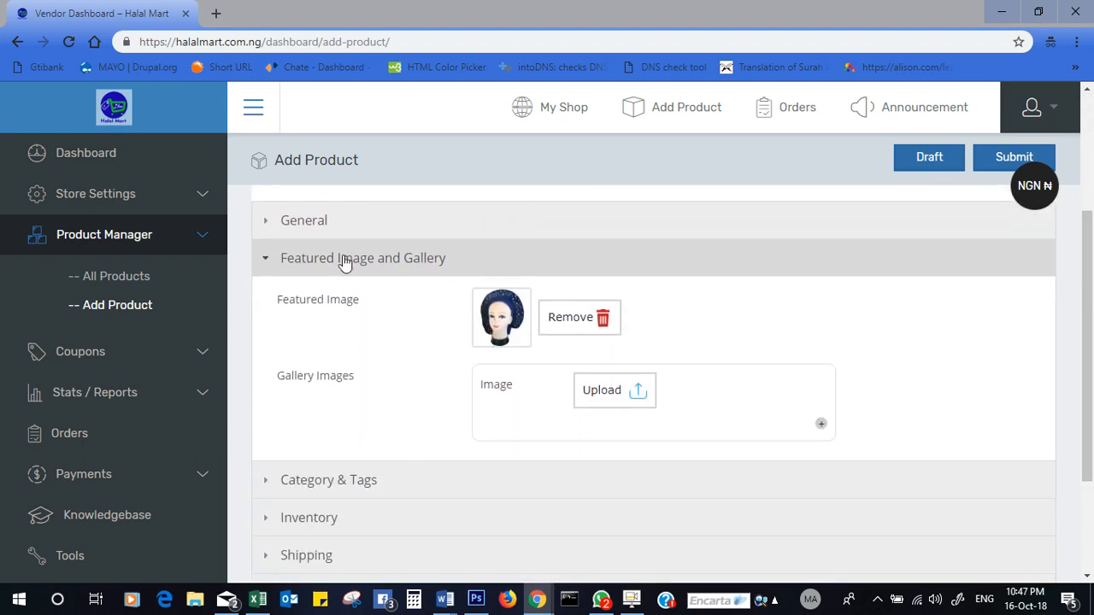
pyautogui.moveTo(1089, 281); pyautogui.dragTo(1092, 171)
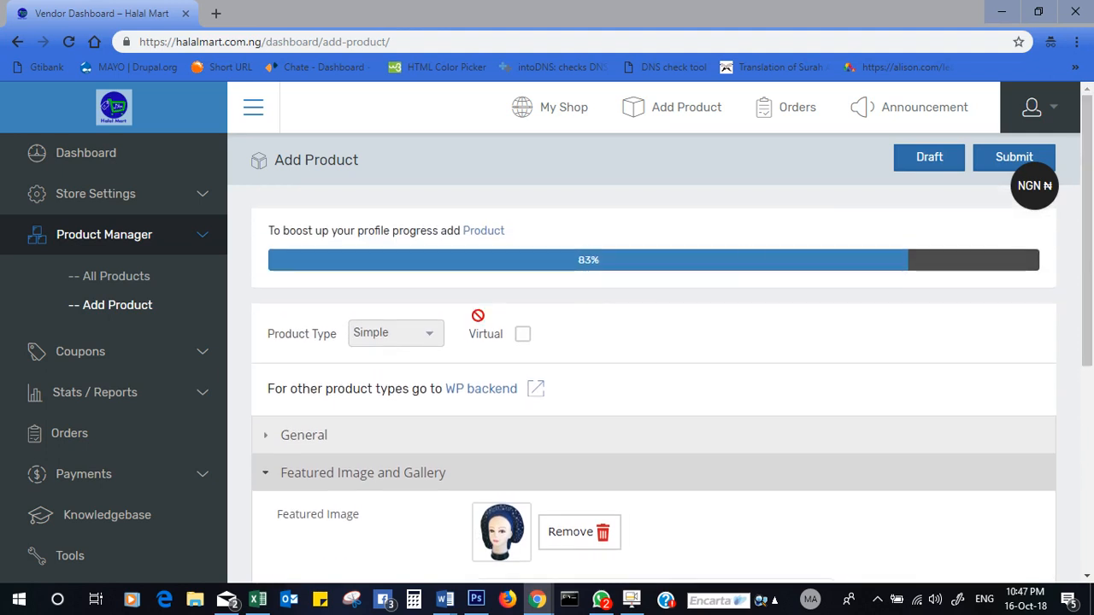
pyautogui.scroll(-2, 1092, 318)
pyautogui.scroll(-2, 1092, 318)
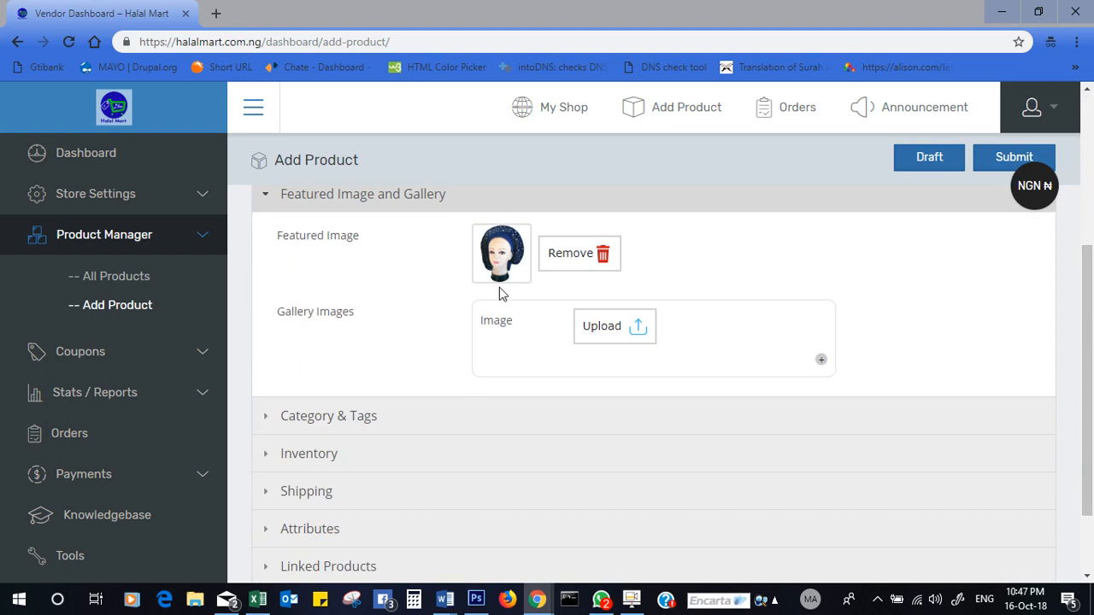
pyautogui.moveTo(1091, 383); pyautogui.dragTo(1087, 224)
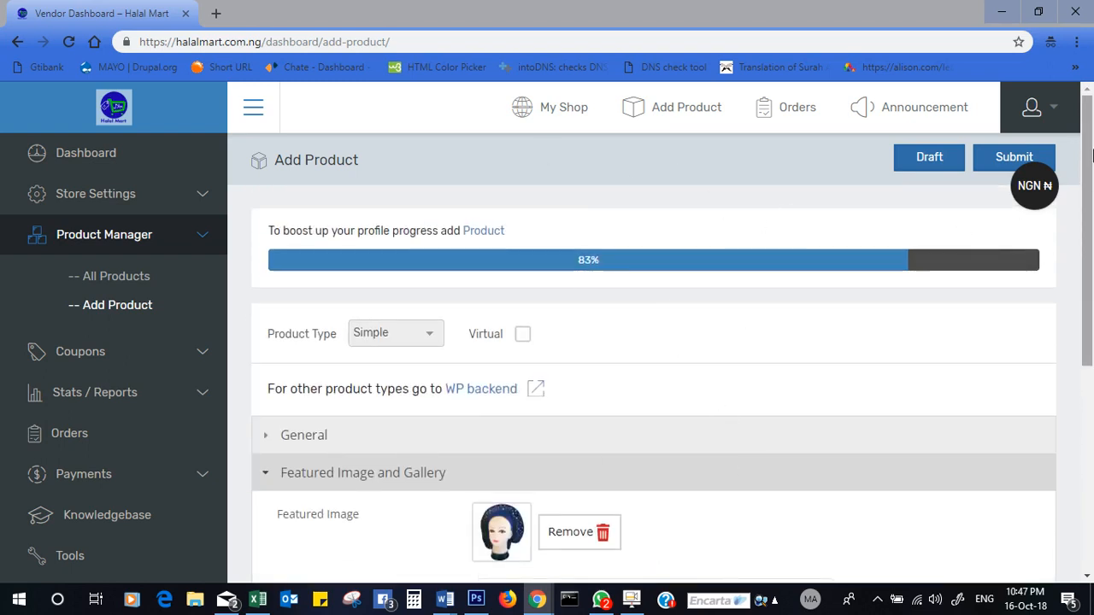
pyautogui.moveTo(1090, 162); pyautogui.dragTo(1090, 306)
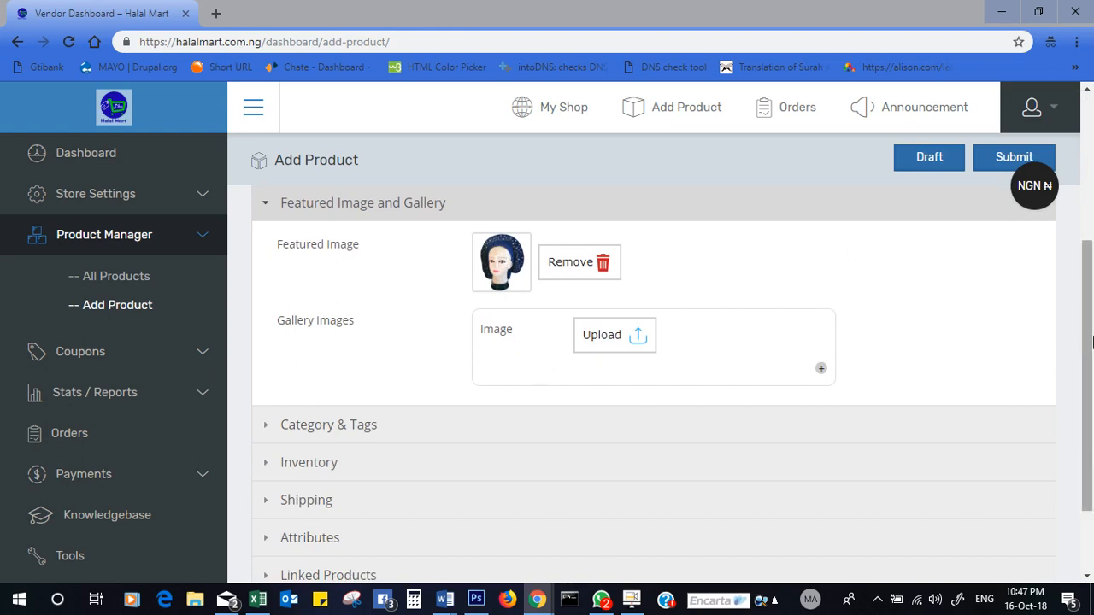
pyautogui.scroll(-2, 1090, 332)
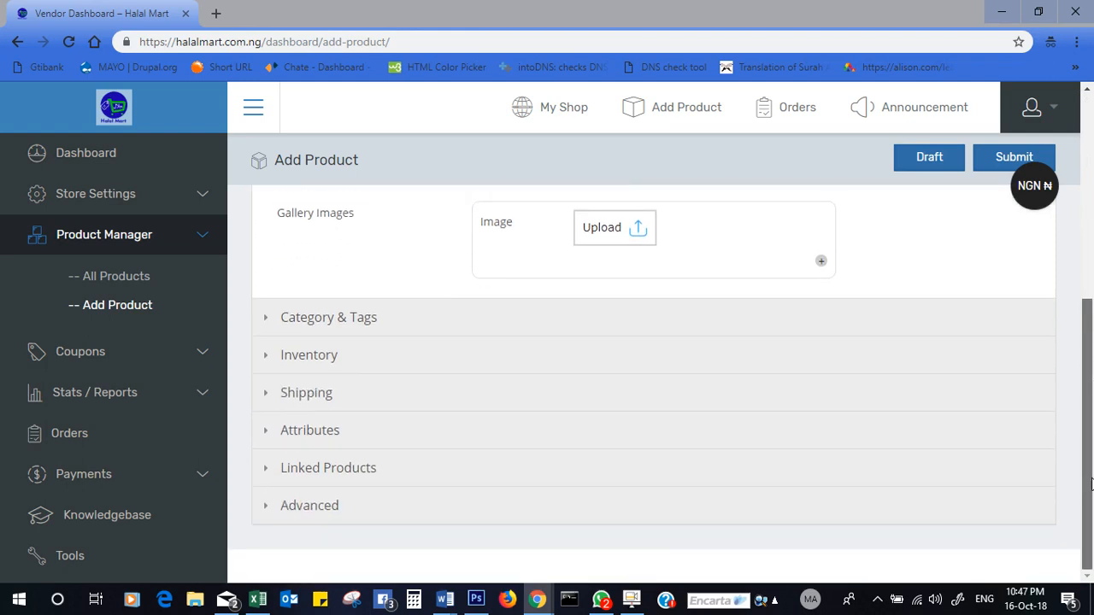
pyautogui.click(582, 436)
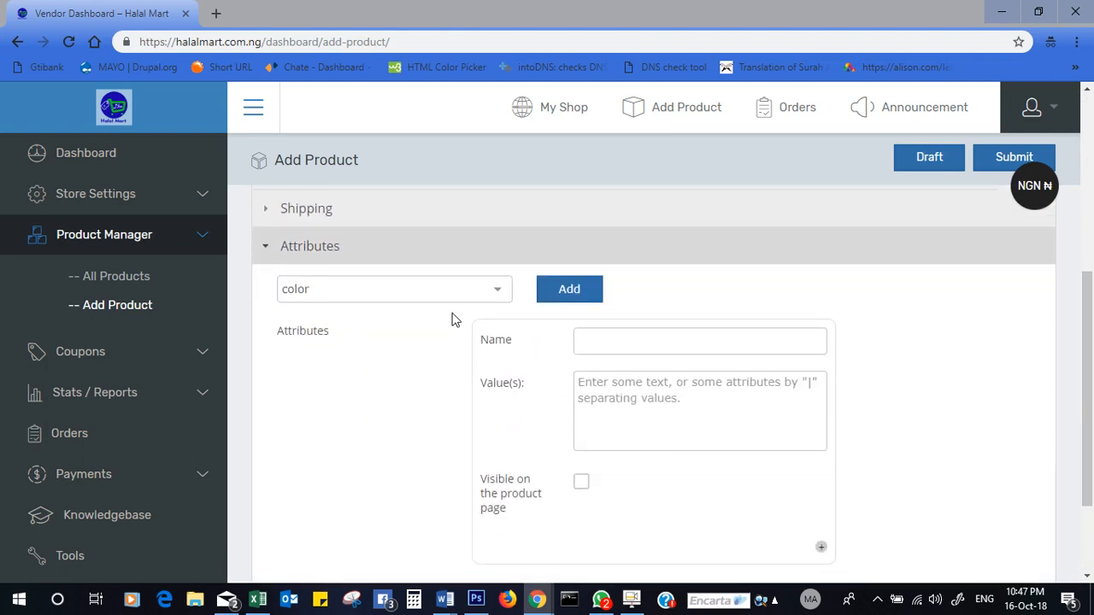
pyautogui.click(509, 253)
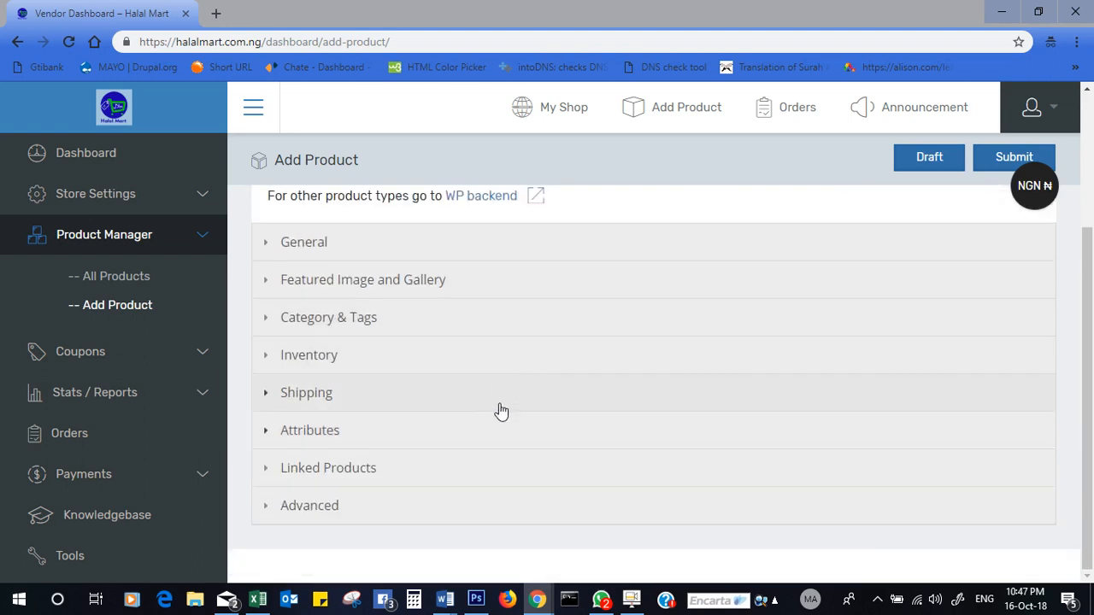
pyautogui.click(504, 430)
# - Search Linked Products for an up-sell; no matches are found, so leave it empty
pyautogui.click(470, 245)
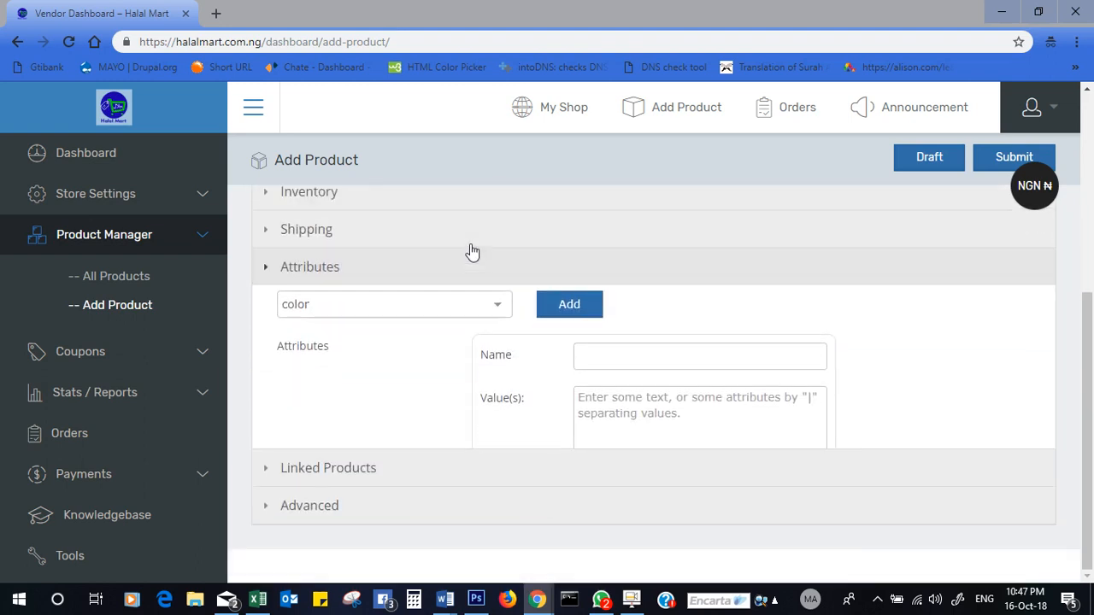
pyautogui.click(545, 475)
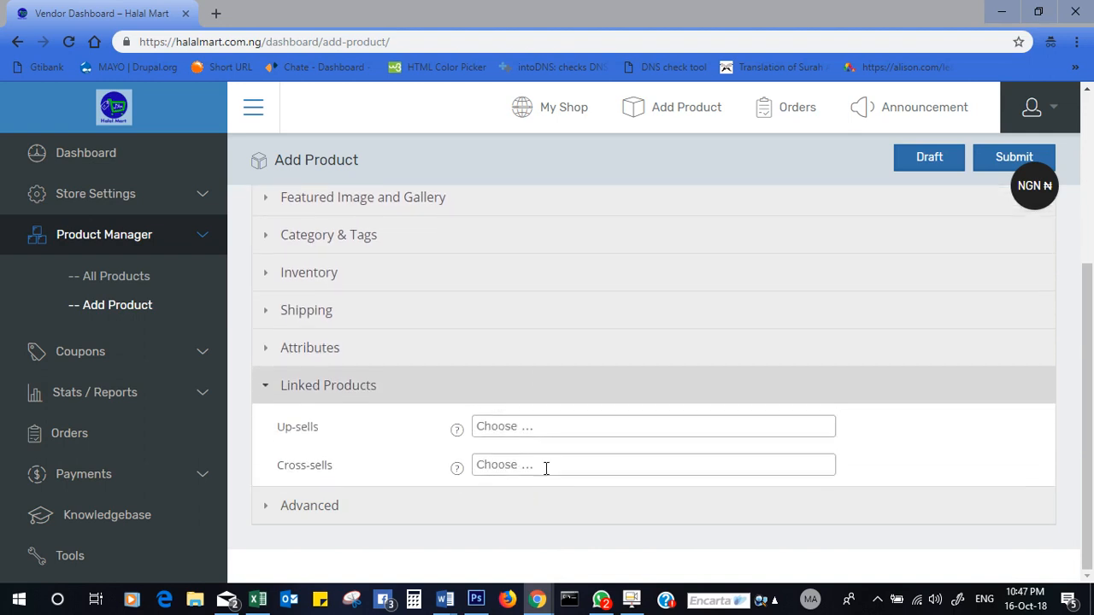
pyautogui.click(727, 433)
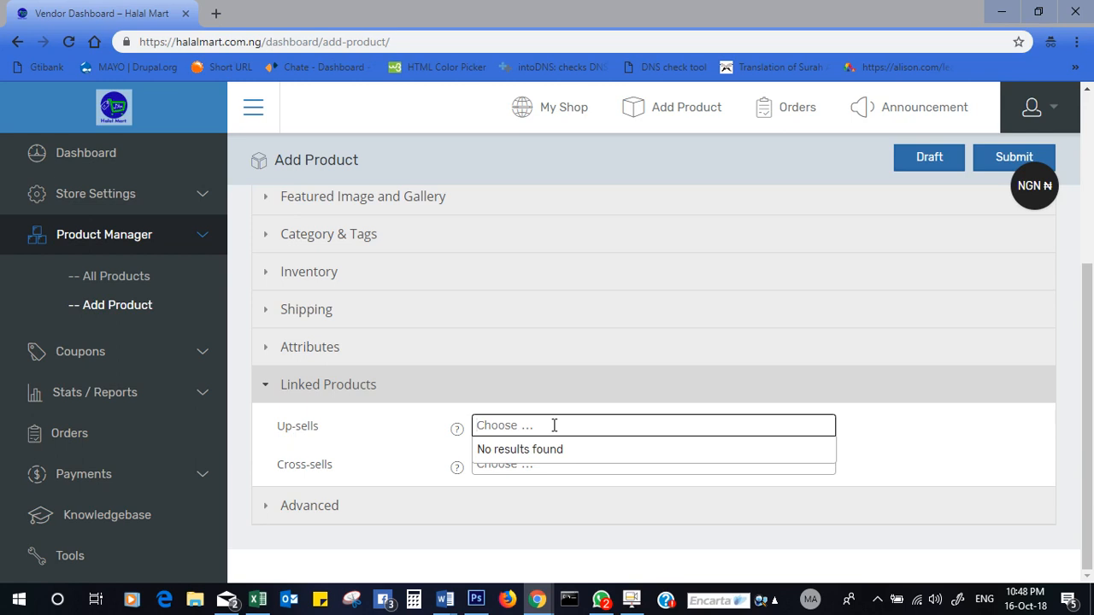
pyautogui.write('weom')
pyautogui.press('BackSpace')
pyautogui.press('BackSpace')
pyautogui.press('BackSpace')
pyautogui.click(985, 455)
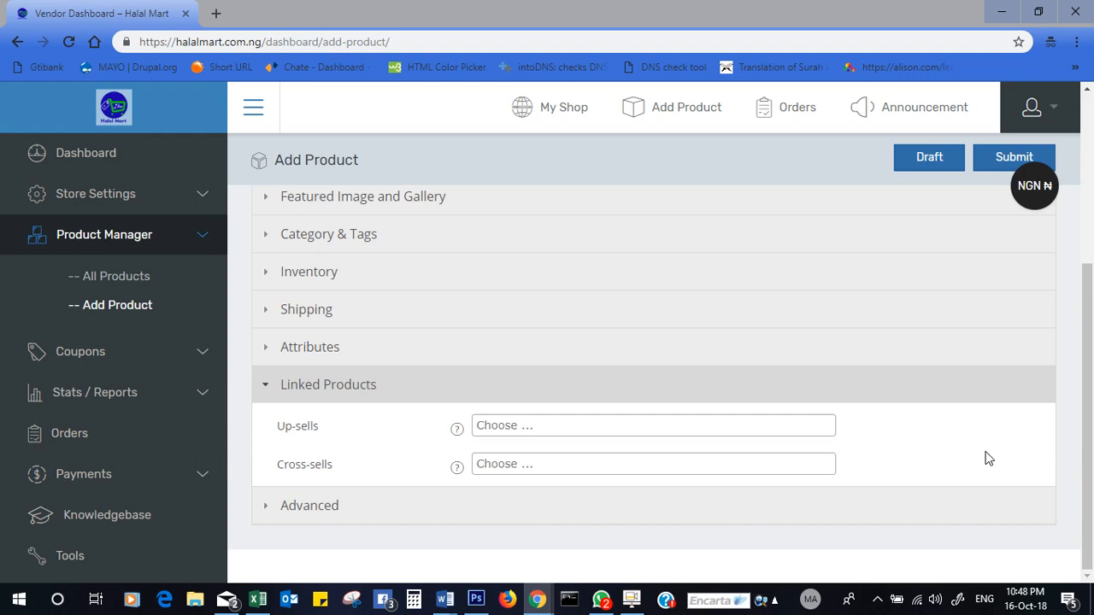
pyautogui.click(532, 426)
pyautogui.scroll(3, 1068, 337)
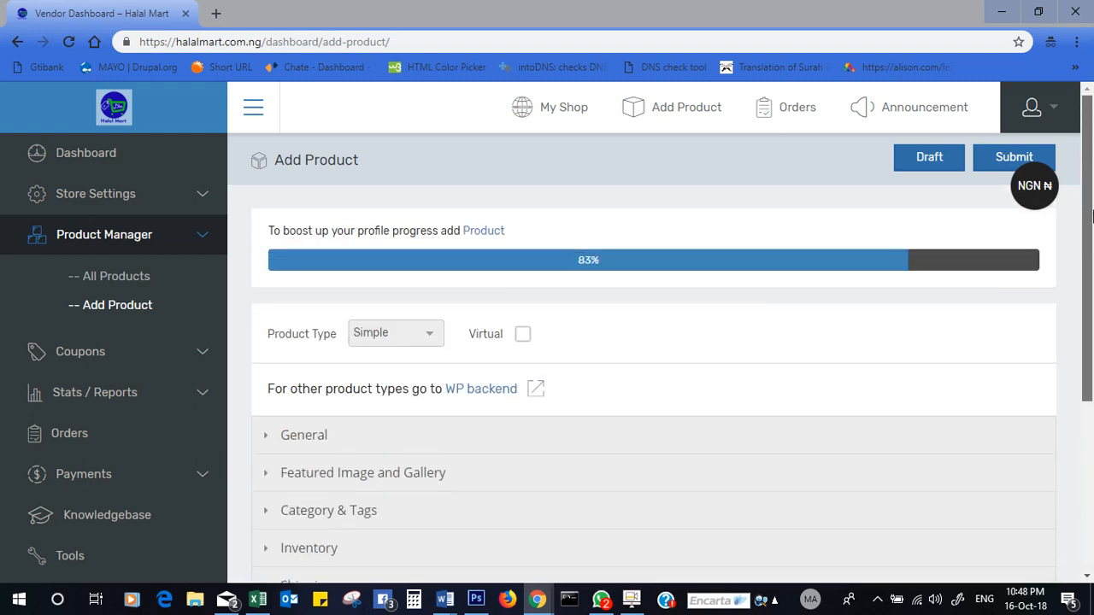
pyautogui.scroll(-4, 788, 314)
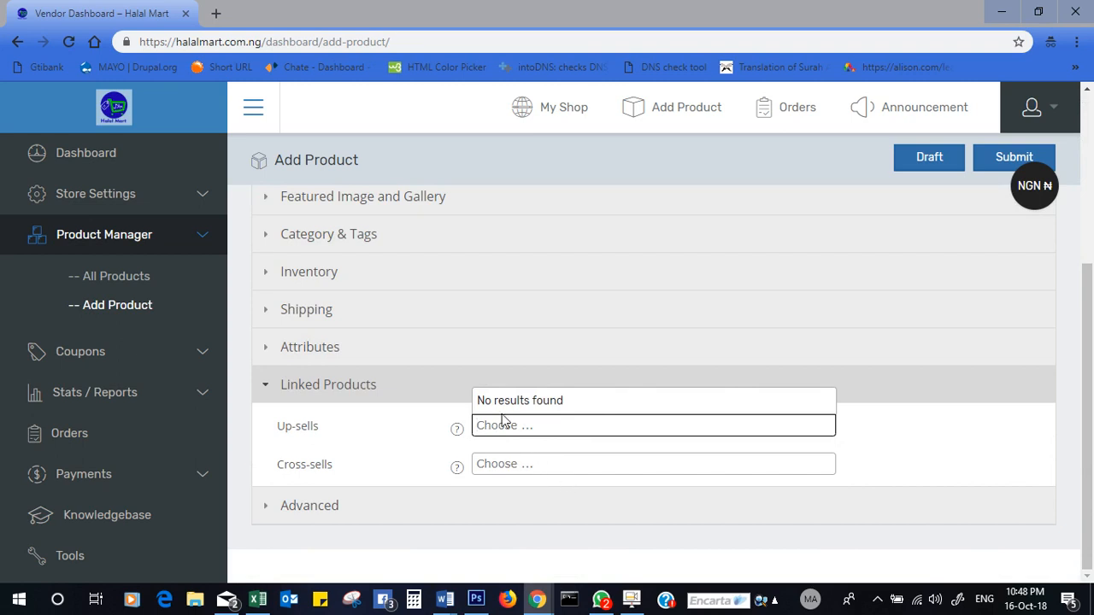
# - Under Advanced, add the purchase note 'Please leave a feedback after purchase. Thank you.'
pyautogui.click(468, 515)
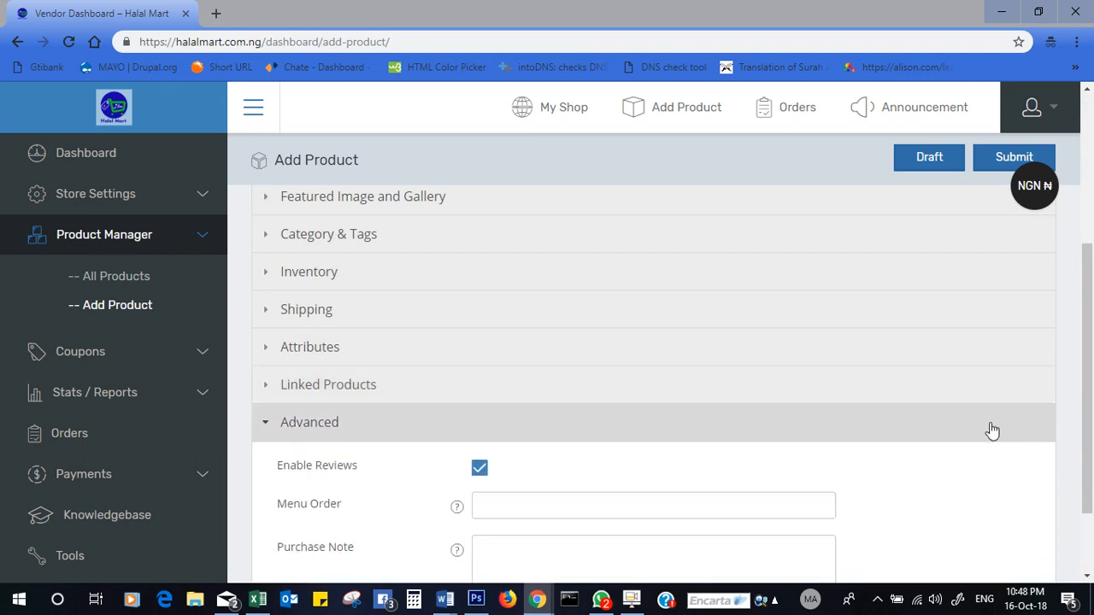
pyautogui.moveTo(1088, 272); pyautogui.dragTo(1087, 369)
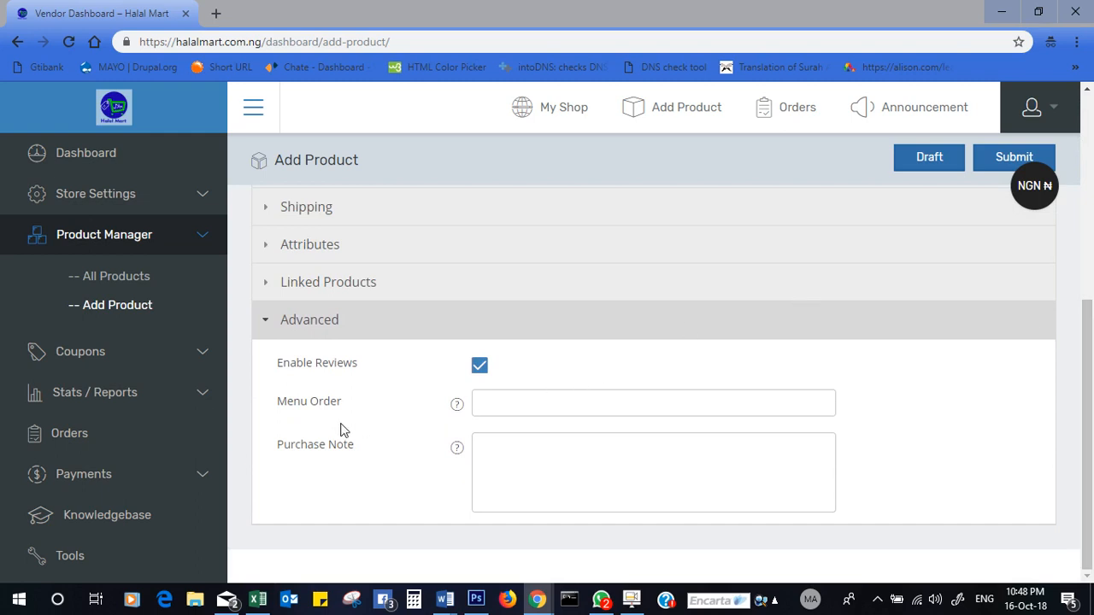
pyautogui.click(557, 458)
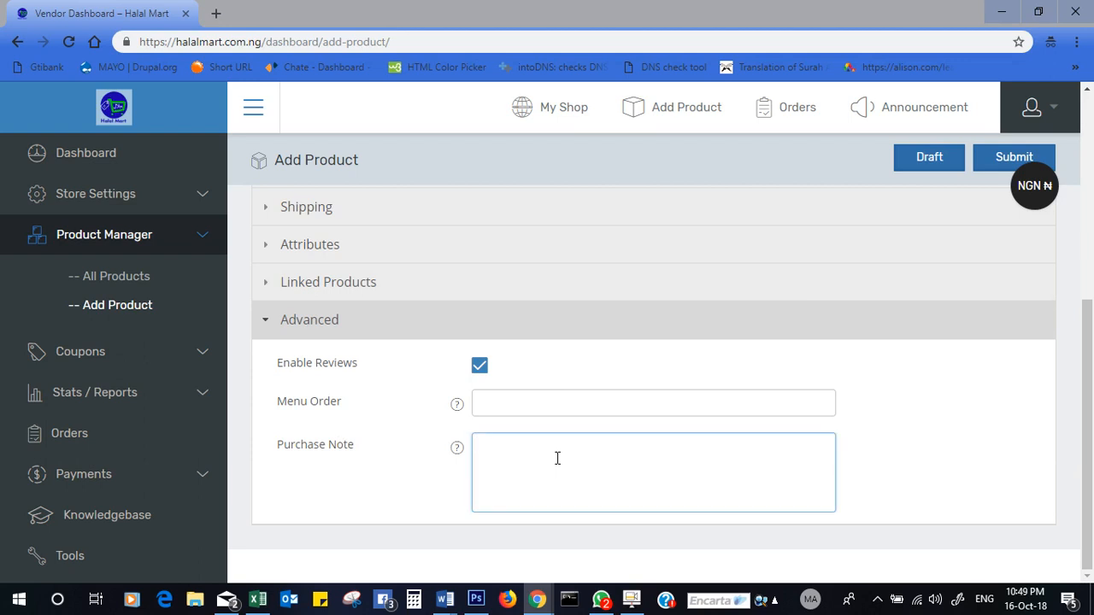
pyautogui.write('Please leave a feedback after purchac')
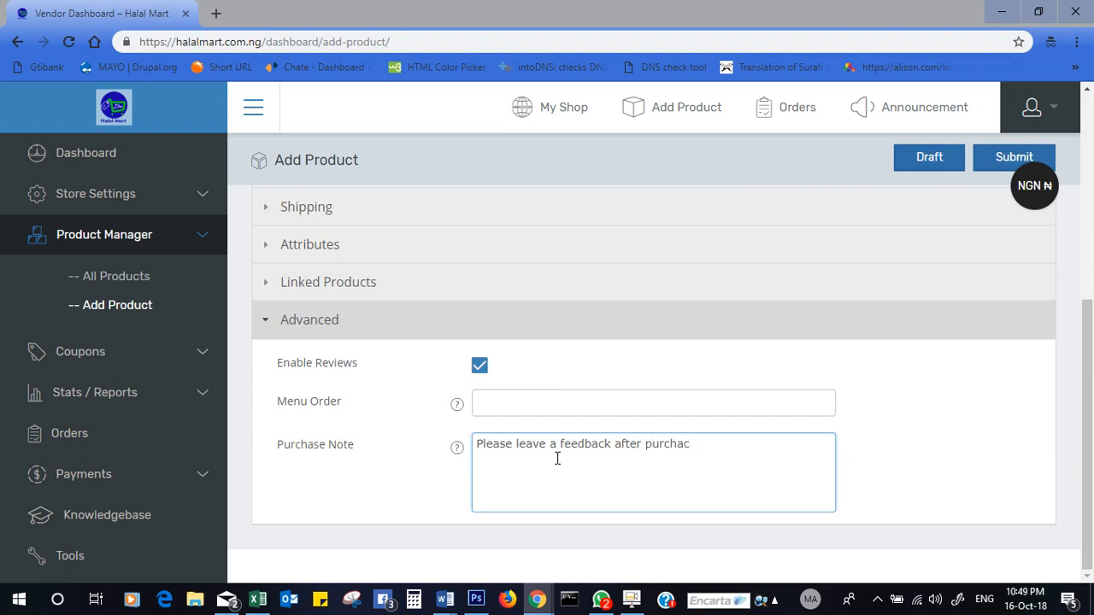
pyautogui.write('e')
pyautogui.press('BackSpace')
pyautogui.moveTo(1088, 412); pyautogui.dragTo(1092, 236)
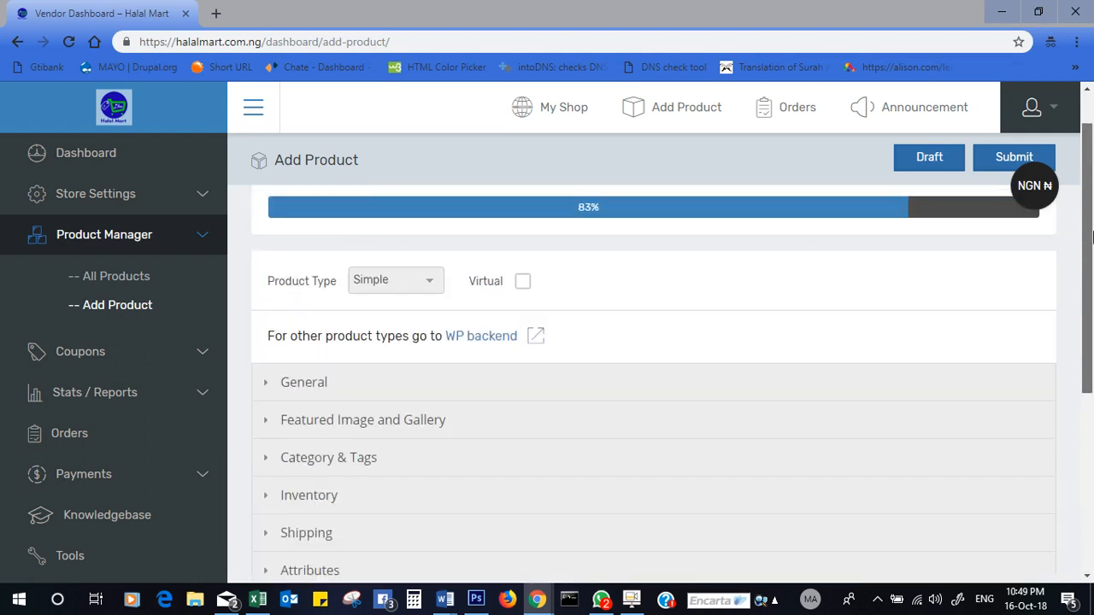
# - Submit the Gele product and confirm 'Product Successfully Saved.' appears
pyautogui.click(994, 161)
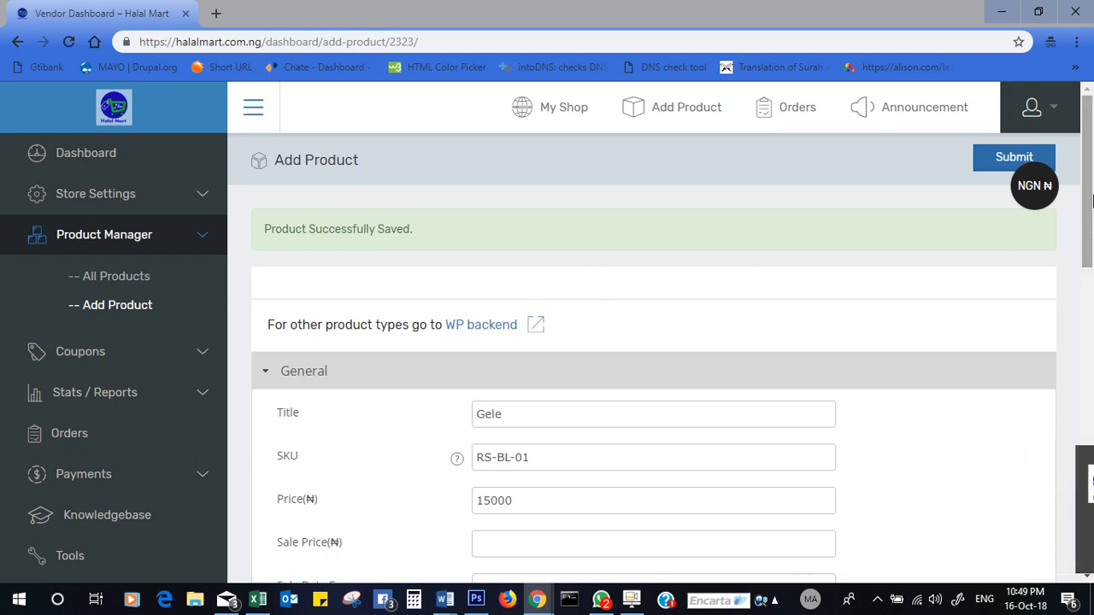
pyautogui.moveTo(1093, 202)
pyautogui.mouseDown()
pyautogui.moveTo(1092, 262)
pyautogui.moveTo(1093, 193)
pyautogui.mouseUp()
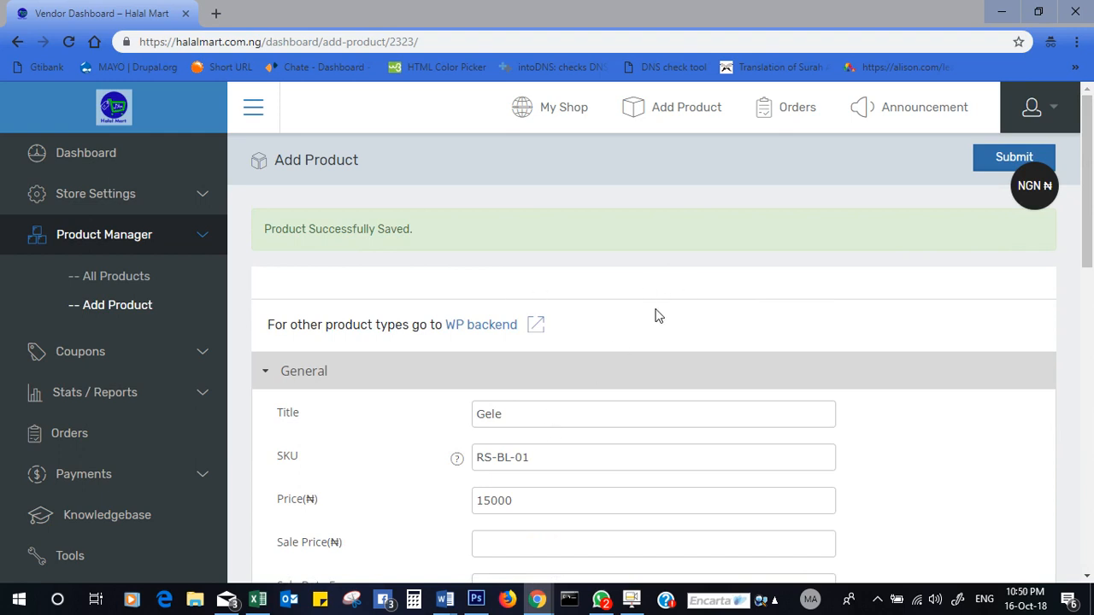
# - Load the Halal Mart storefront home page at halalmart.com.ng in a new tab
pyautogui.click(217, 15)
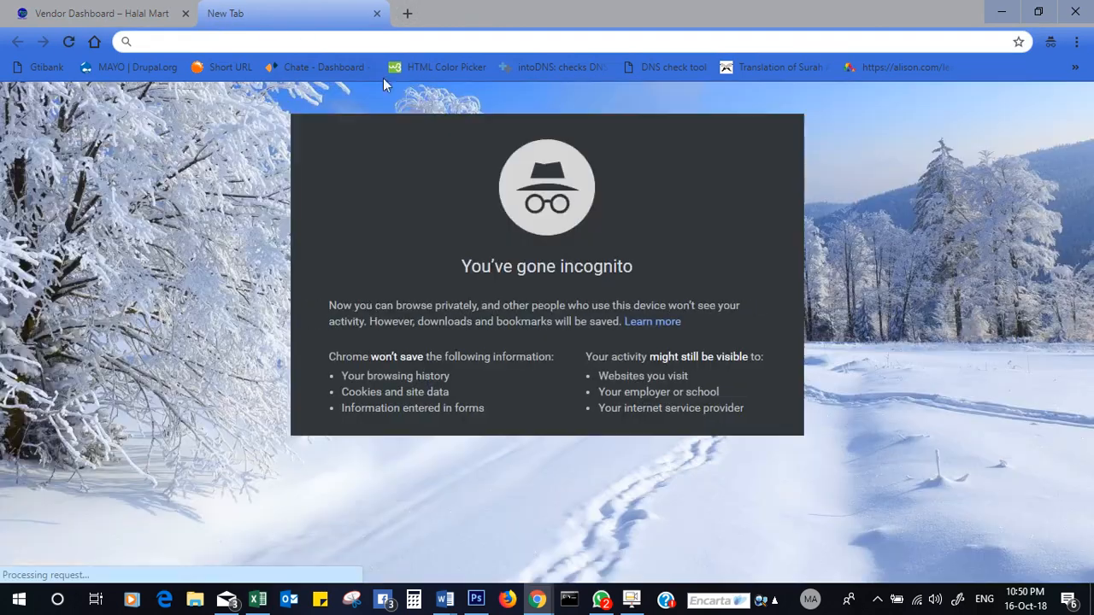
pyautogui.write('hal')
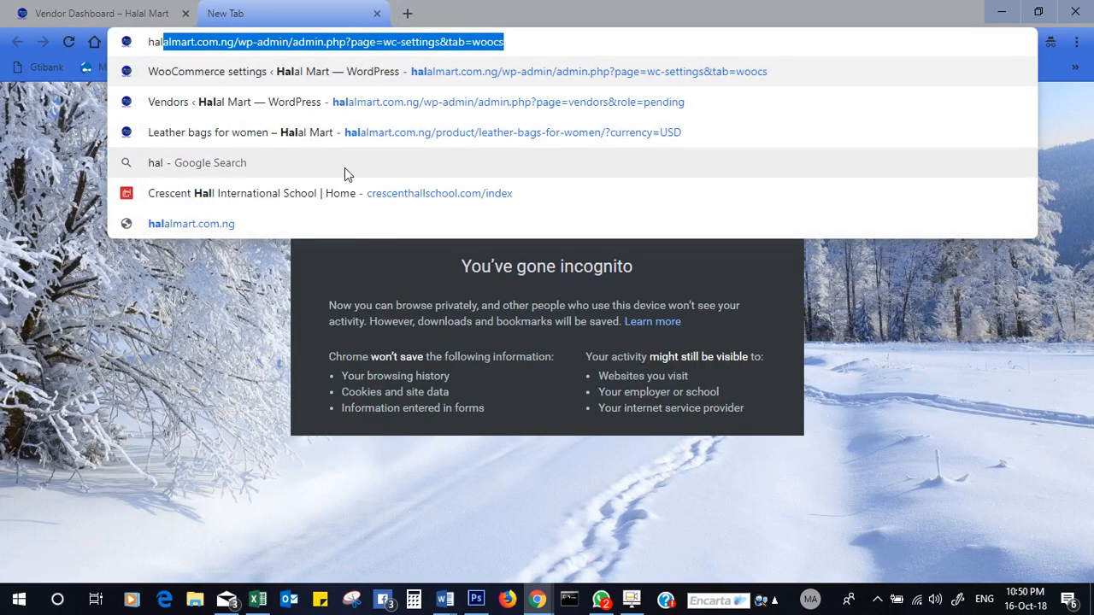
pyautogui.click(518, 42)
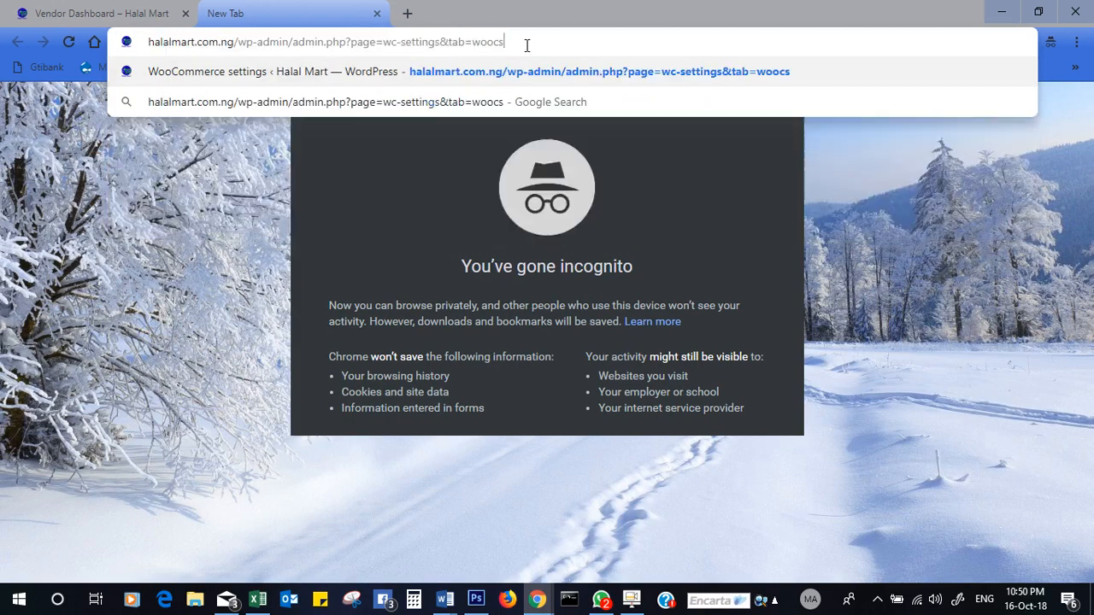
pyautogui.moveTo(518, 42); pyautogui.dragTo(244, 54)
pyautogui.press('BackSpace')
pyautogui.press('Return')
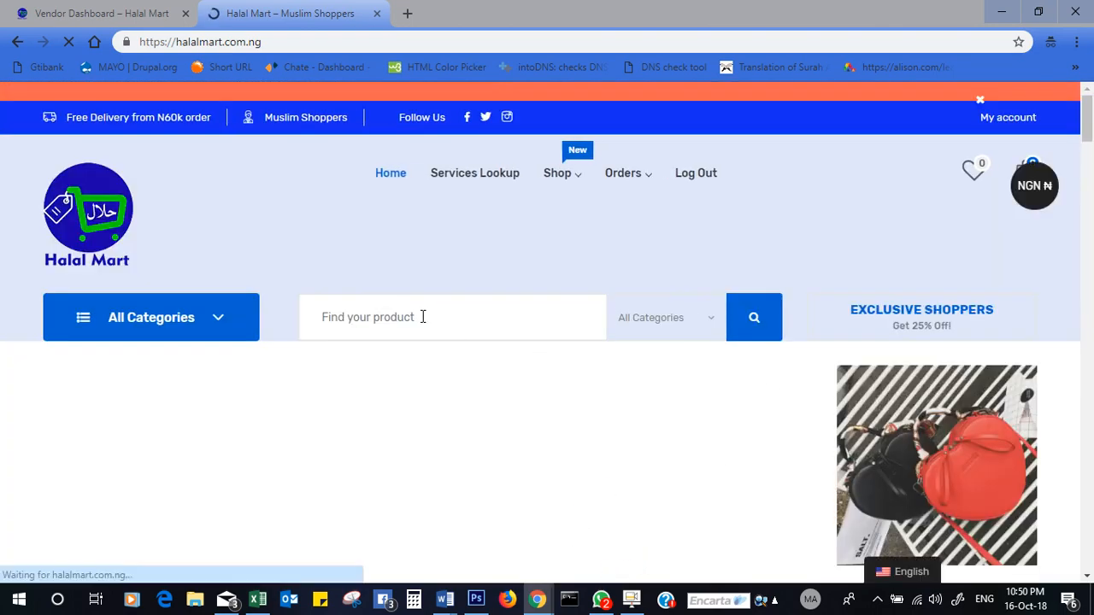
pyautogui.moveTo(1088, 114); pyautogui.dragTo(1092, 116)
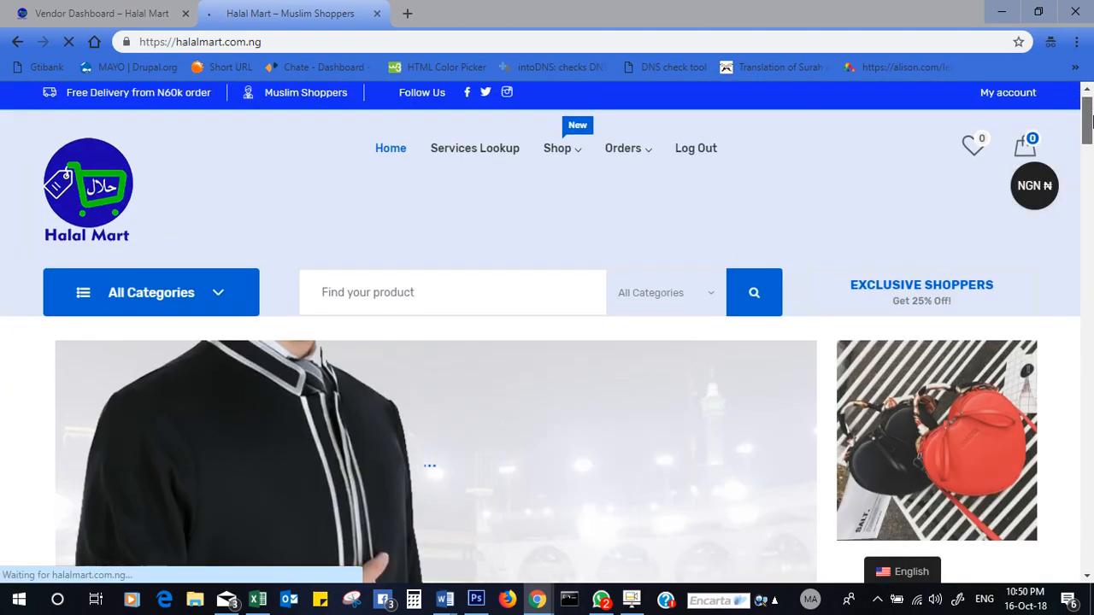
# - Search the storefront for 'gele' and open the Gele result priced ₦15,000.00
pyautogui.click(501, 326)
pyautogui.write('g')
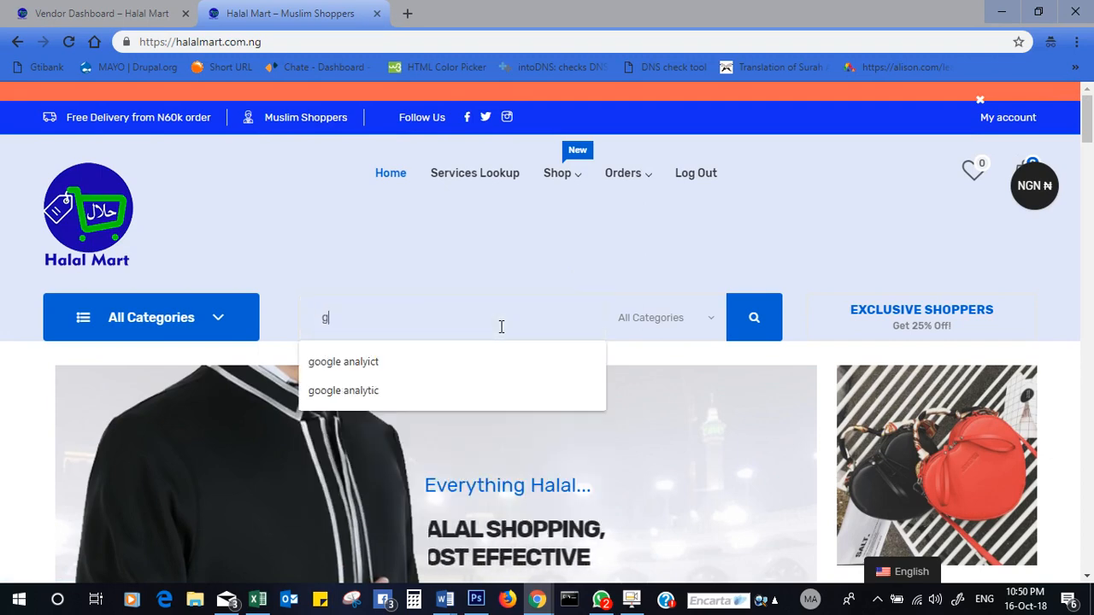
pyautogui.write('ele')
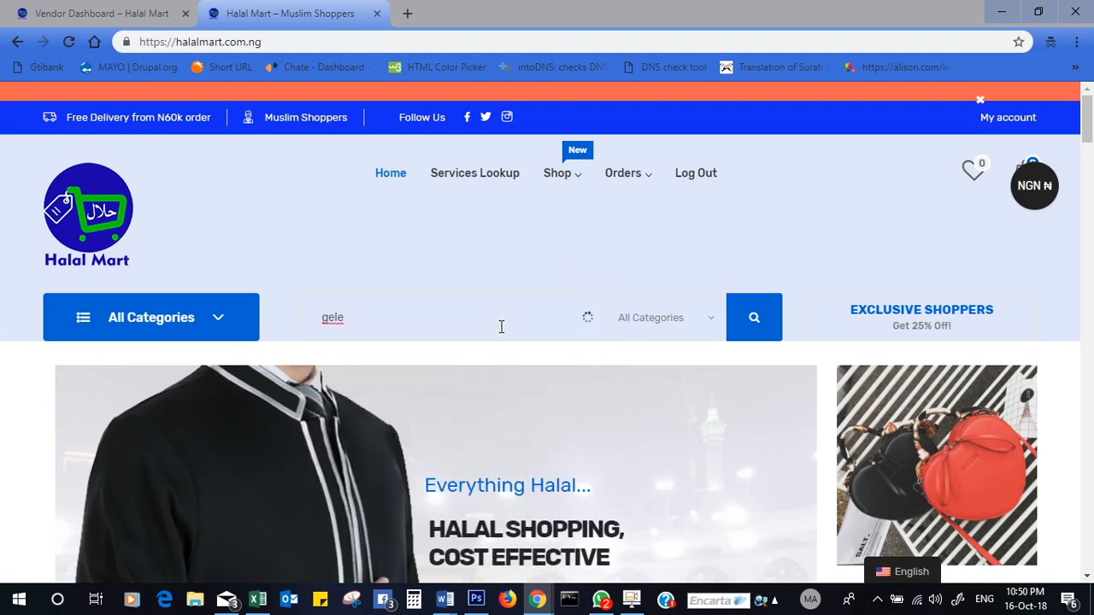
pyautogui.click(749, 316)
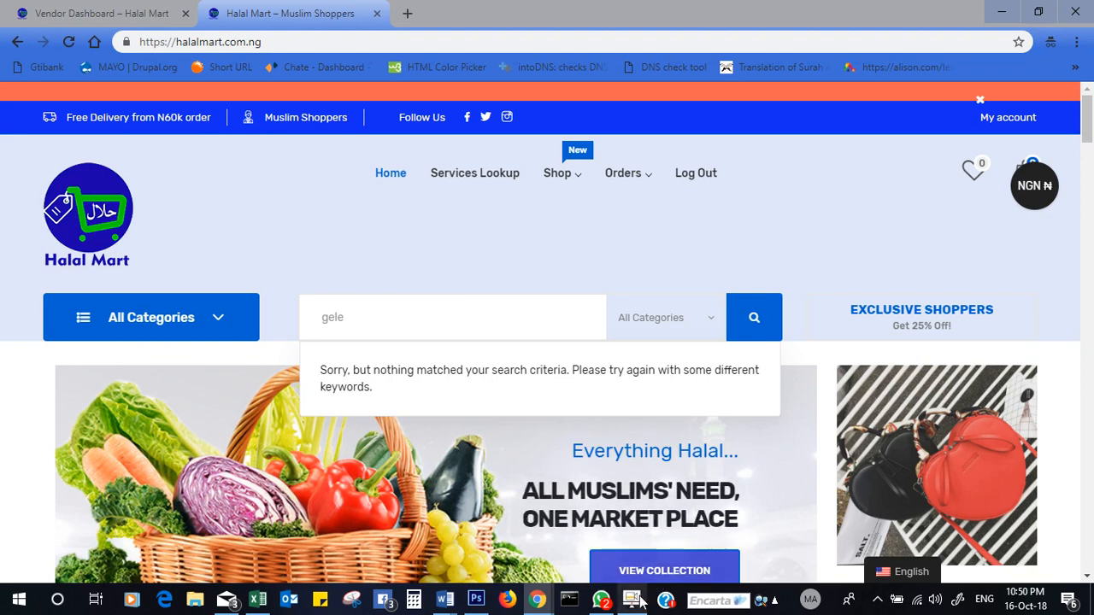
pyautogui.moveTo(639, 602)
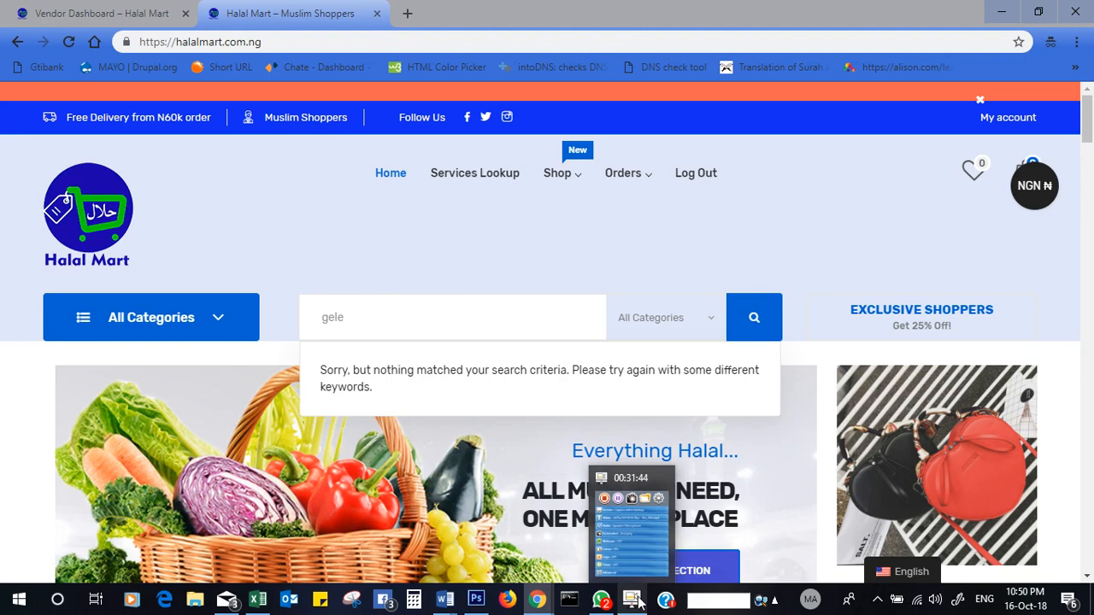
pyautogui.click(639, 602)
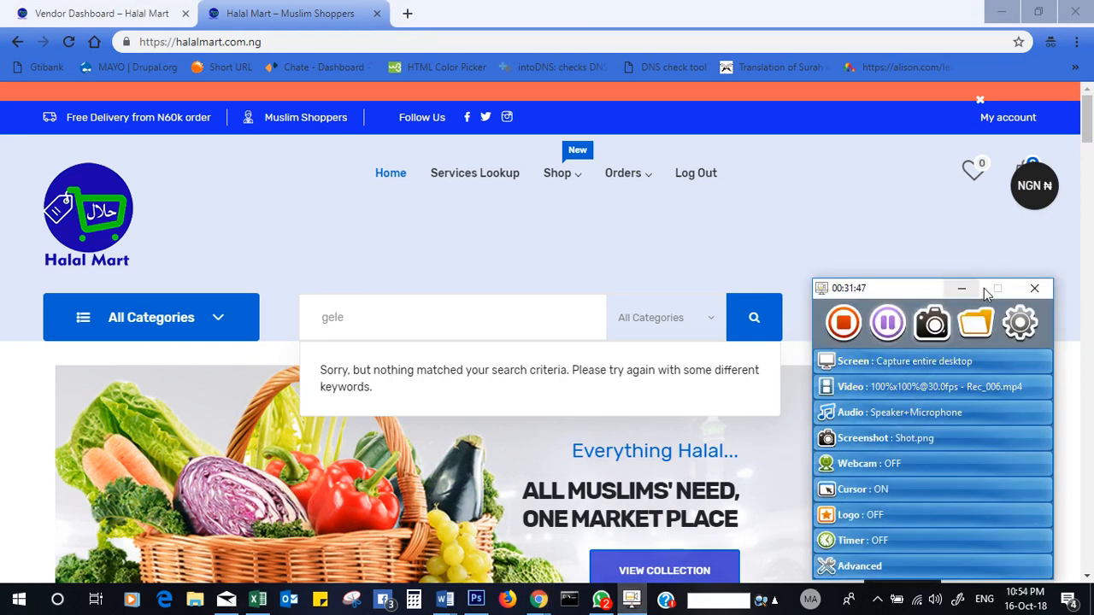
pyautogui.click(961, 289)
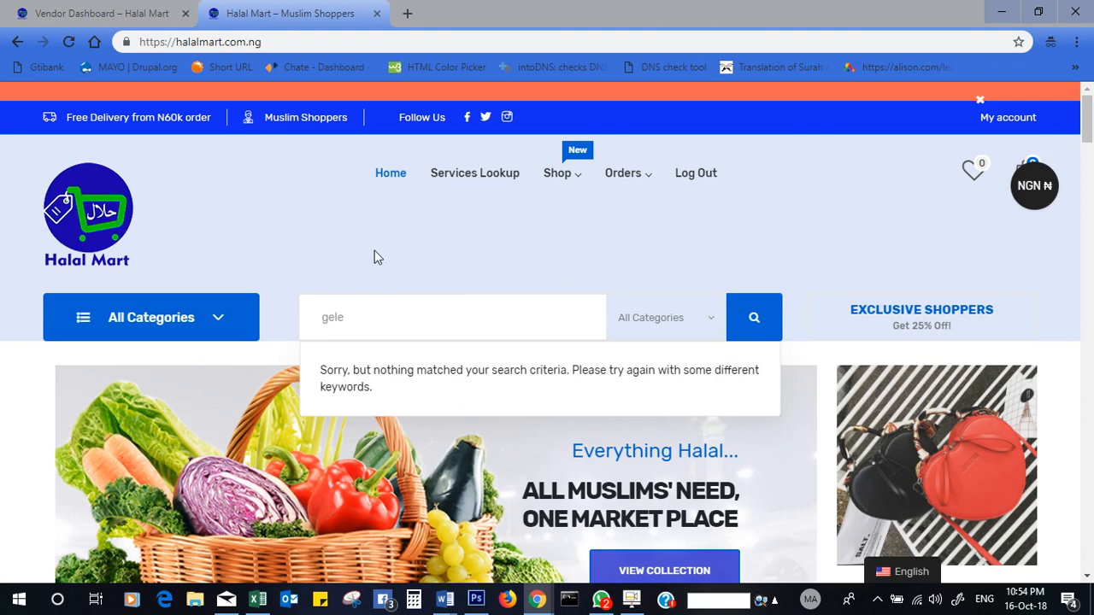
pyautogui.click(701, 334)
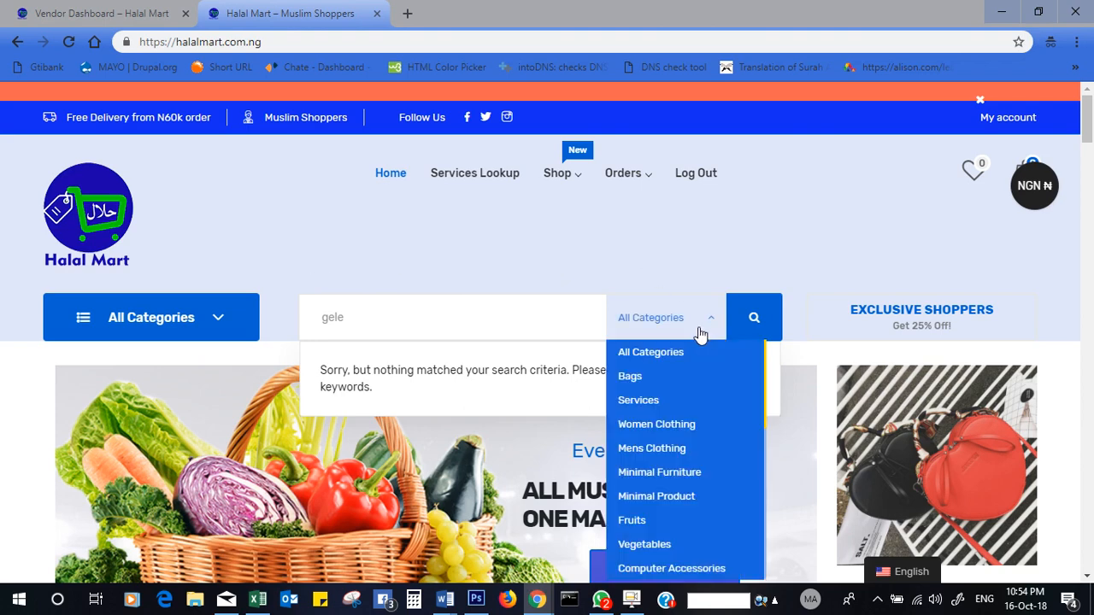
pyautogui.click(363, 329)
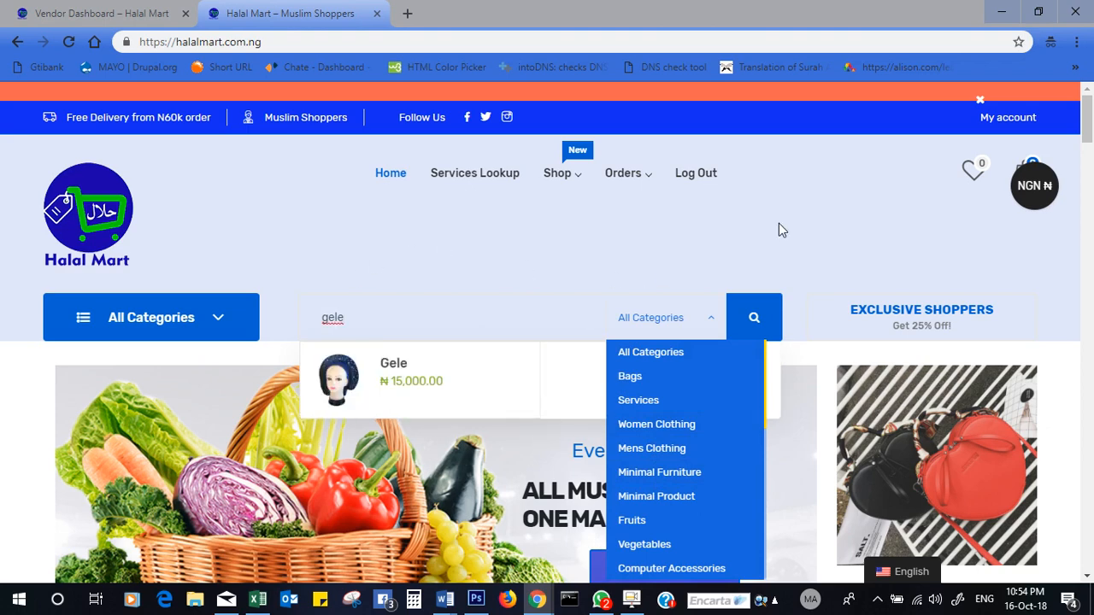
pyautogui.click(714, 320)
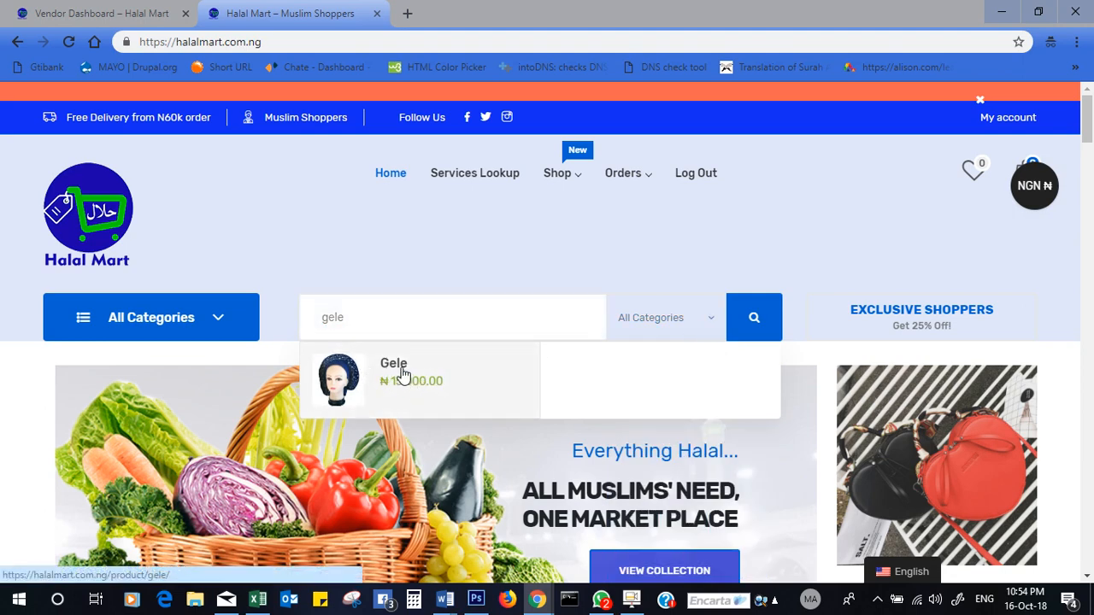
pyautogui.click(417, 373)
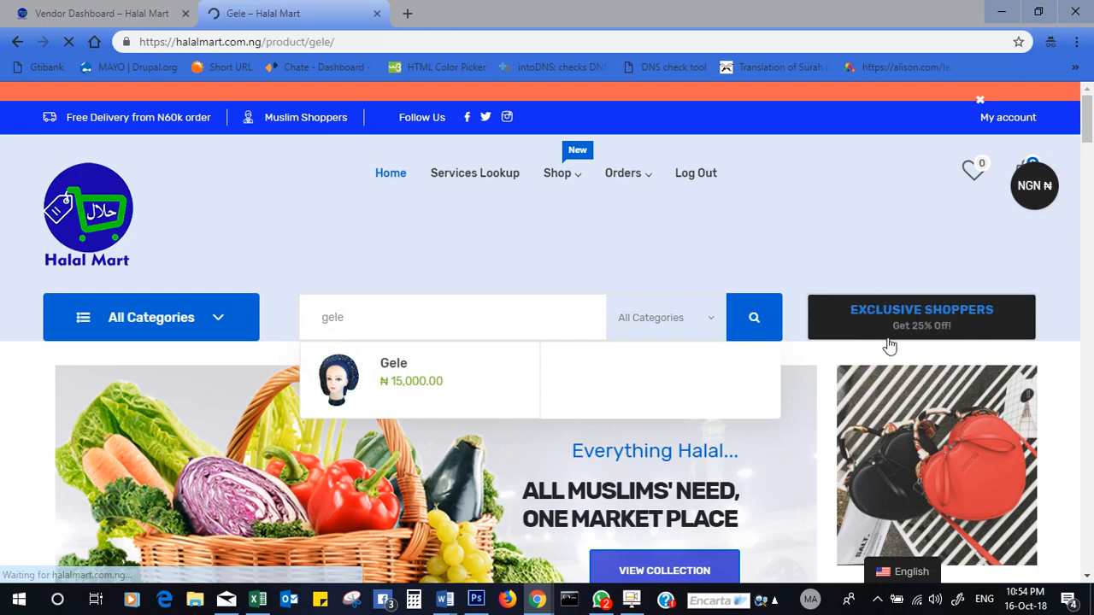
# - Review the Gele page (₦15,000.00, 15 in stock, SKU RS-BL-01) and expand the NGN currency switcher
pyautogui.moveTo(1091, 128); pyautogui.dragTo(1091, 275)
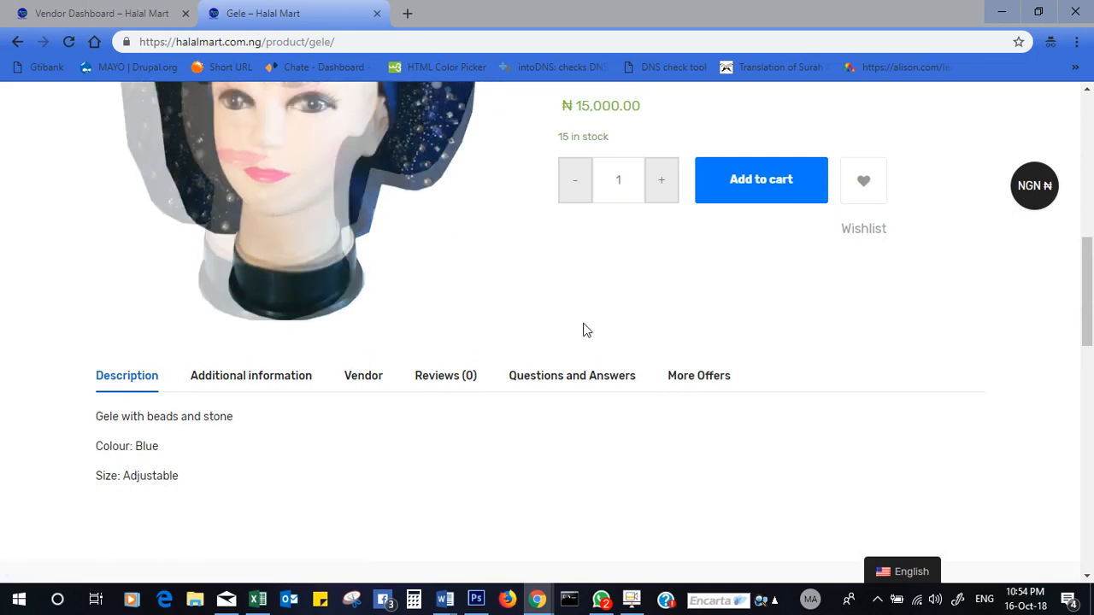
pyautogui.click(1090, 343)
pyautogui.moveTo(1090, 339); pyautogui.dragTo(1092, 289)
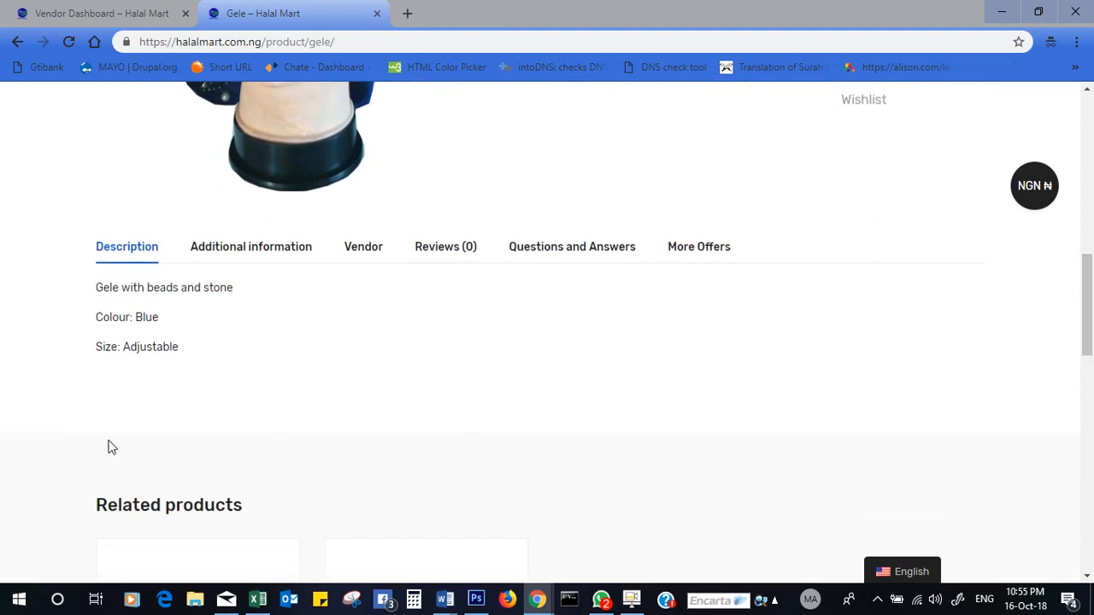
pyautogui.scroll(-2, 982, 334)
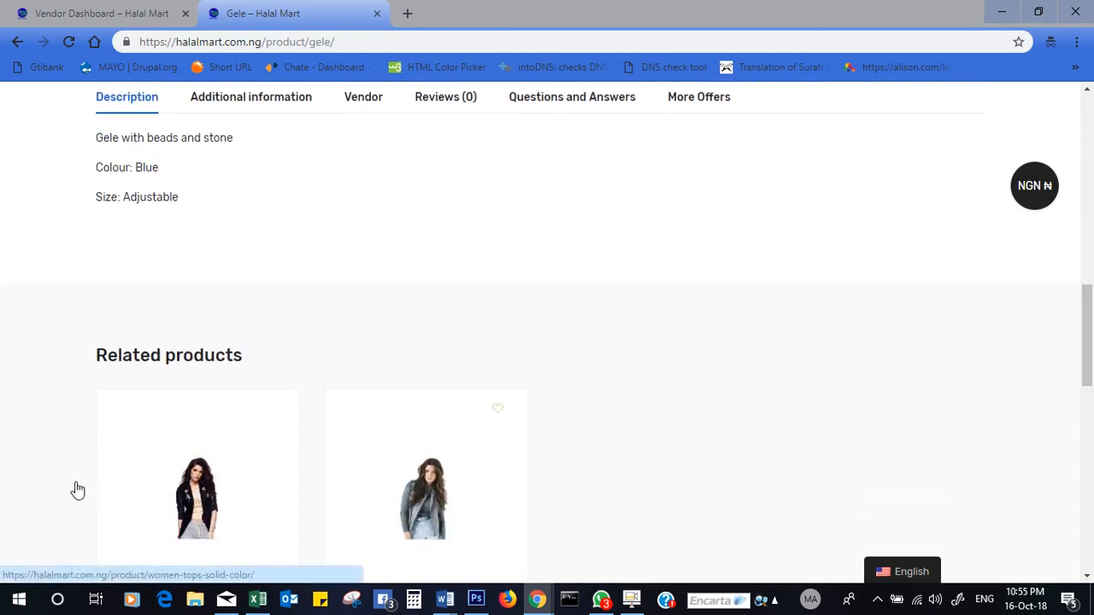
pyautogui.moveTo(1091, 322); pyautogui.dragTo(1091, 216)
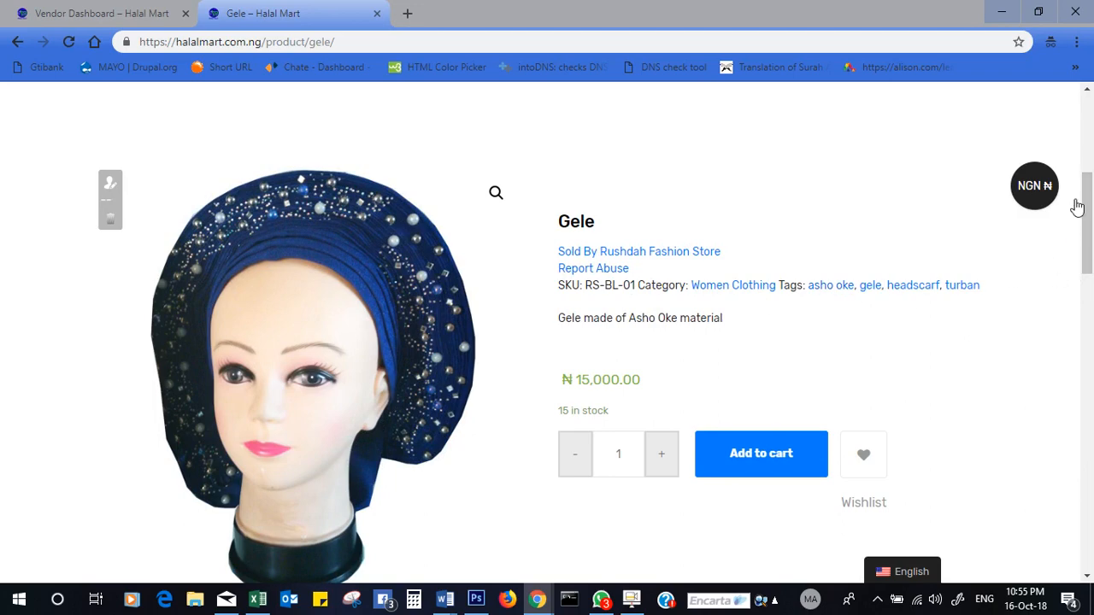
pyautogui.click(1034, 193)
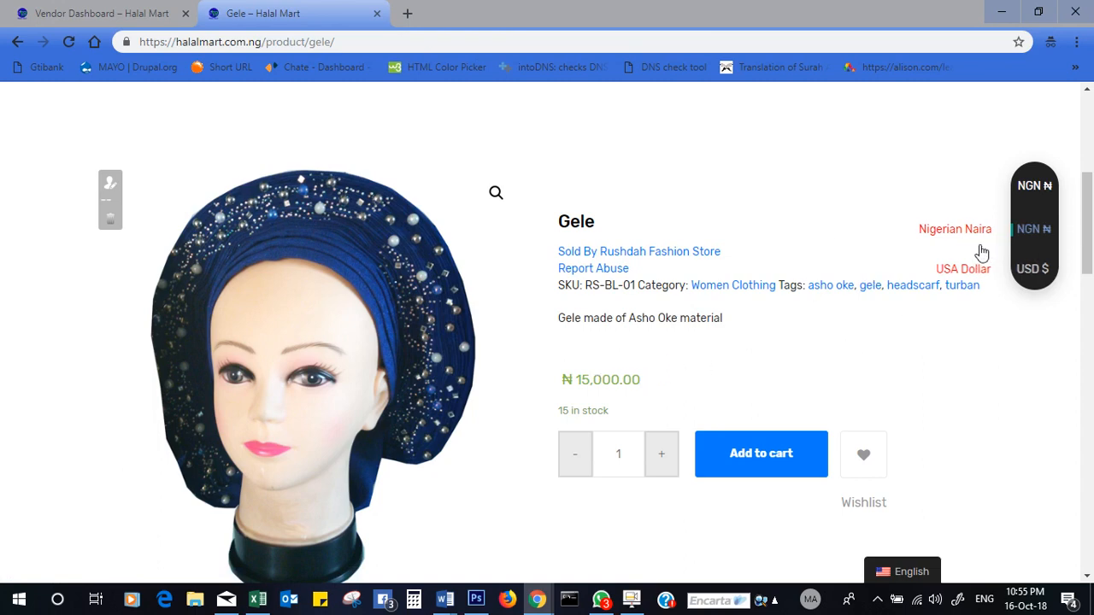
# - Switch the Gele page to USD, check the $41.21 price and stock line, then minimize Chrome
pyautogui.click(1032, 283)
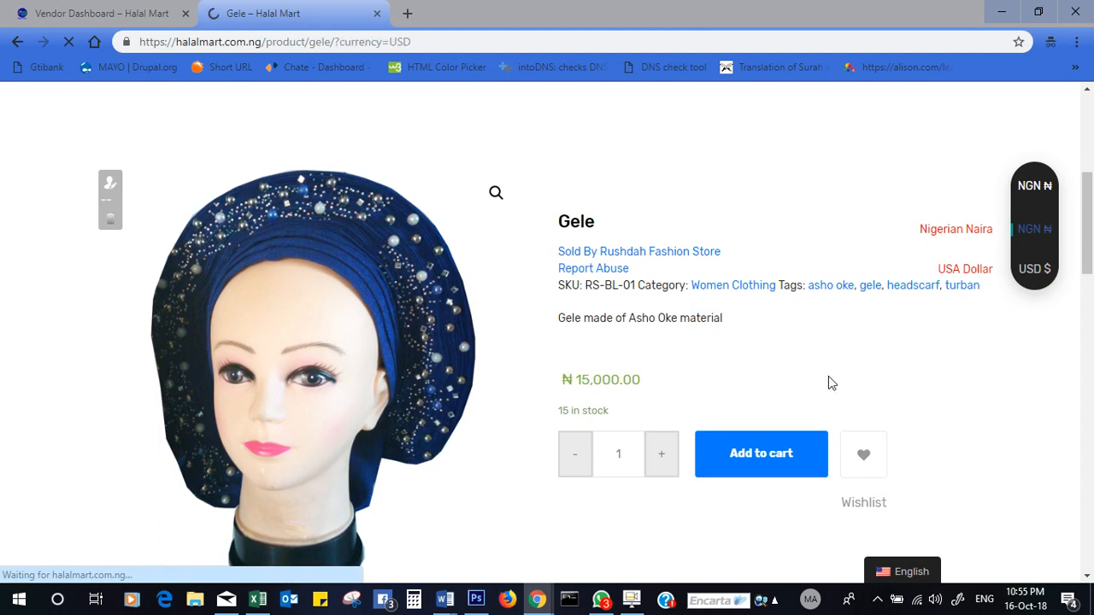
pyautogui.scroll(-6, 632, 300)
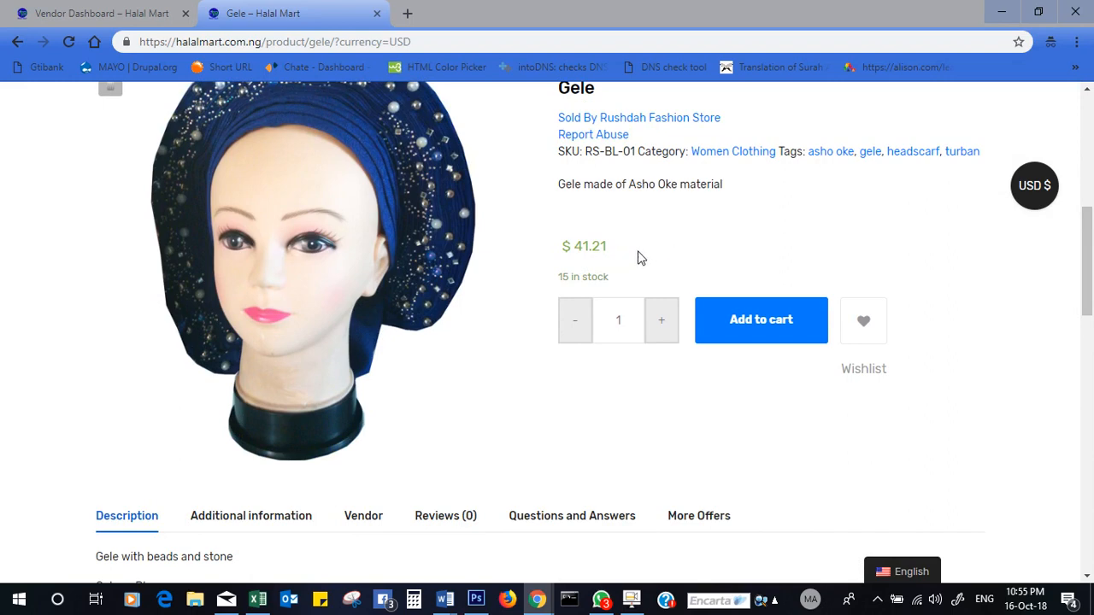
pyautogui.moveTo(557, 279); pyautogui.dragTo(612, 275)
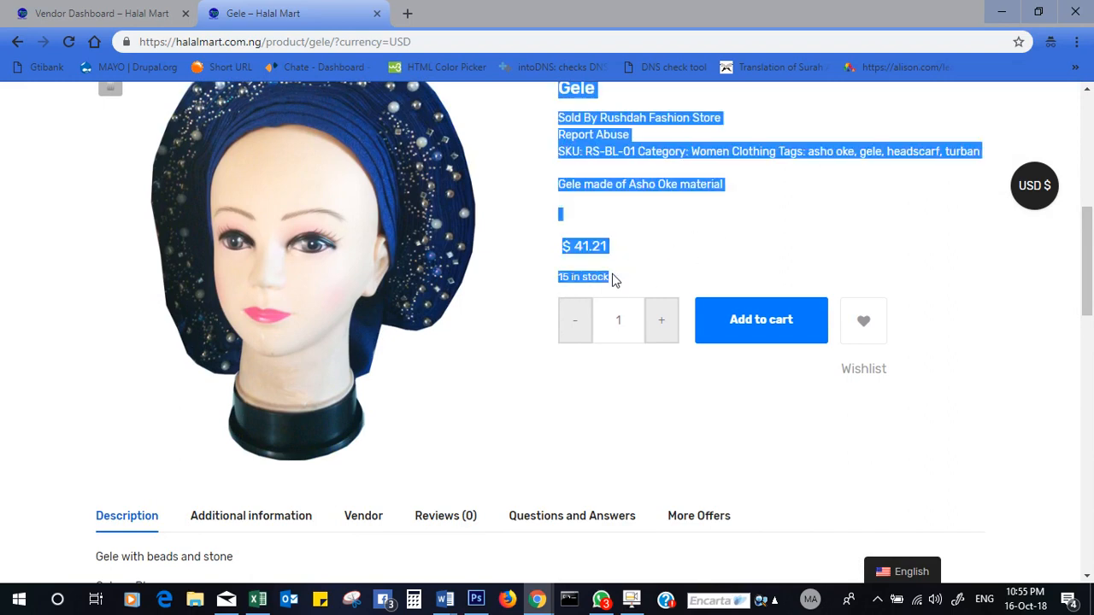
pyautogui.click(617, 284)
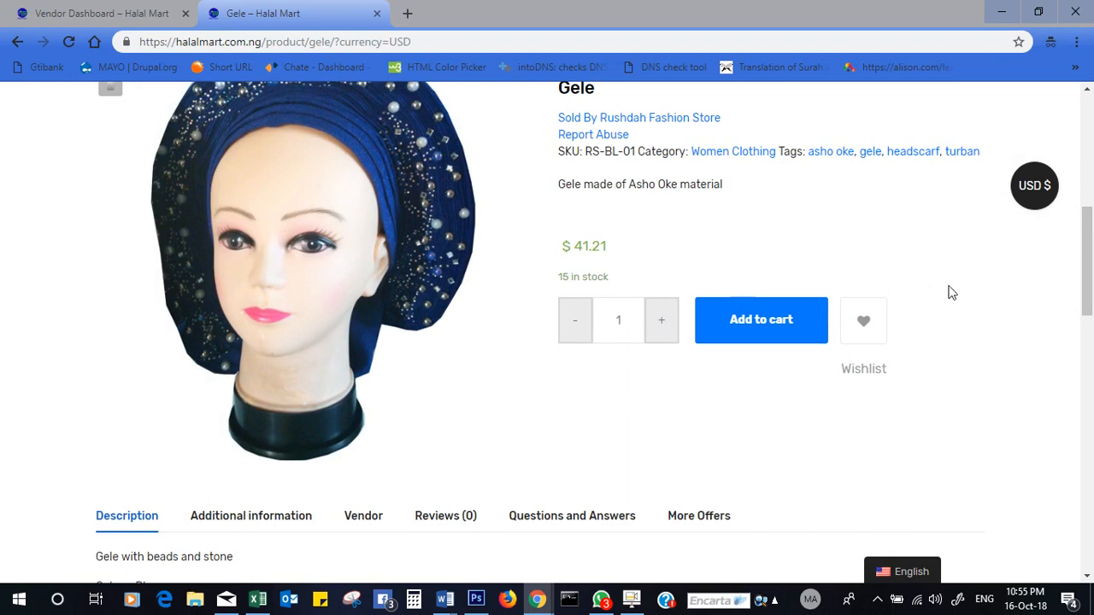
pyautogui.moveTo(1091, 270); pyautogui.dragTo(1091, 161)
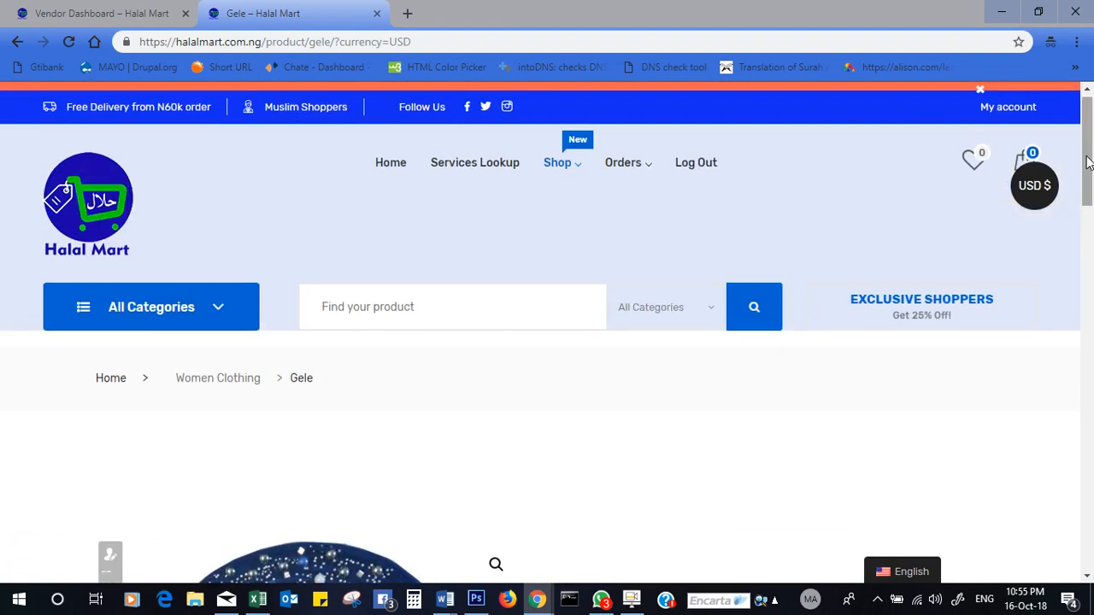
pyautogui.click(999, 13)
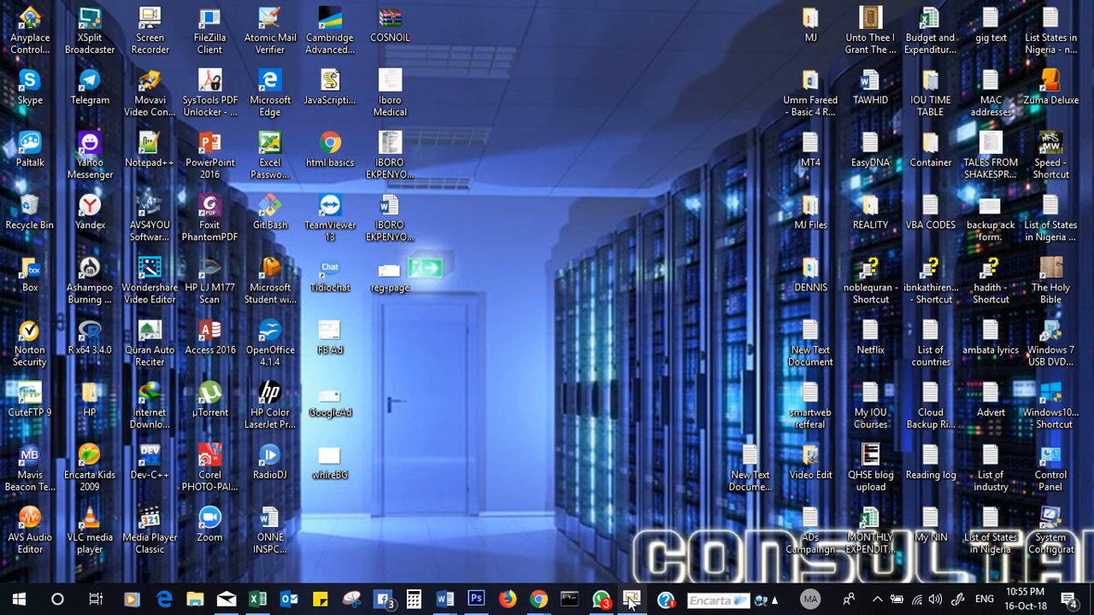